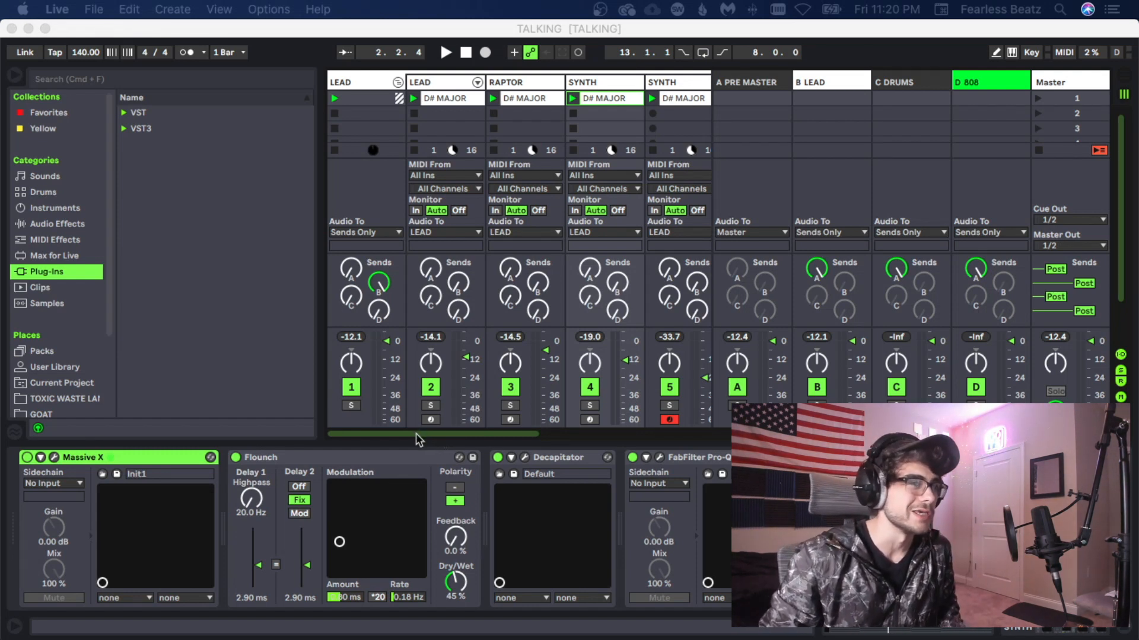
Play back the melody loop and look over the Kick, 808 and drum tracks in the session.
click(409, 436)
key(space)
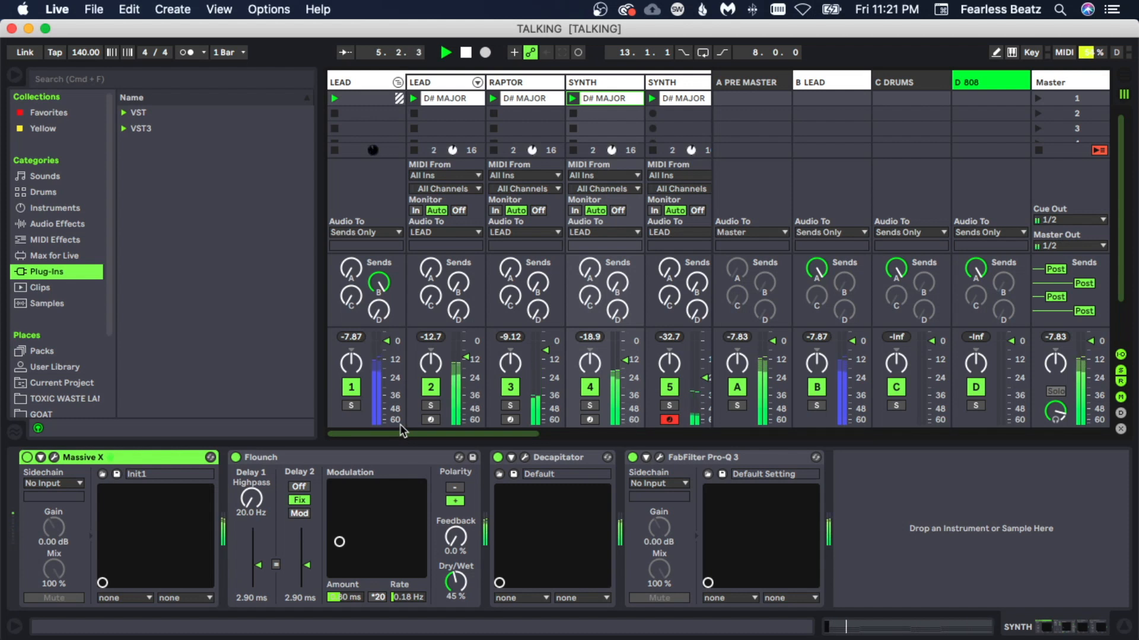
key(space)
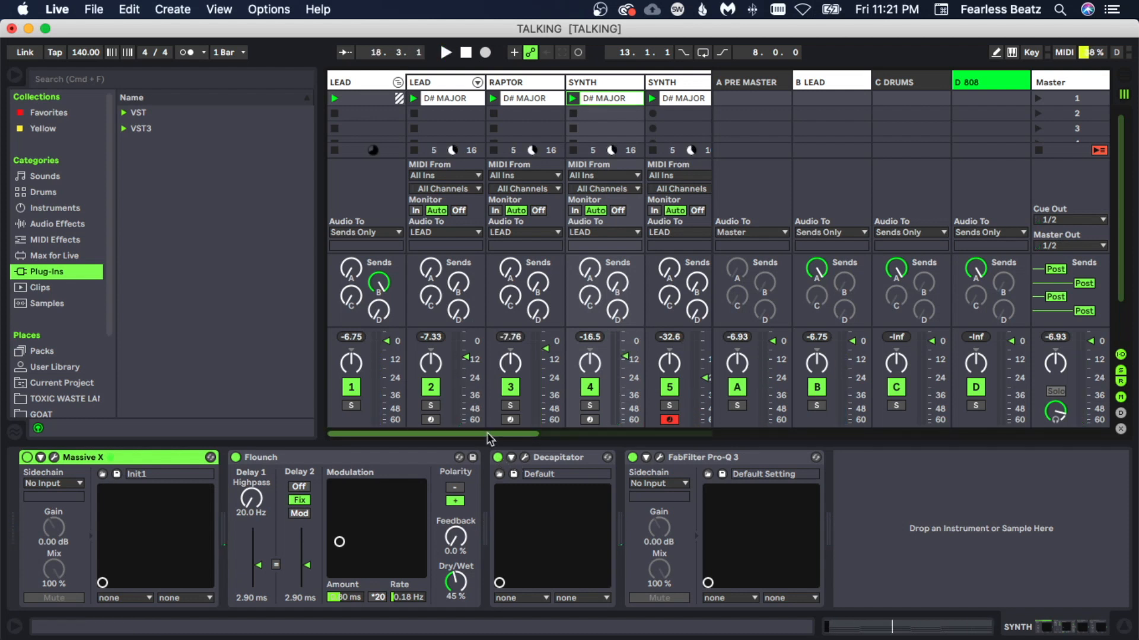
scroll(482, 437, right, 3)
scroll(468, 438, left, 3)
drag(462, 439, 578, 446)
click(419, 73)
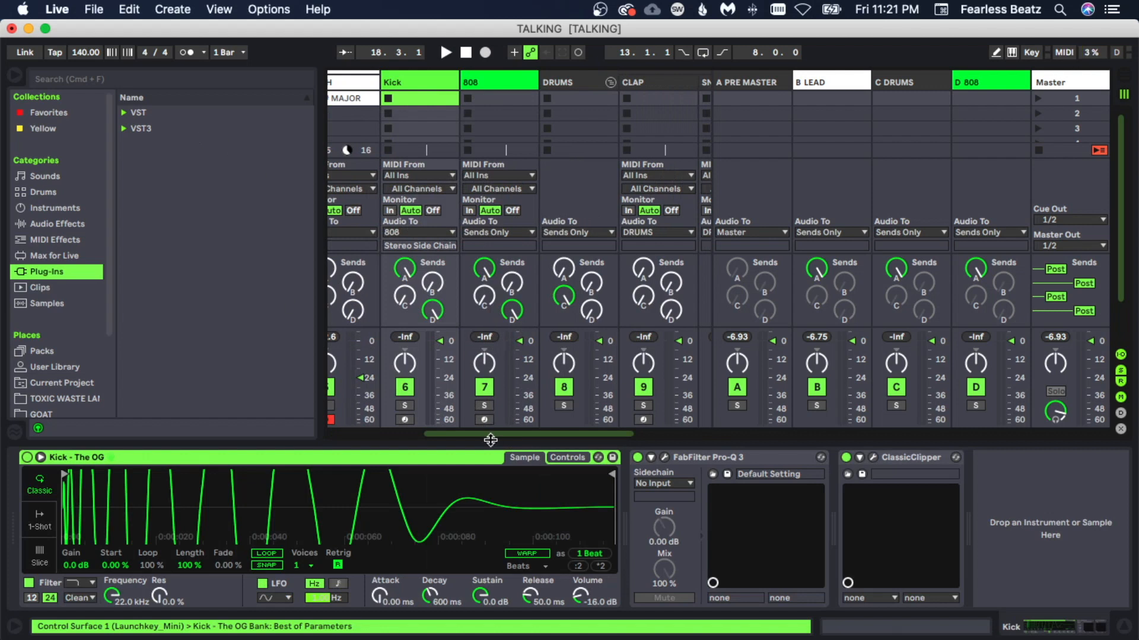
drag(490, 439, 394, 440)
Open the SNARE folder in the TOXIC WASTE LAND sample pack and audition LITHIUM SNARE.wav.
scroll(91, 376, down, 2)
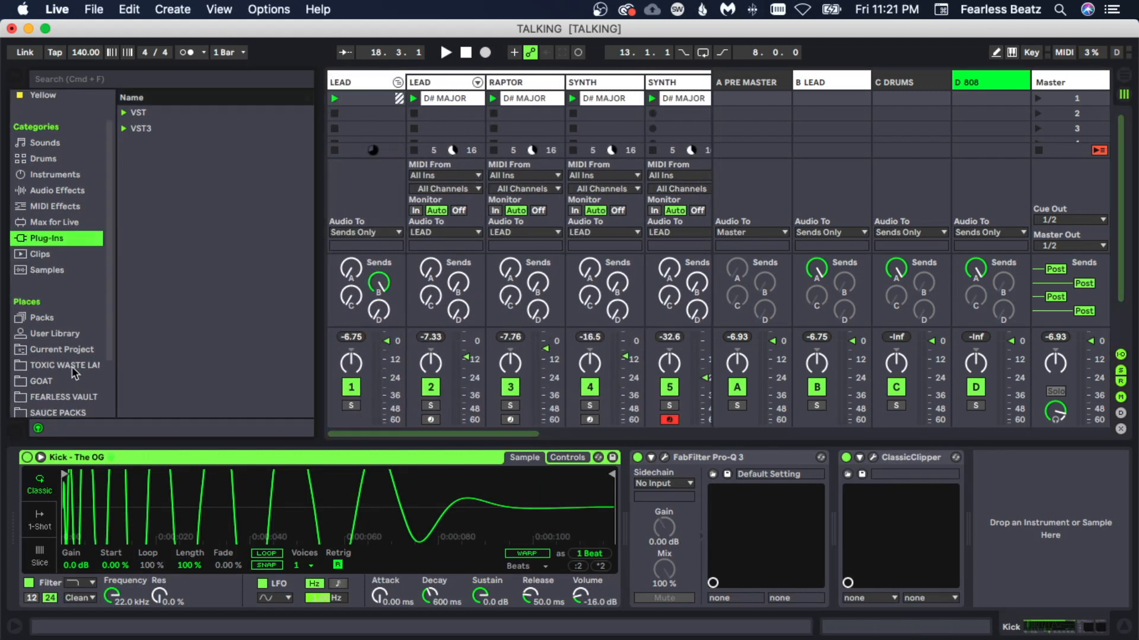
click(66, 369)
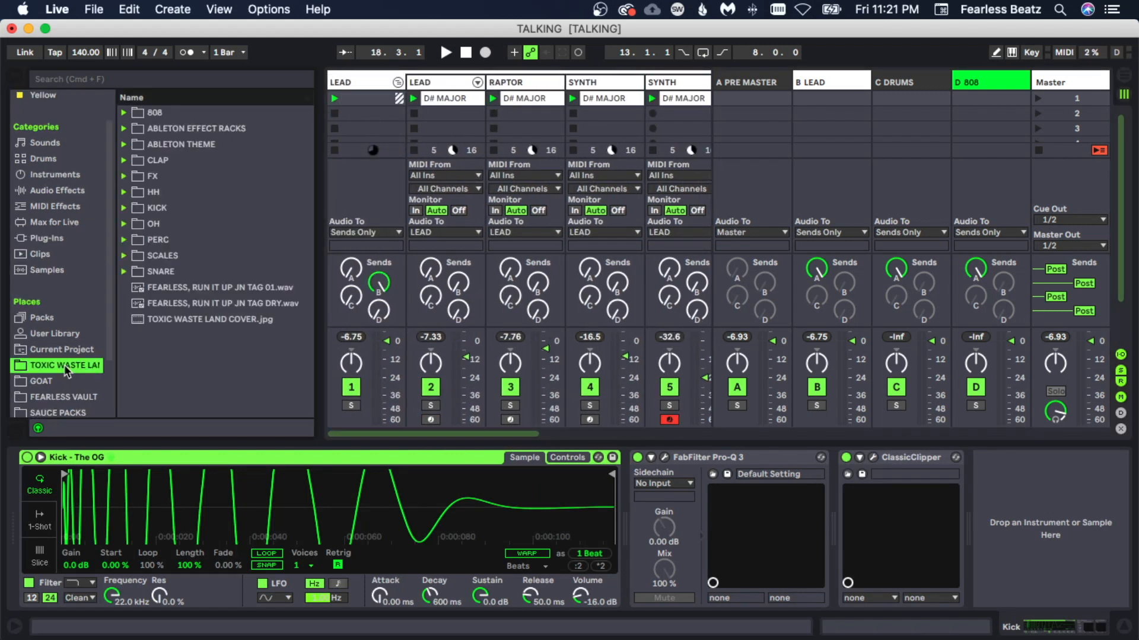
click(124, 273)
click(196, 319)
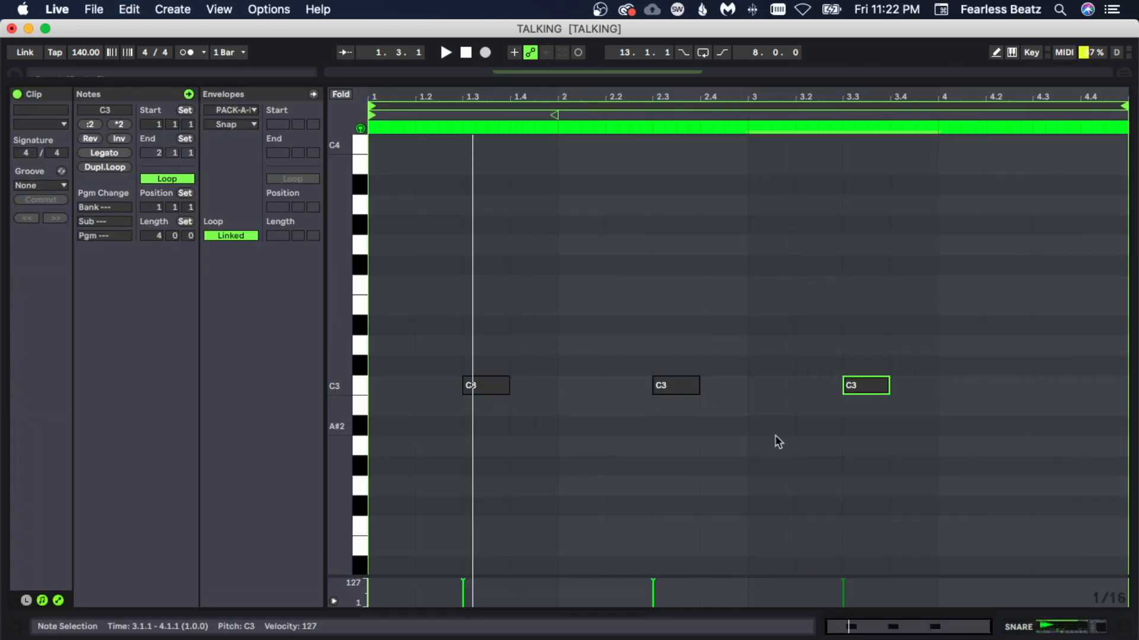
Duplicate the last C3 snare note to beat 4.3, play the pattern and return to the session's tracks.
key(super+d)
key(space)
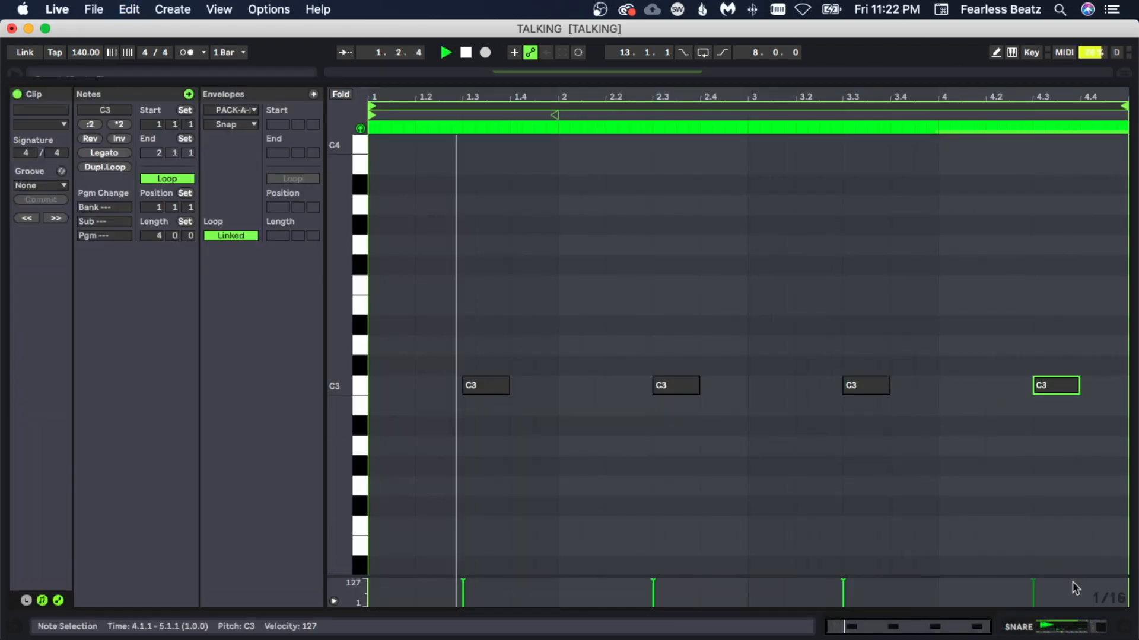
key(Tab)
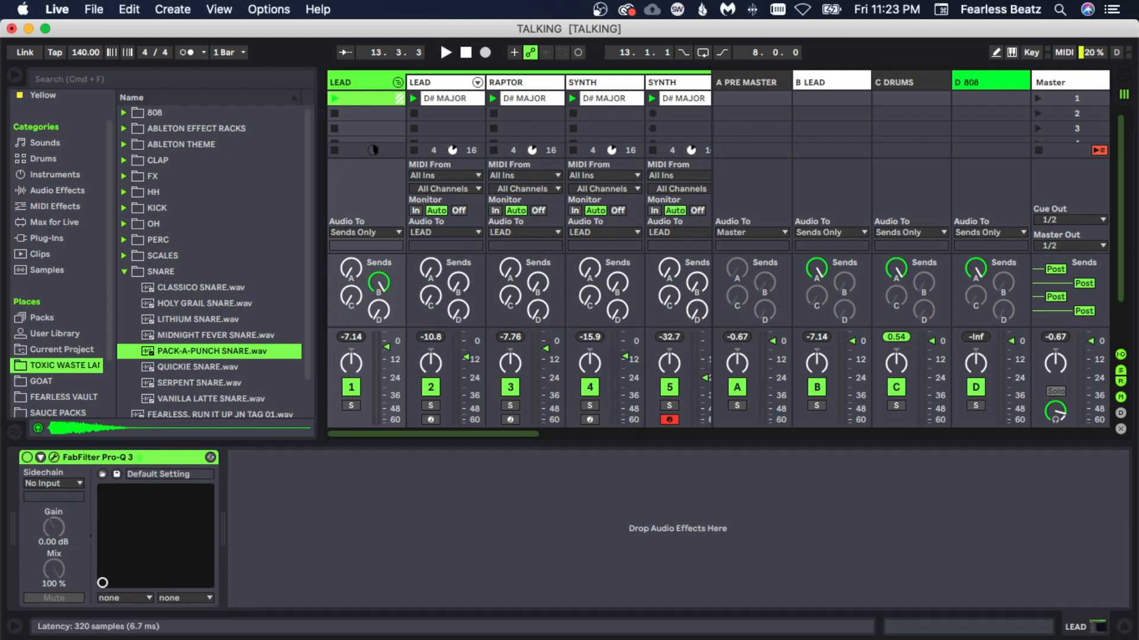
Play back the melody together with the snare pattern.
click(211, 457)
key(space)
drag(330, 289, 410, 283)
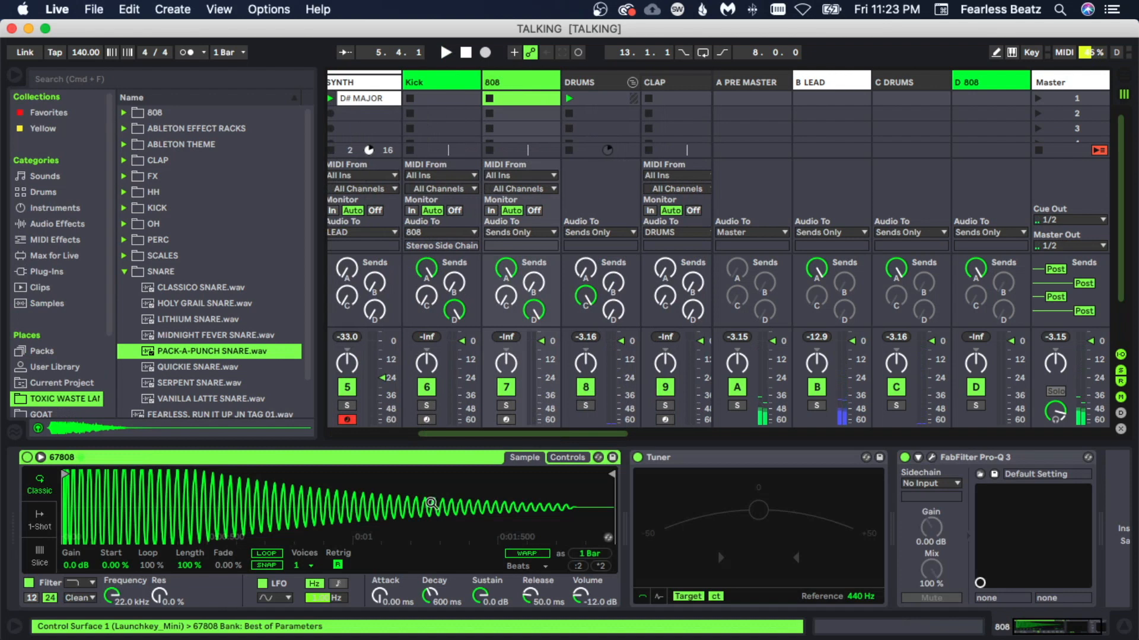
Copy the SYNTH track's D# MAJOR clip into the first slot of the 808 track and open it for editing.
drag(476, 437, 470, 435)
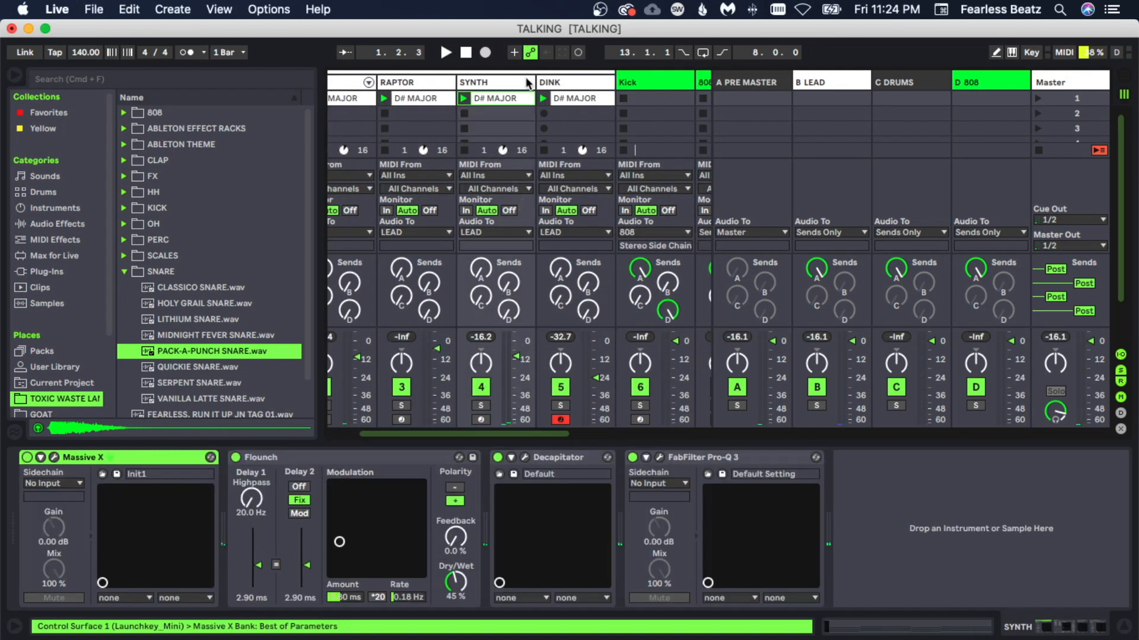
drag(497, 106, 652, 107)
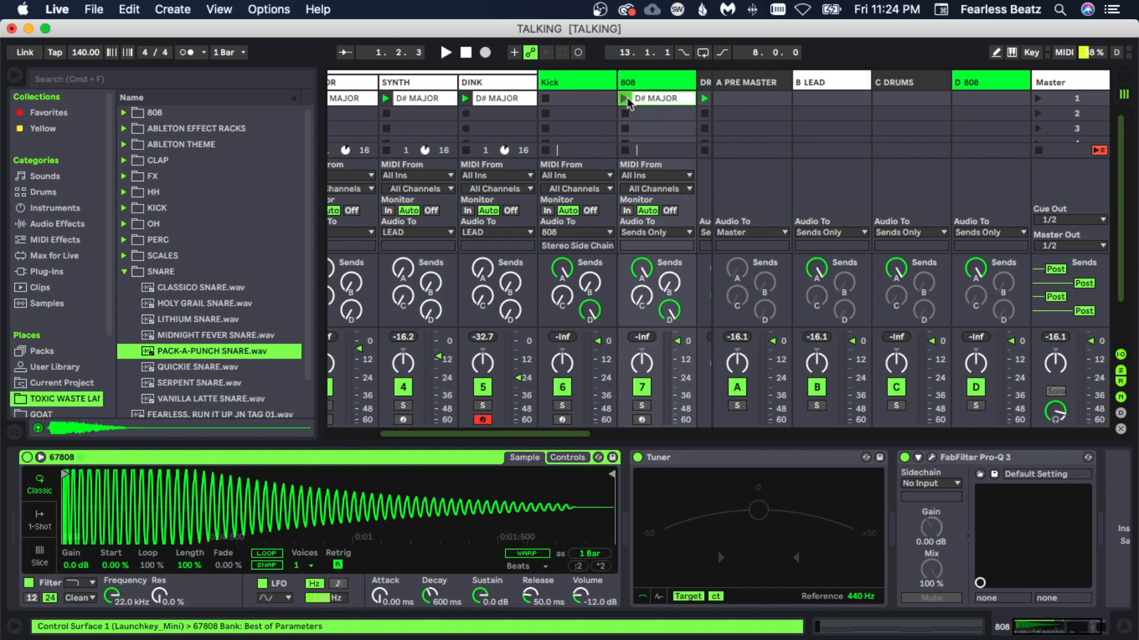
double_click(628, 104)
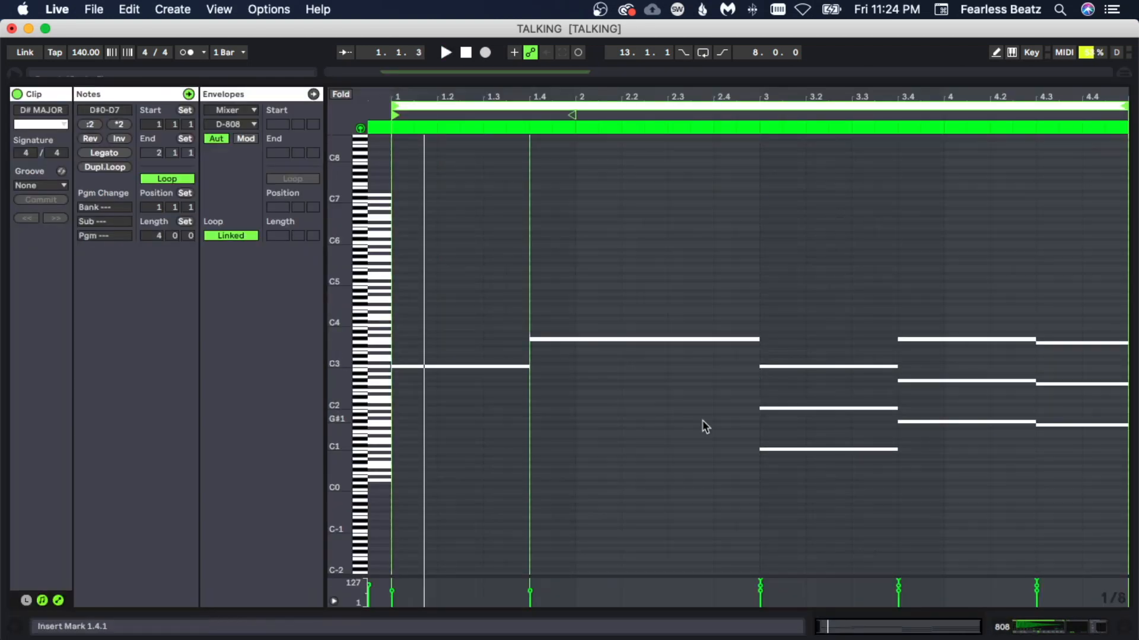
Delete the lower octave notes in bars 3 and 4 and replace the first G#3 with notes at 1.4.3 and 2.2.1.
drag(713, 380, 855, 479)
key(Delete)
drag(948, 356, 1037, 470)
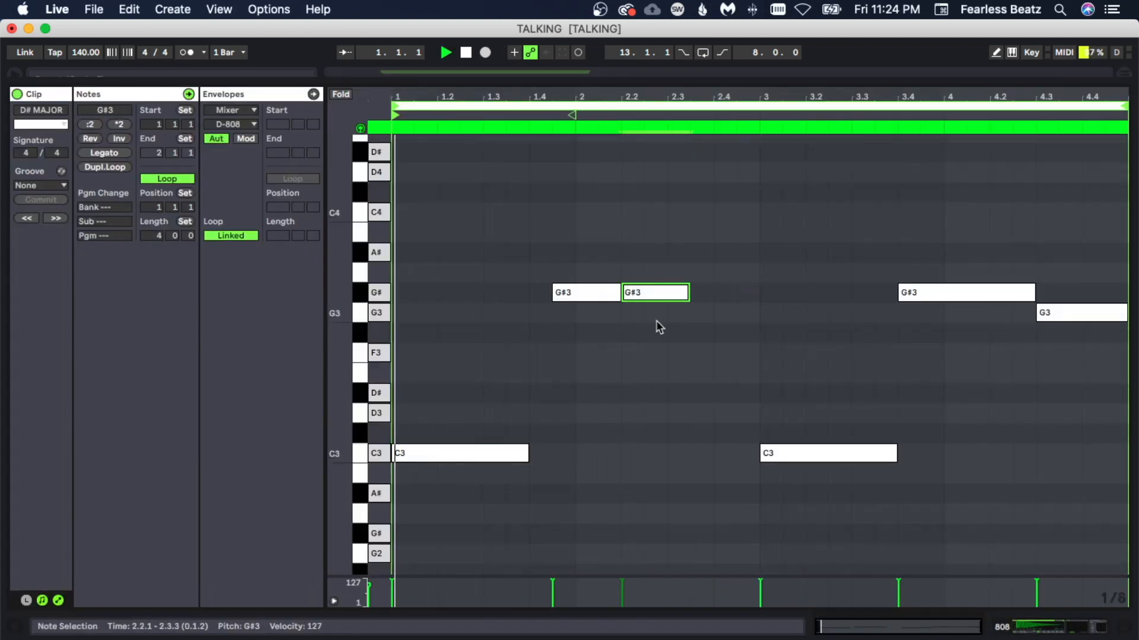
click(701, 305)
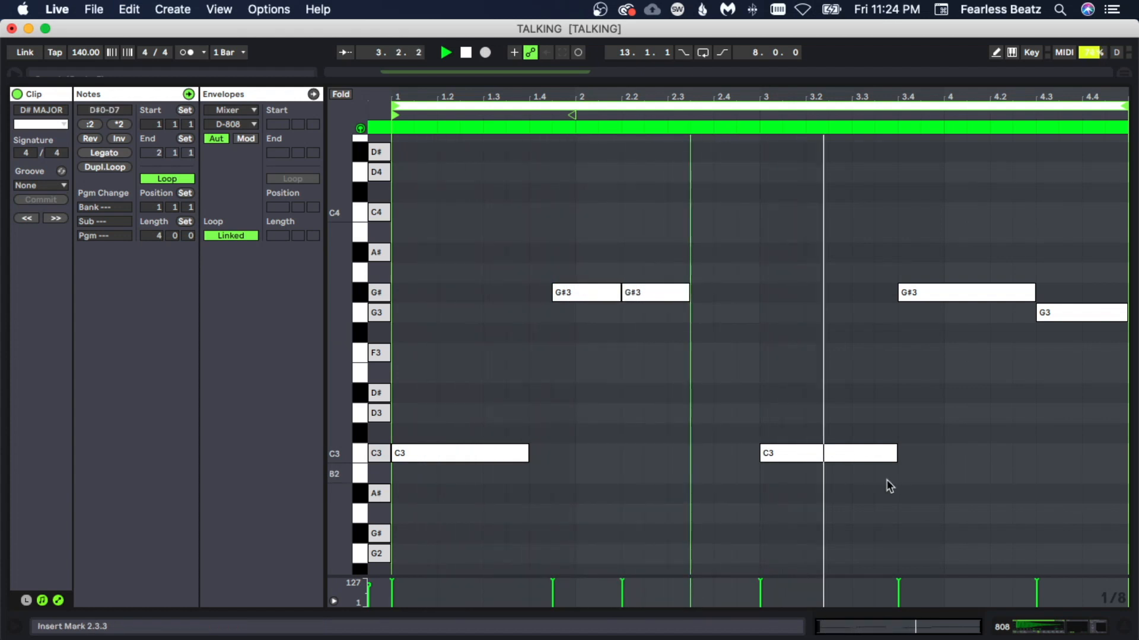
Split the bar 3 C3 into notes starting at 3.1.1 and 3.2.1, and start the following G#3 at 4.2.1.
mouse_move(895, 453)
mouse_down()
mouse_move(804, 452)
mouse_move(897, 455)
mouse_up()
key(super+d)
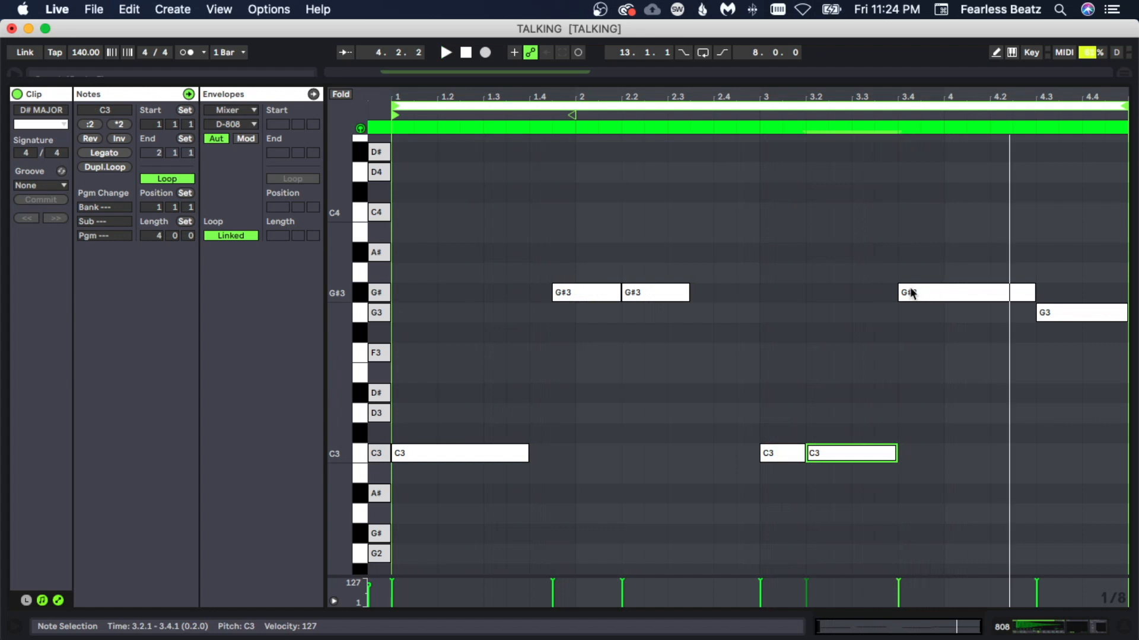
drag(900, 293, 921, 292)
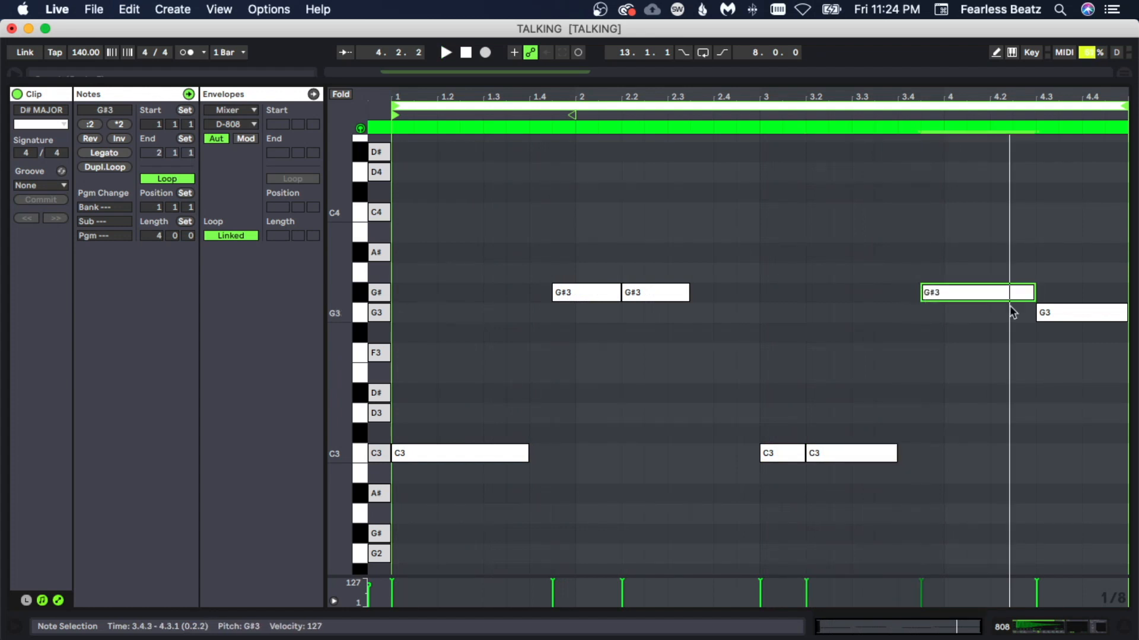
drag(1016, 298, 1039, 294)
key(space)
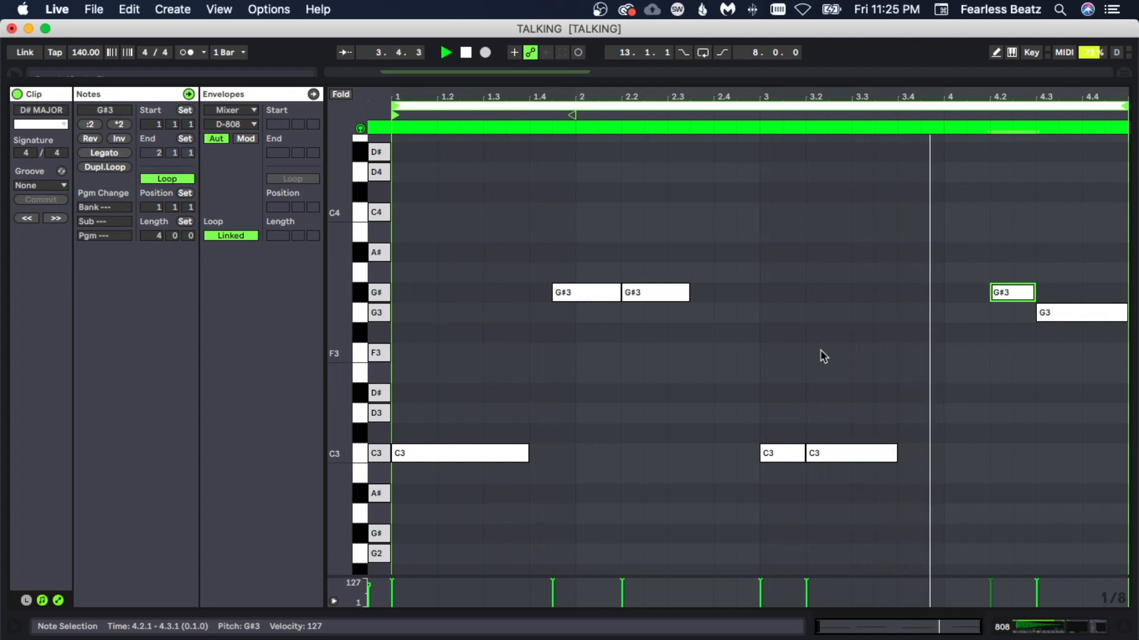
Start the final G3 at 4.3.3, lengthen the other notes to close the gaps between them, and play the pattern.
key(space)
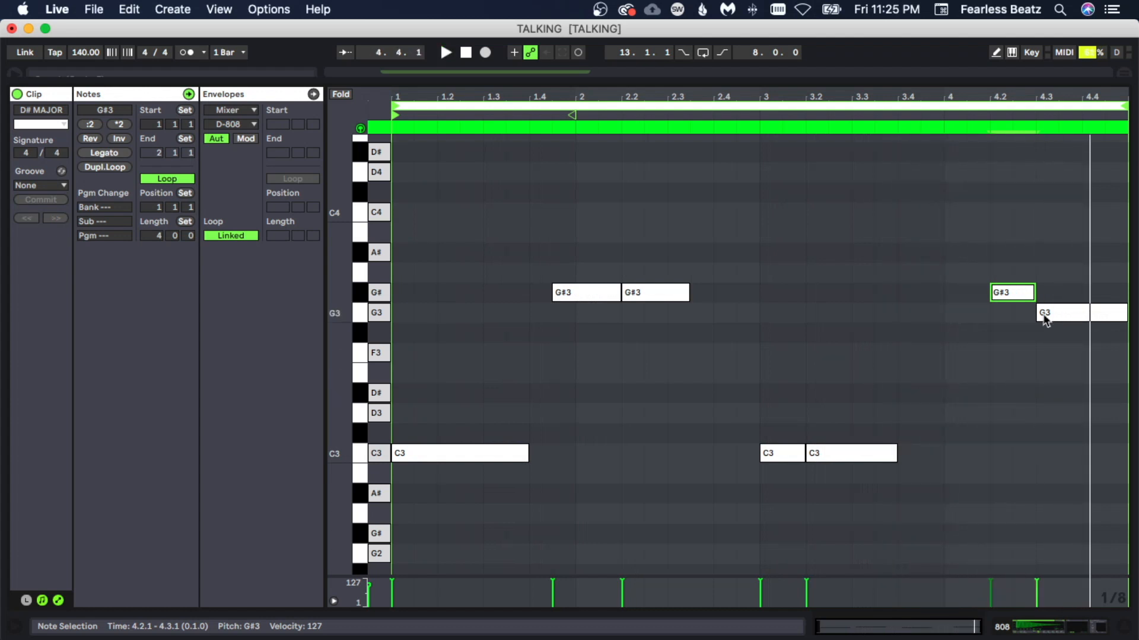
drag(1037, 313, 1059, 316)
key(space)
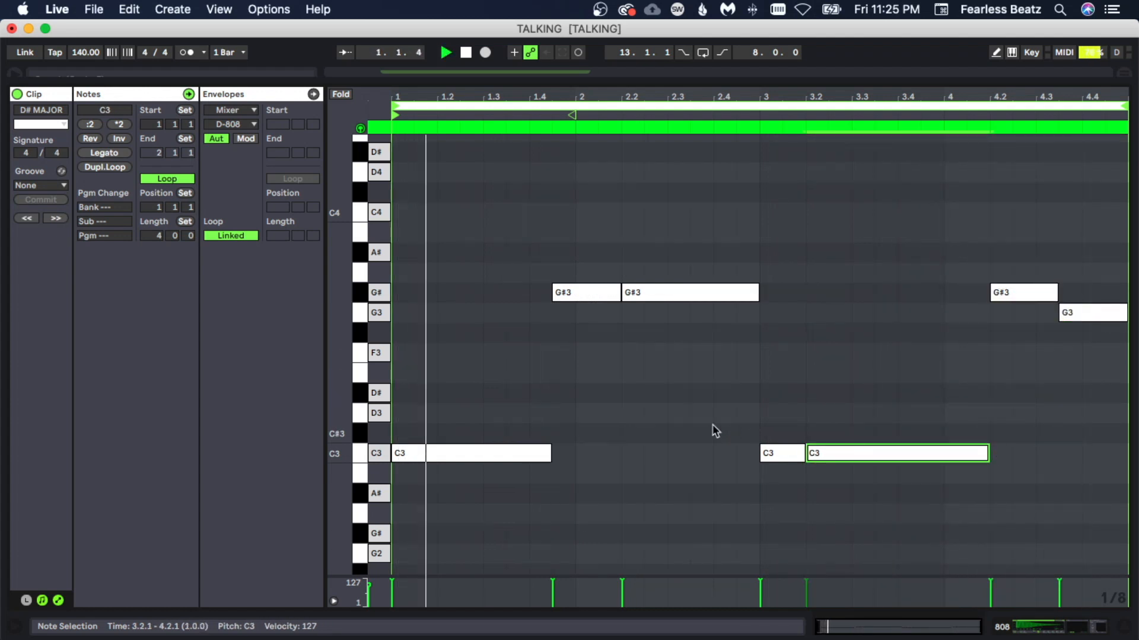
click(715, 428)
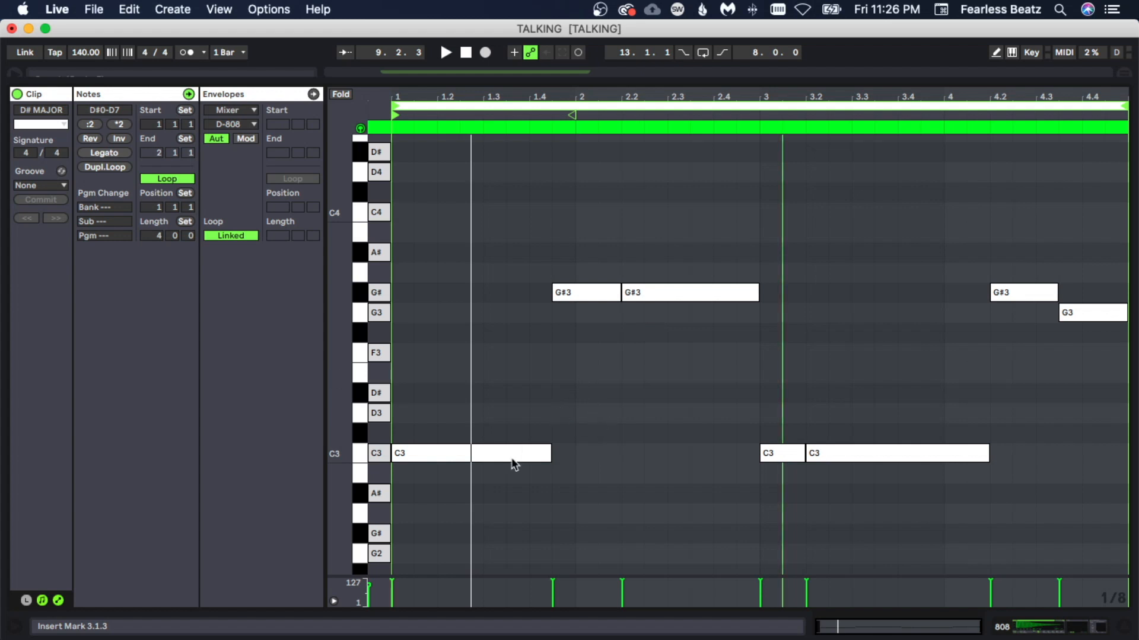
Try a run of short repeated C3 notes with varied spacing in bar 1 of the 808 clip.
drag(549, 454, 438, 455)
key(super+d)
key(super+d)
key(super+d)
key(super+d)
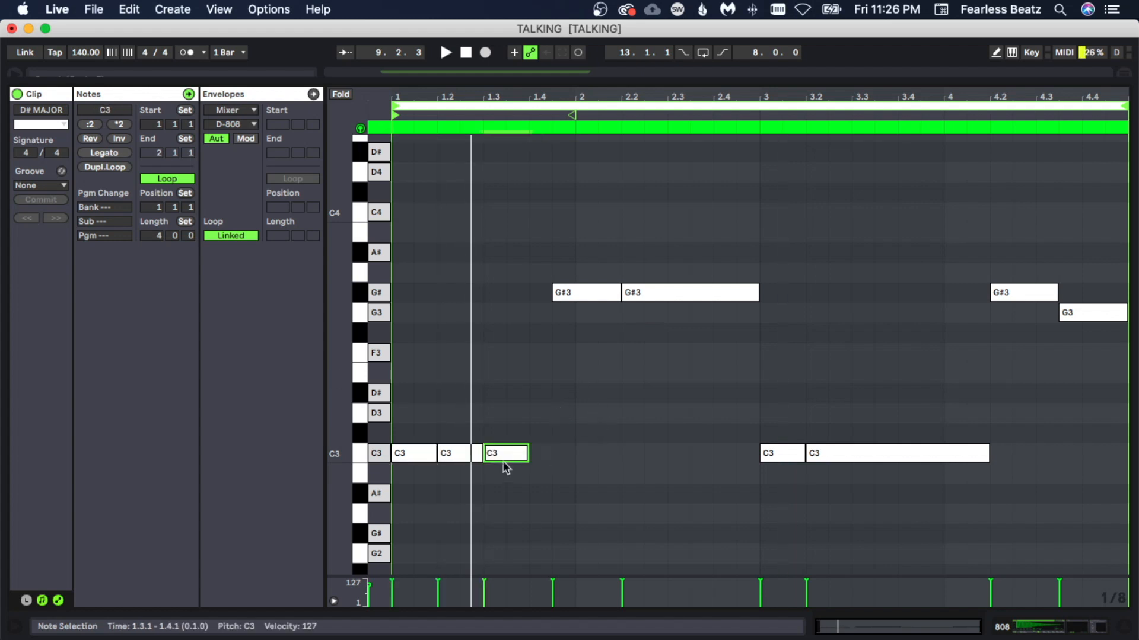
drag(611, 460, 588, 460)
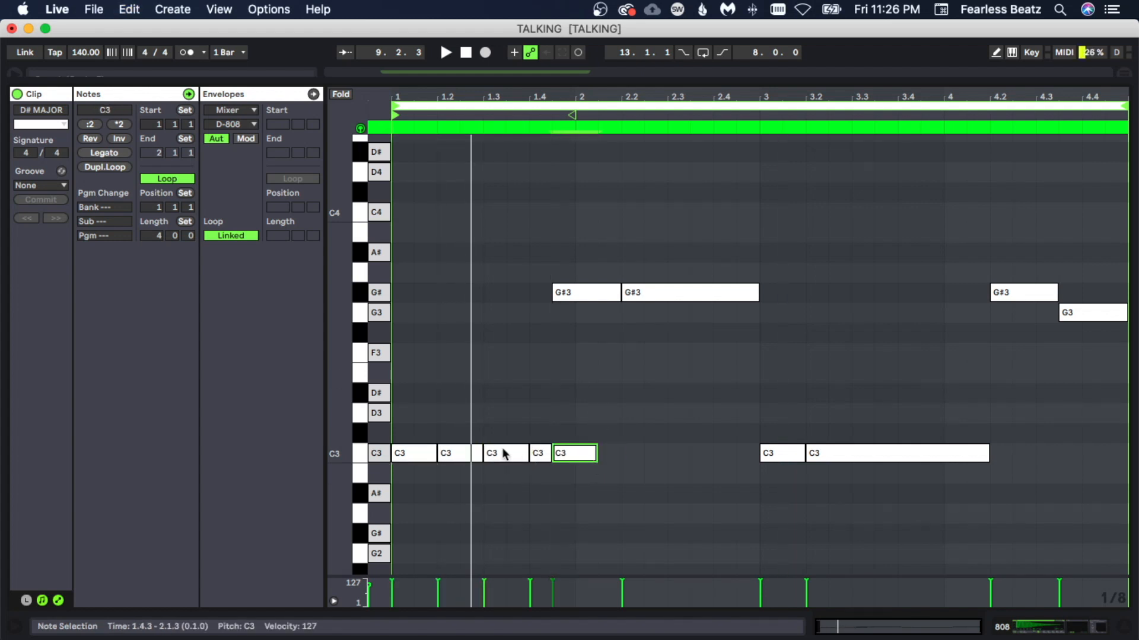
drag(501, 408, 552, 460)
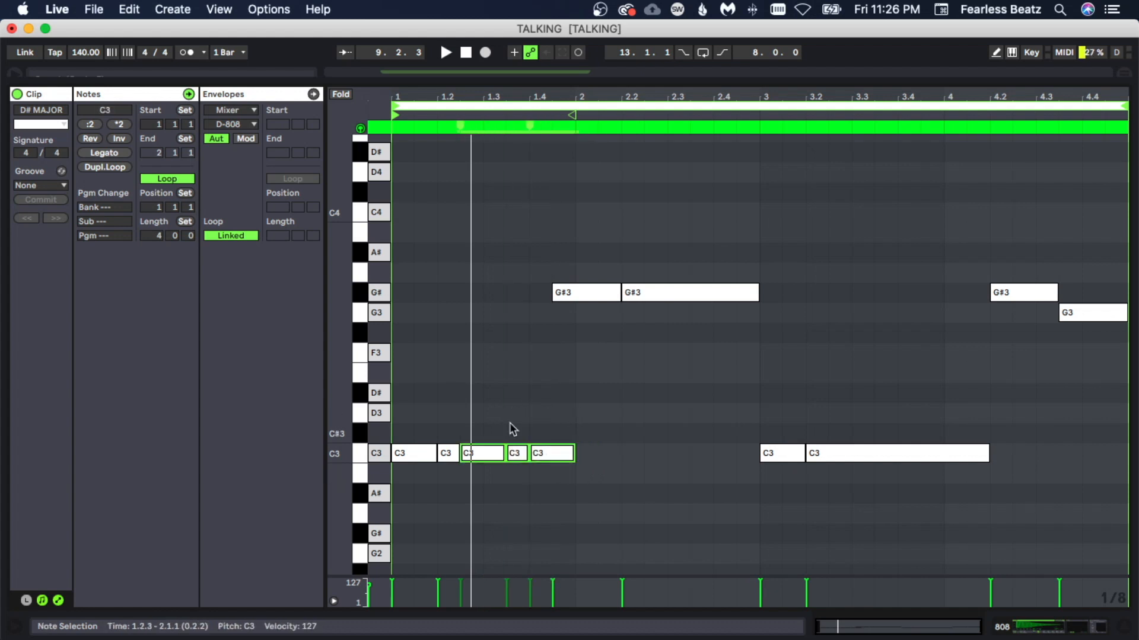
click(531, 466)
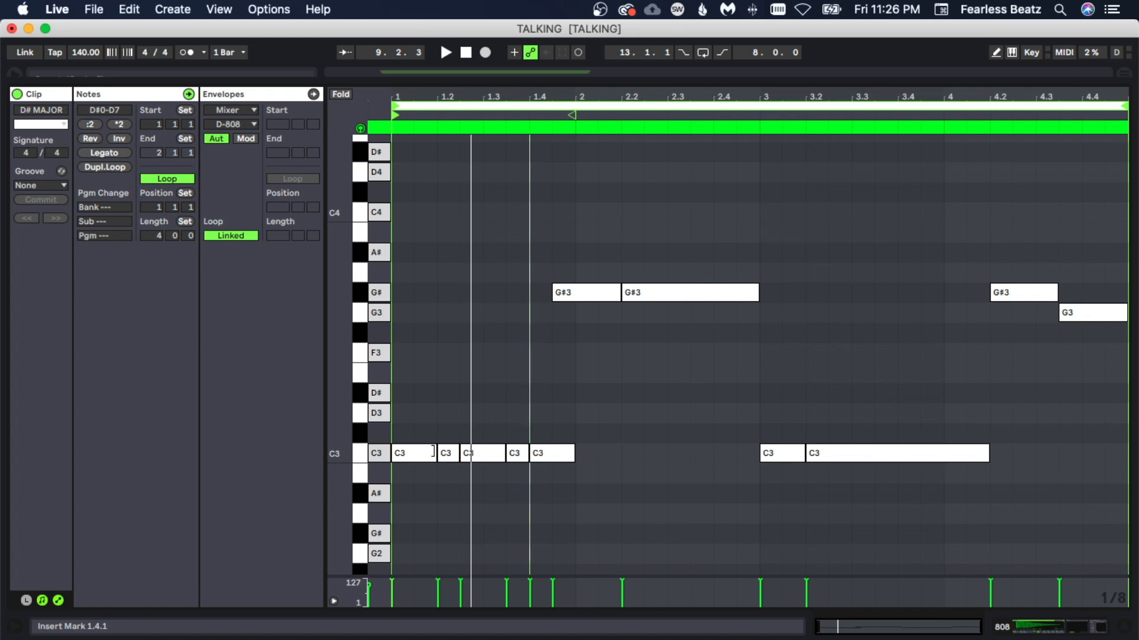
Stretch the first C3 over the repeated notes until 1.4.3 and clear the leftover C3 after it.
drag(433, 452, 550, 459)
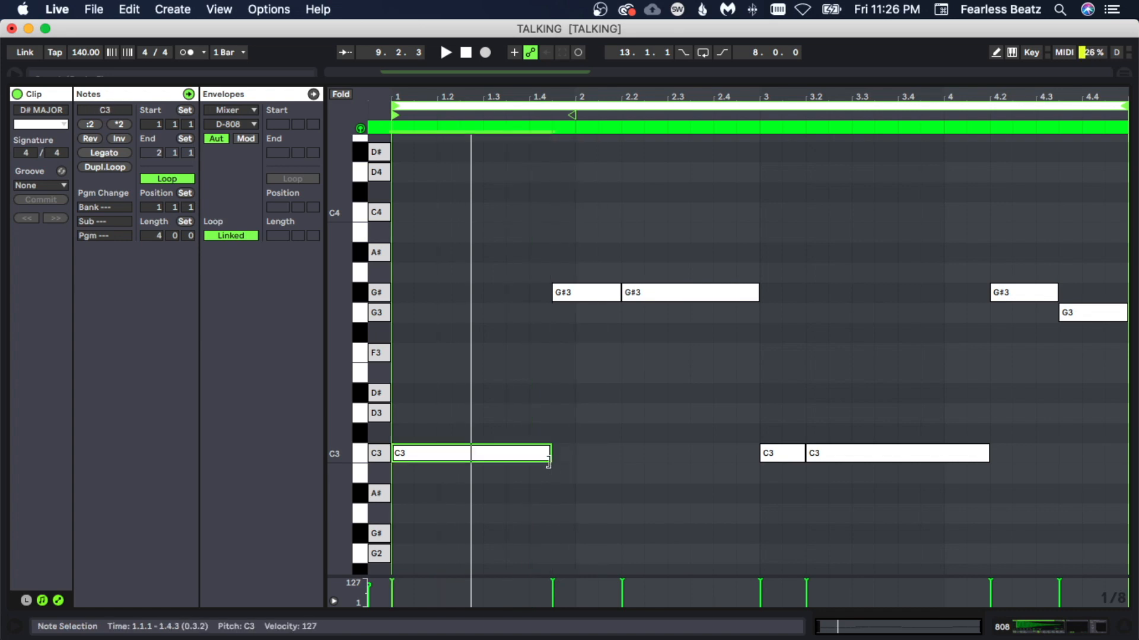
click(570, 409)
drag(570, 407, 608, 473)
click(607, 473)
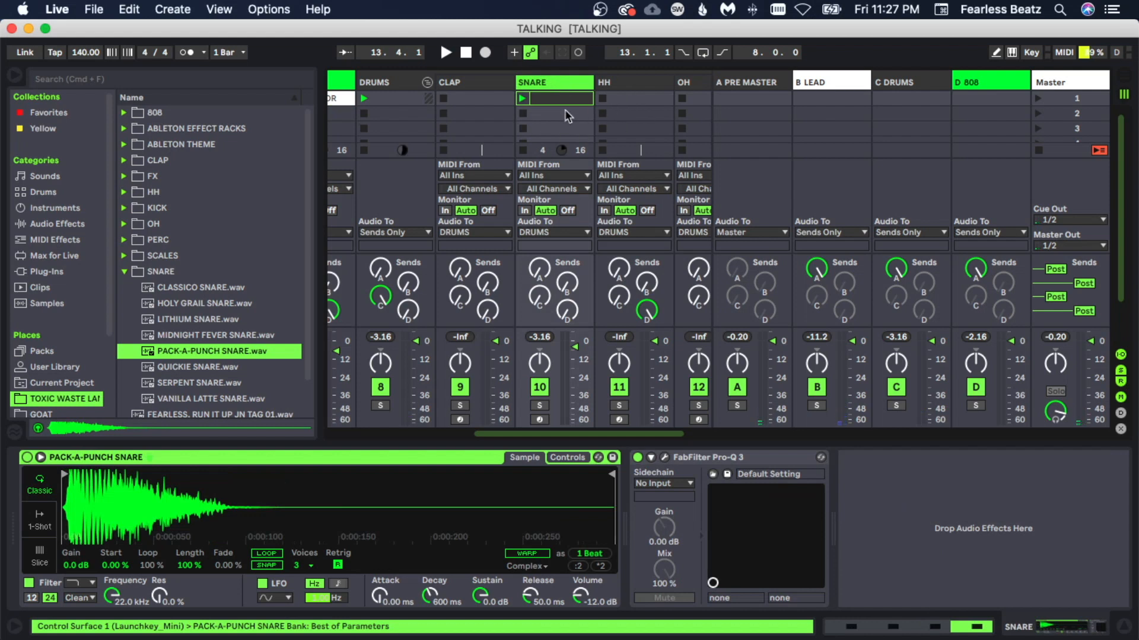
Duplicate the SNARE track as SNARE2 and deactivate all four C3 notes in its clip.
right_click(557, 89)
click(572, 119)
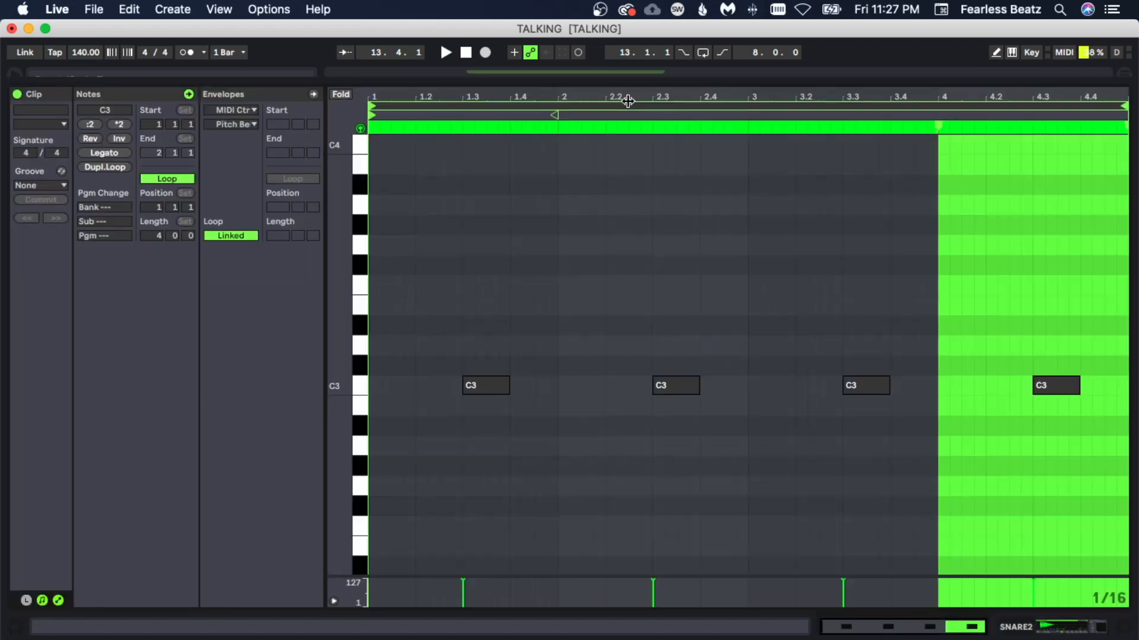
drag(409, 259, 1134, 609)
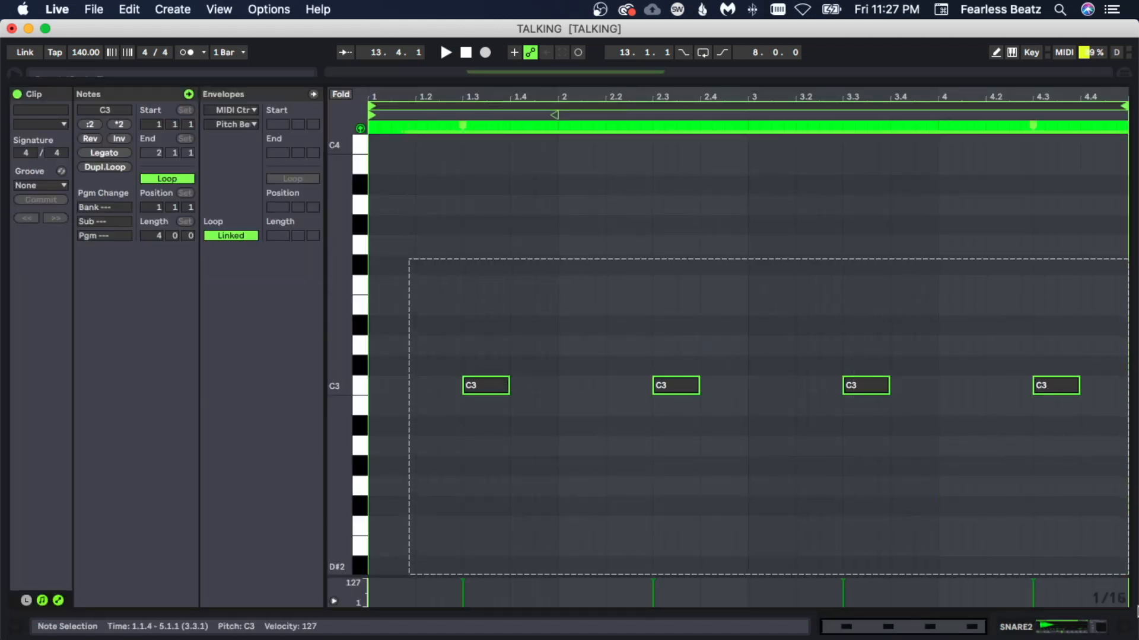
right_click(497, 392)
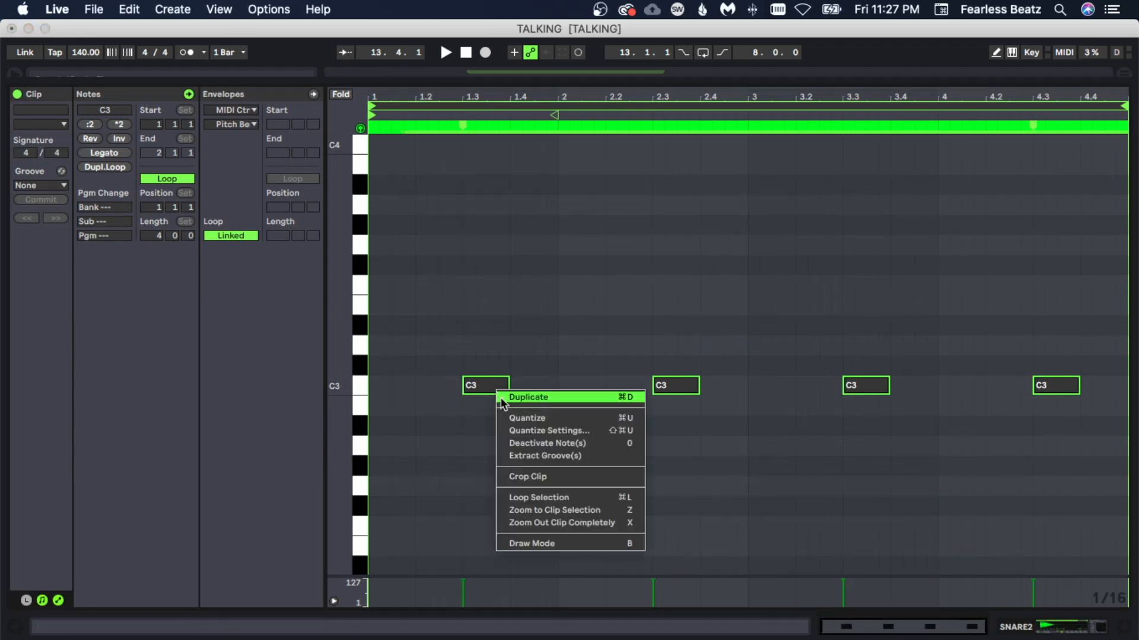
click(517, 444)
click(515, 442)
mouse_move(476, 359)
mouse_down()
mouse_move(743, 451)
mouse_move(1067, 439)
mouse_up()
click(1008, 492)
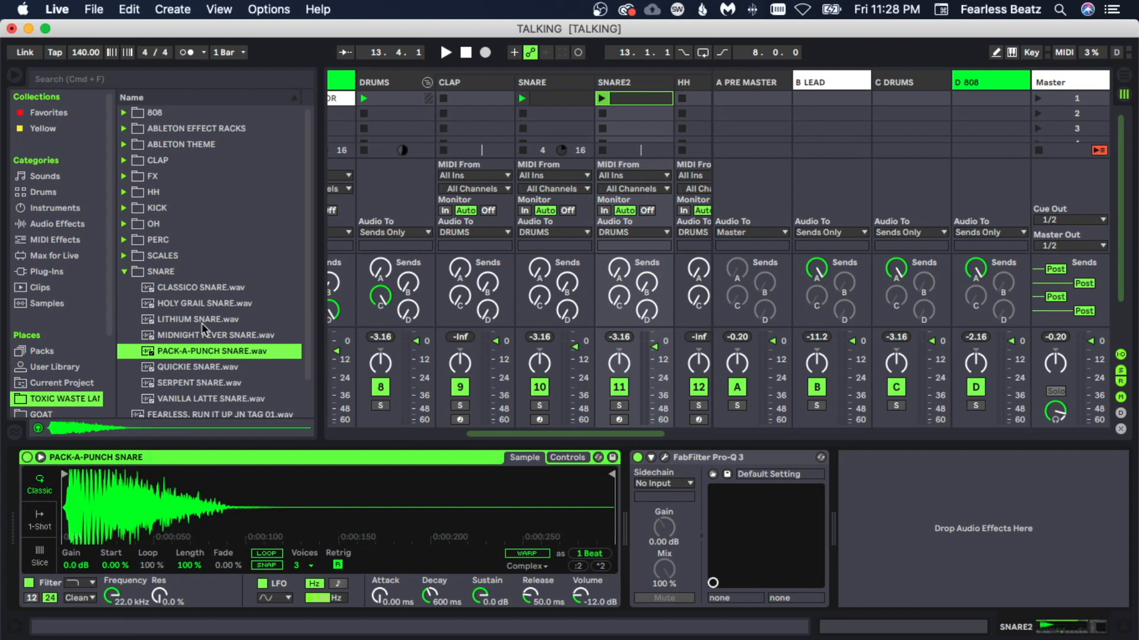
Audition the QUICKIE and SERPENT snares and load SERPENT SNARE.wav into the SNARE2 track's sampler.
scroll(191, 312, down, 2)
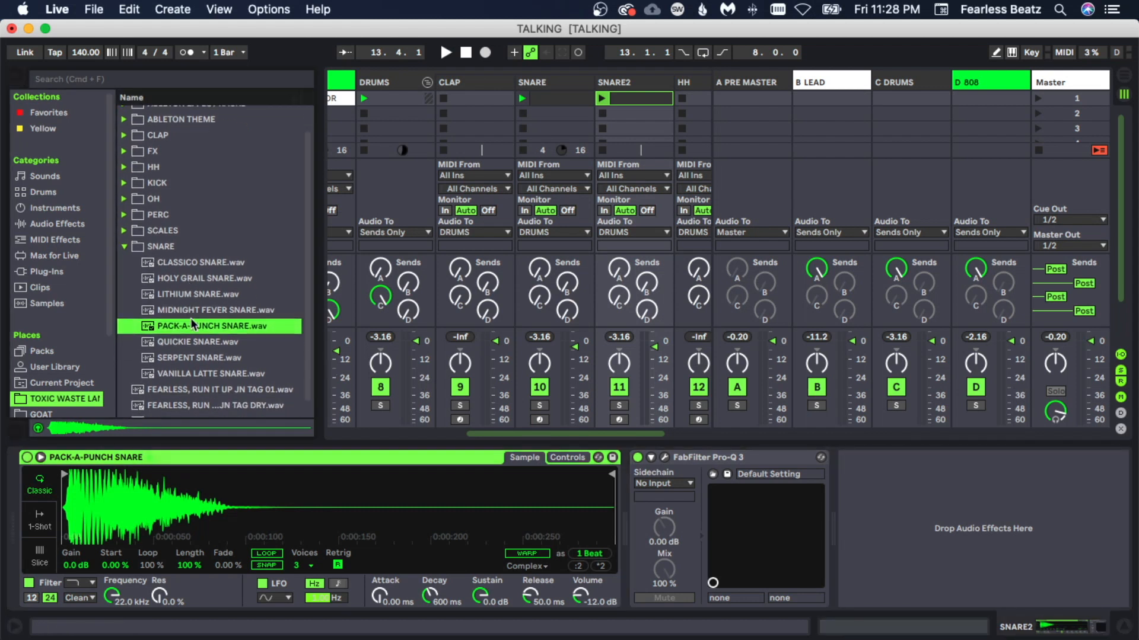
click(199, 358)
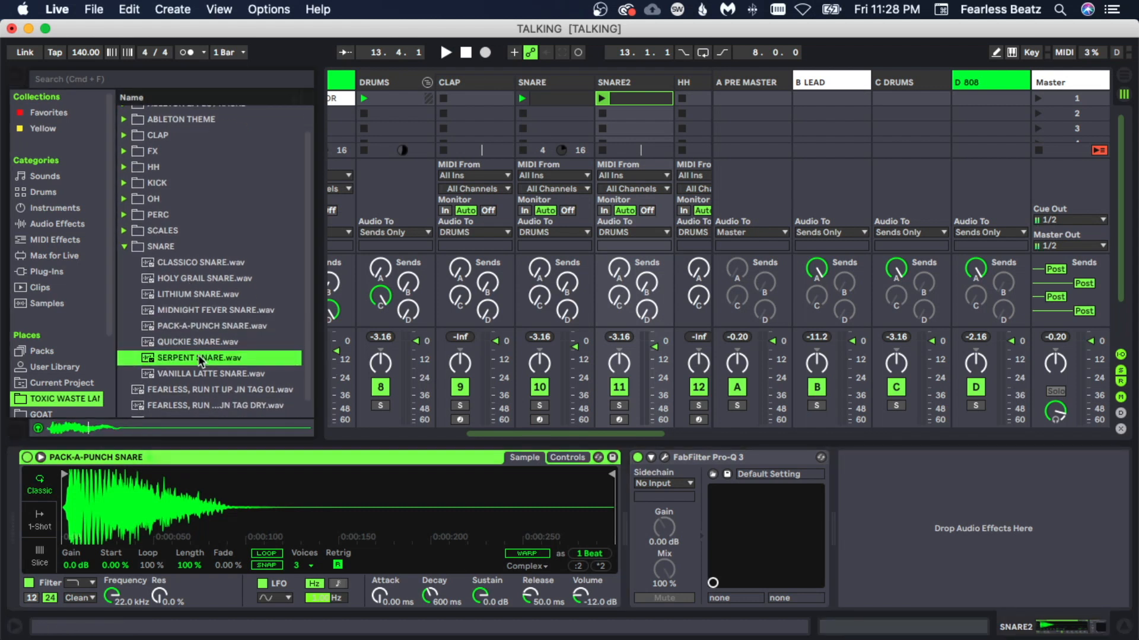
click(200, 343)
click(198, 358)
drag(198, 357, 241, 473)
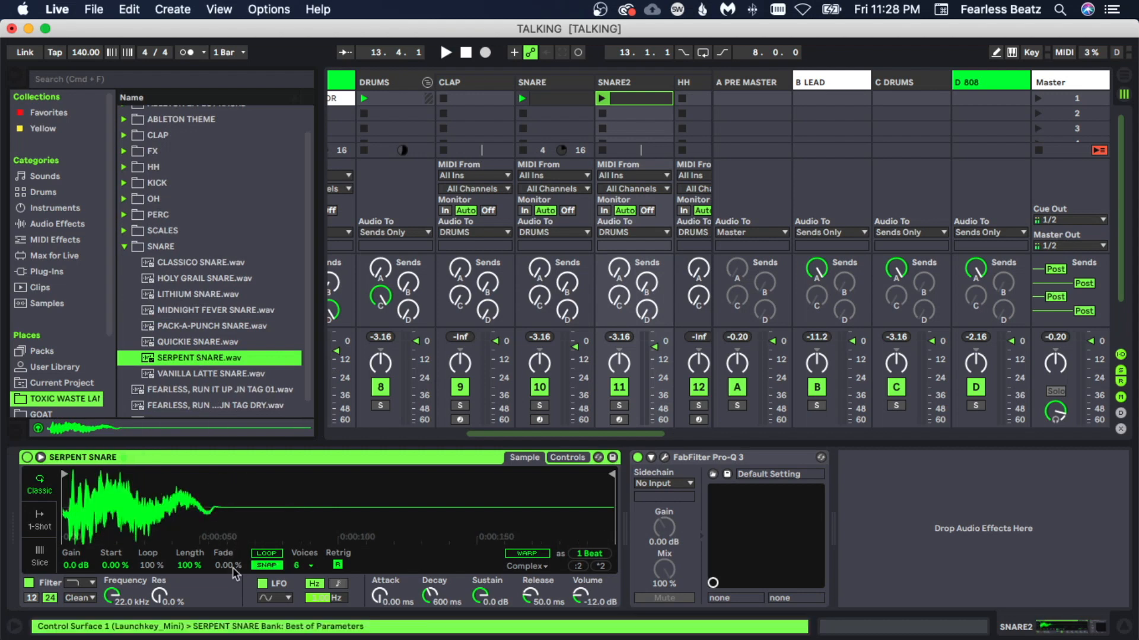
click(258, 566)
Add short C3 notes at 1.1.3, 3.4.3 and 4.1.3 in the SNARE2 clip, checking them against the playing beat.
click(604, 98)
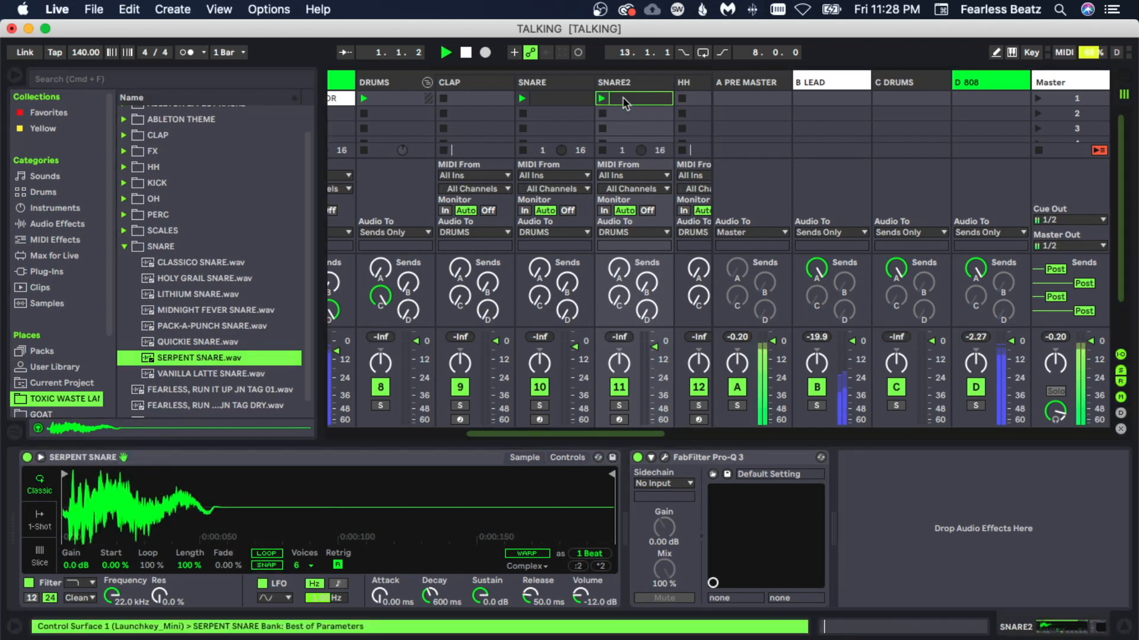
double_click(623, 99)
key(space)
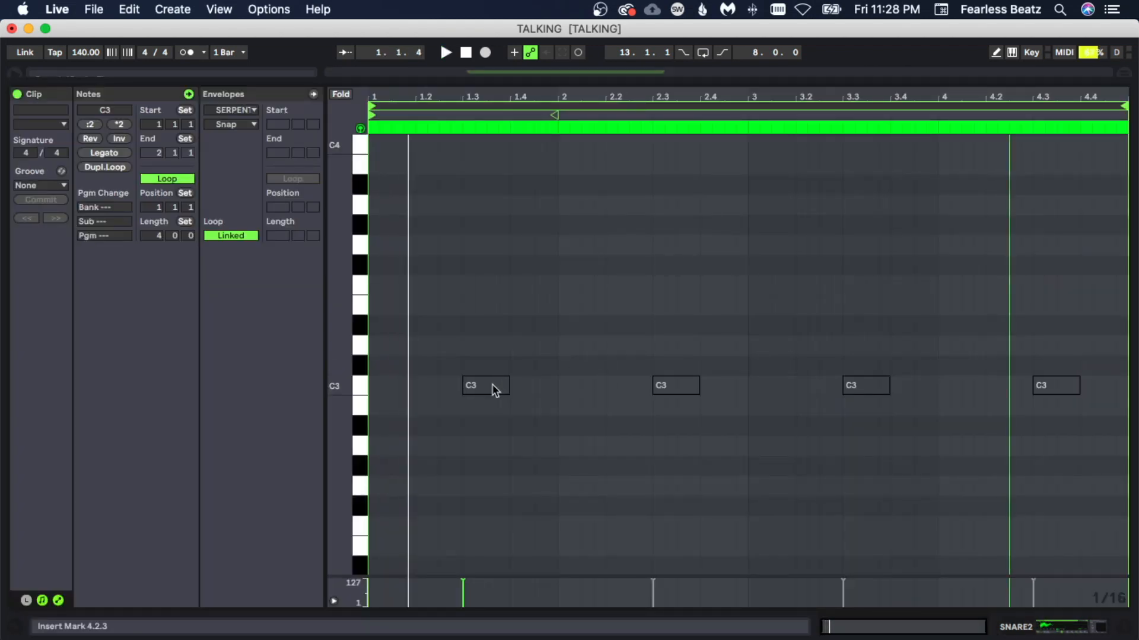
double_click(398, 386)
key(space)
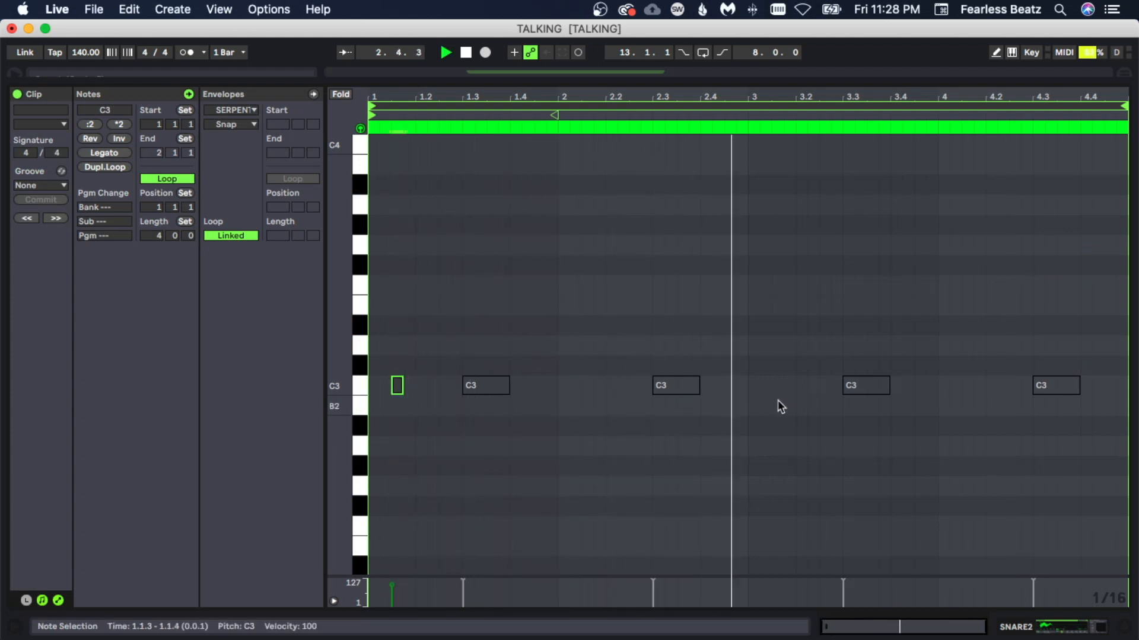
double_click(917, 386)
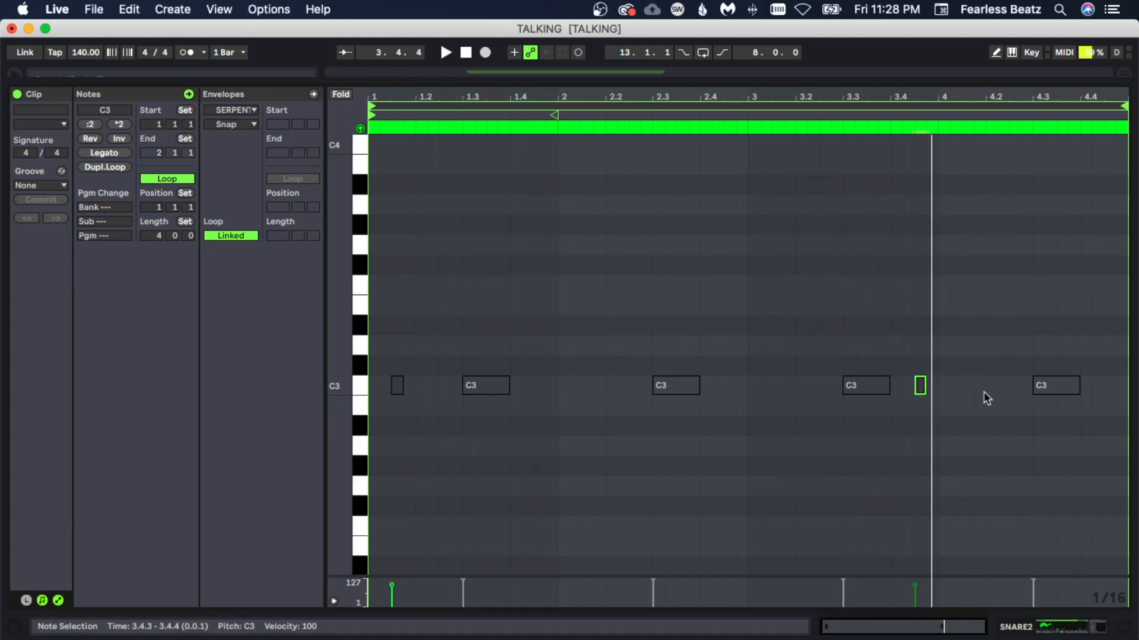
double_click(969, 386)
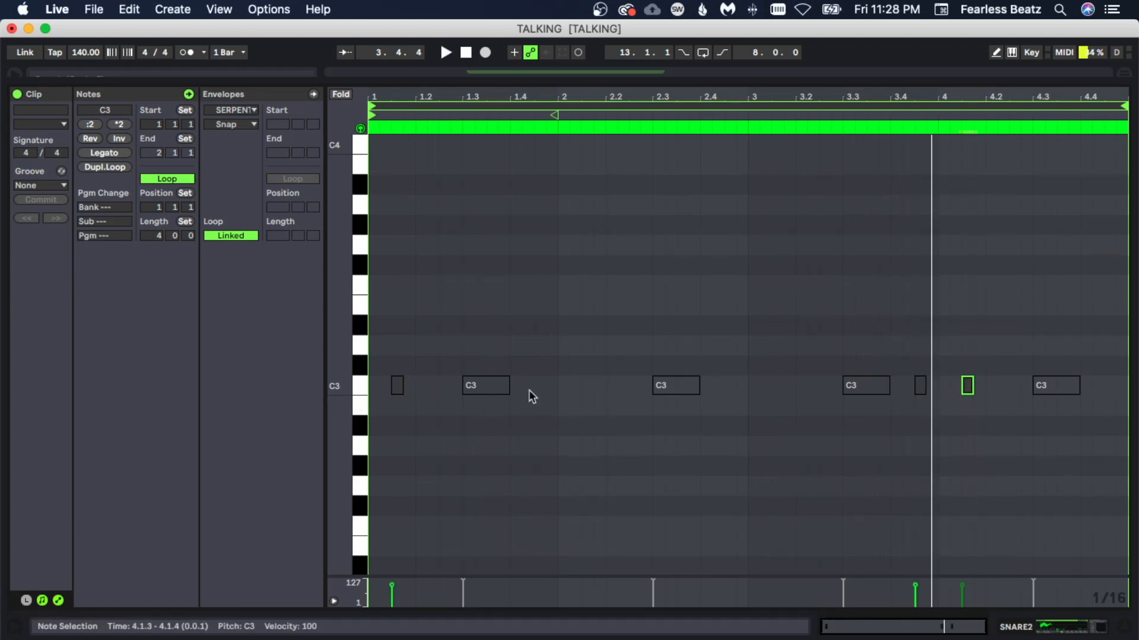
Lengthen the three added C3 notes in the SNARE2 clip to one beat each.
drag(401, 385, 427, 384)
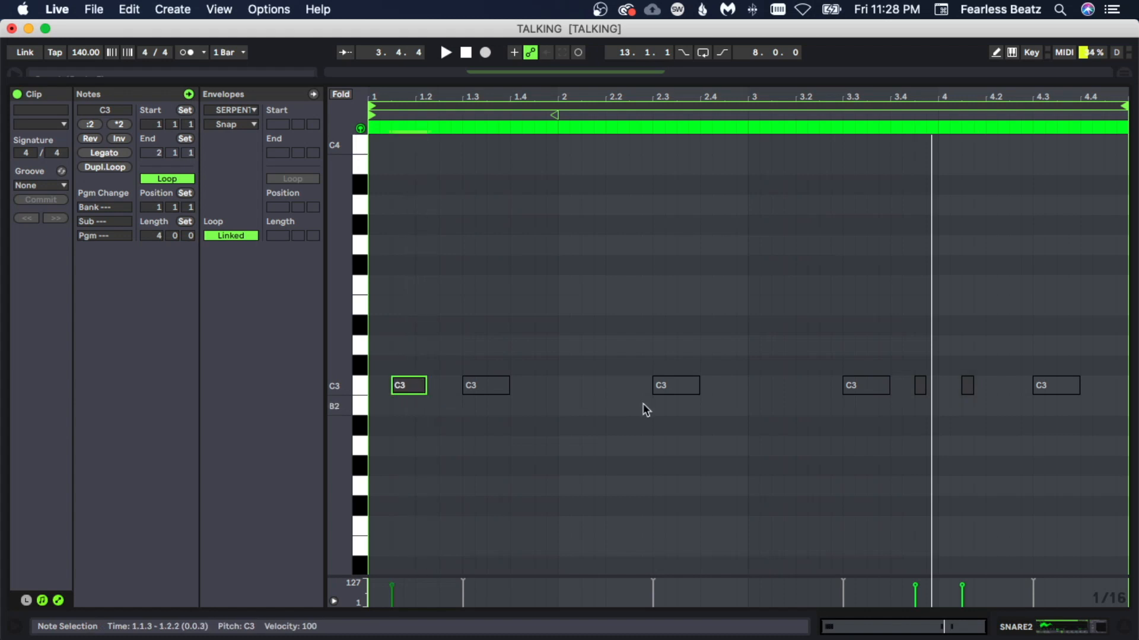
drag(923, 368, 1008, 386)
click(943, 409)
drag(426, 388, 439, 392)
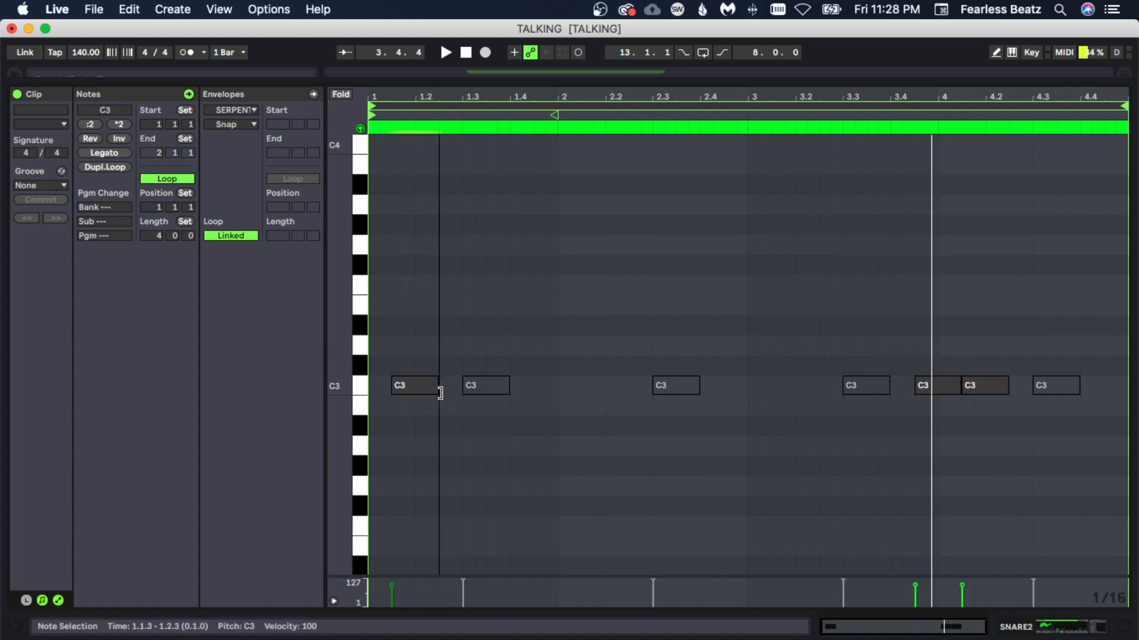
click(437, 415)
drag(384, 347, 420, 394)
click(404, 413)
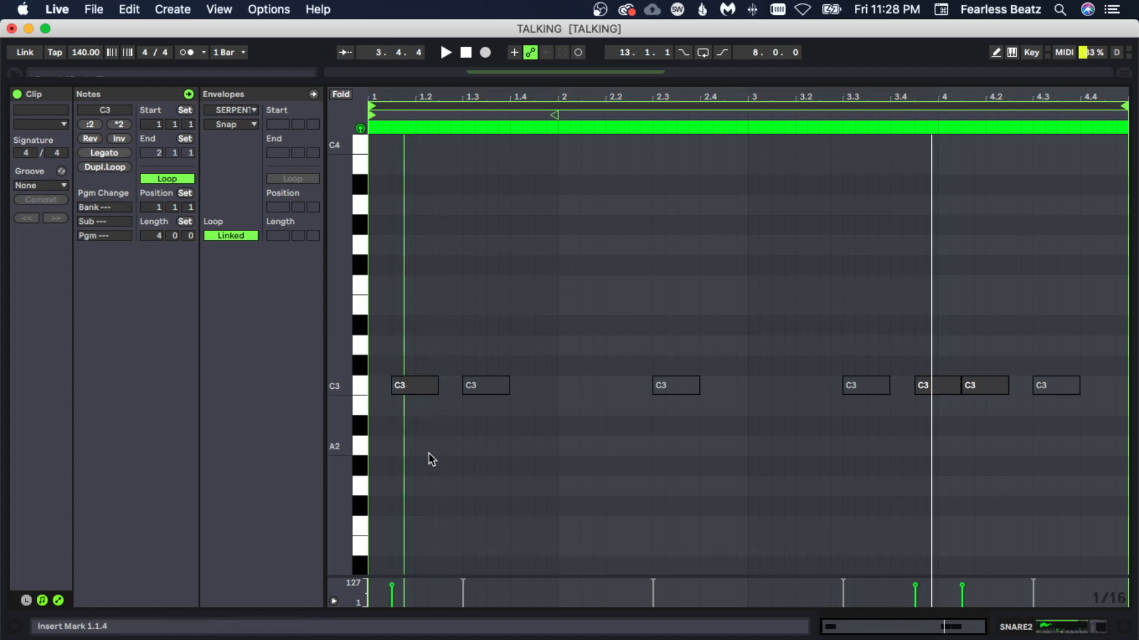
Move the first active C3 note in the SNARE2 clip from bar 1 to 2.1.3 and play the pattern.
key(space)
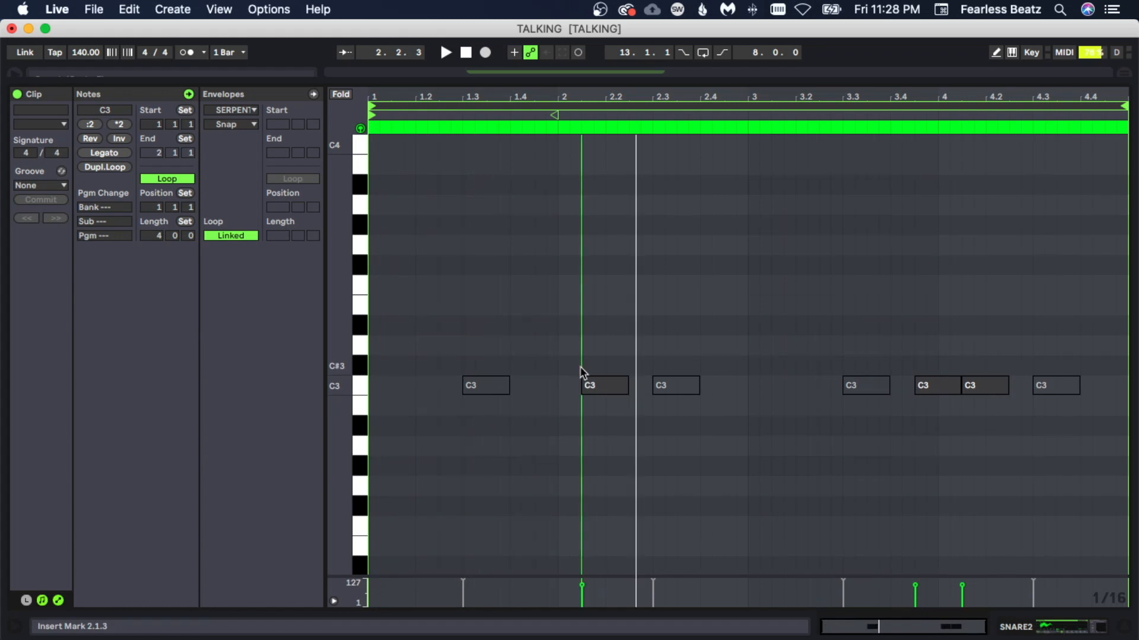
drag(580, 348, 600, 418)
click(601, 418)
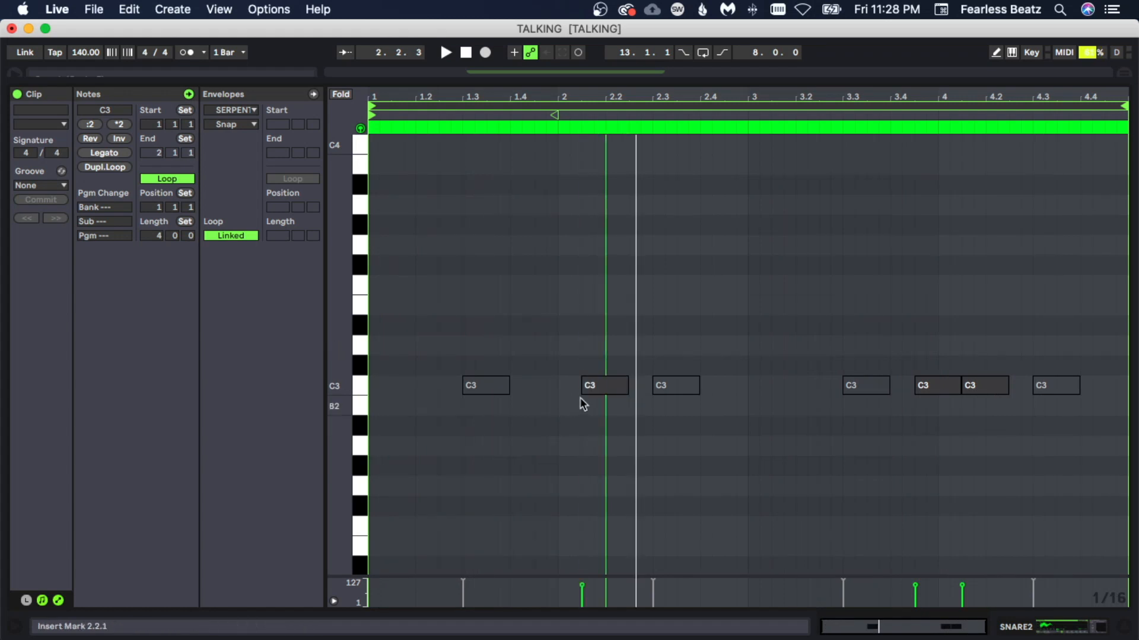
key(space)
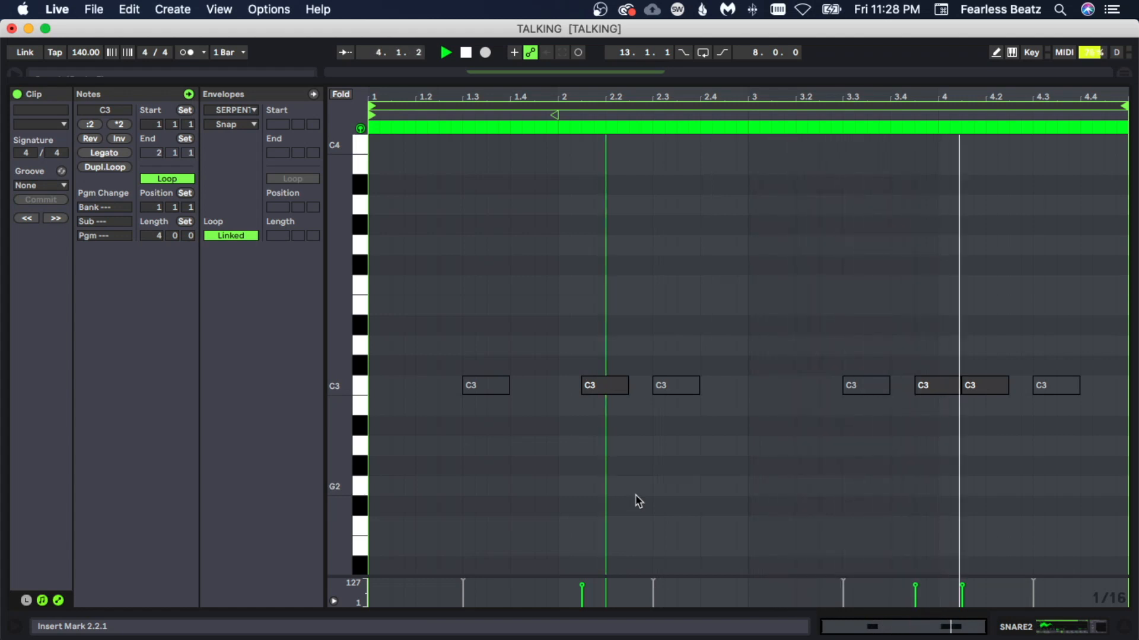
Set the velocity of the C3 at 2.1.3 to 110 and raise the velocity of the C3 at 4.1.3.
click(605, 386)
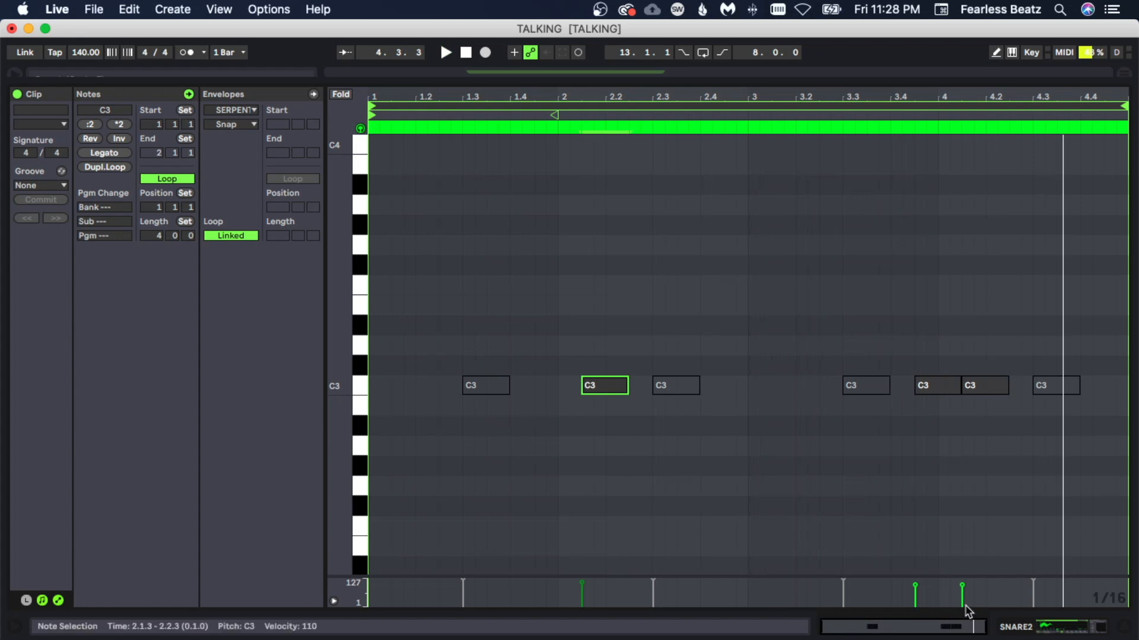
click(916, 588)
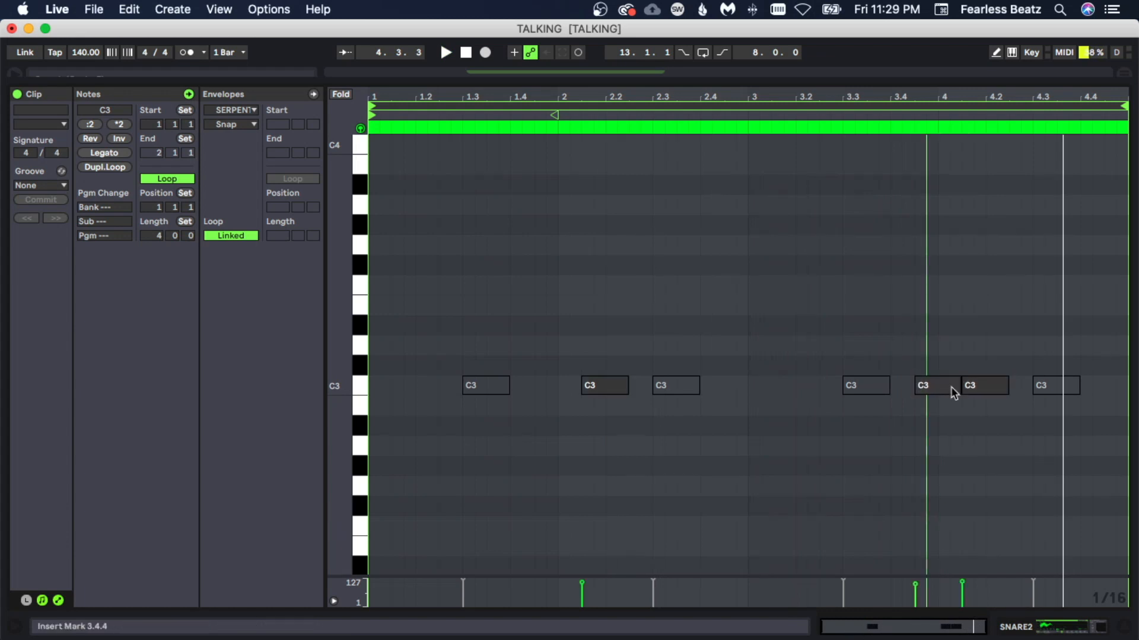
click(972, 386)
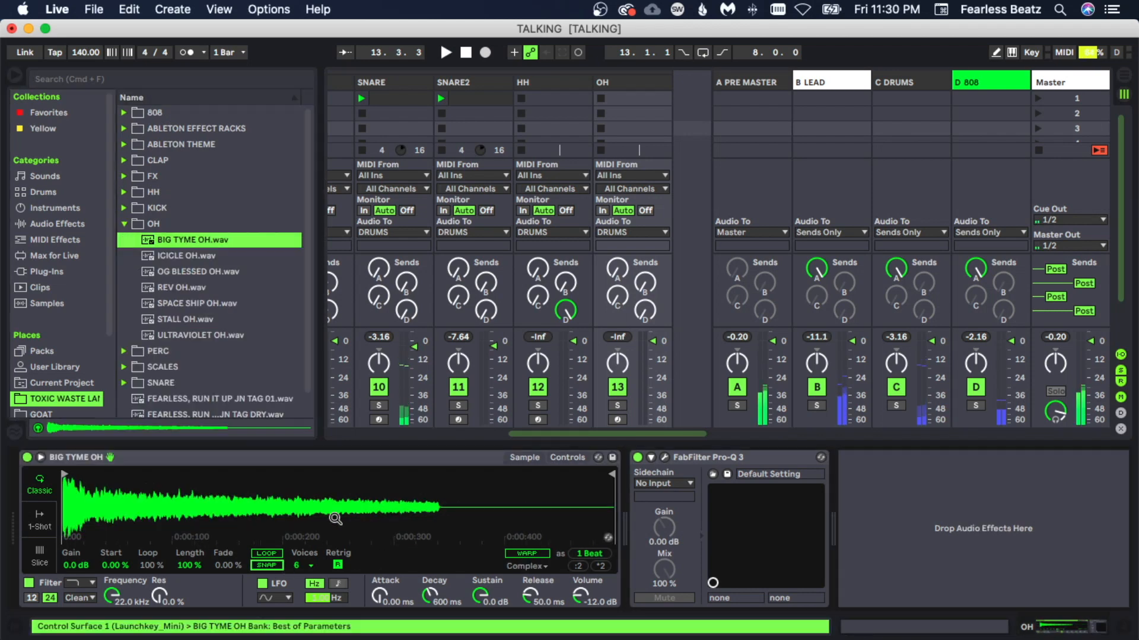
Create a clip on the OH track with a C3 note at its start and set the loop length to 4 bars.
double_click(616, 99)
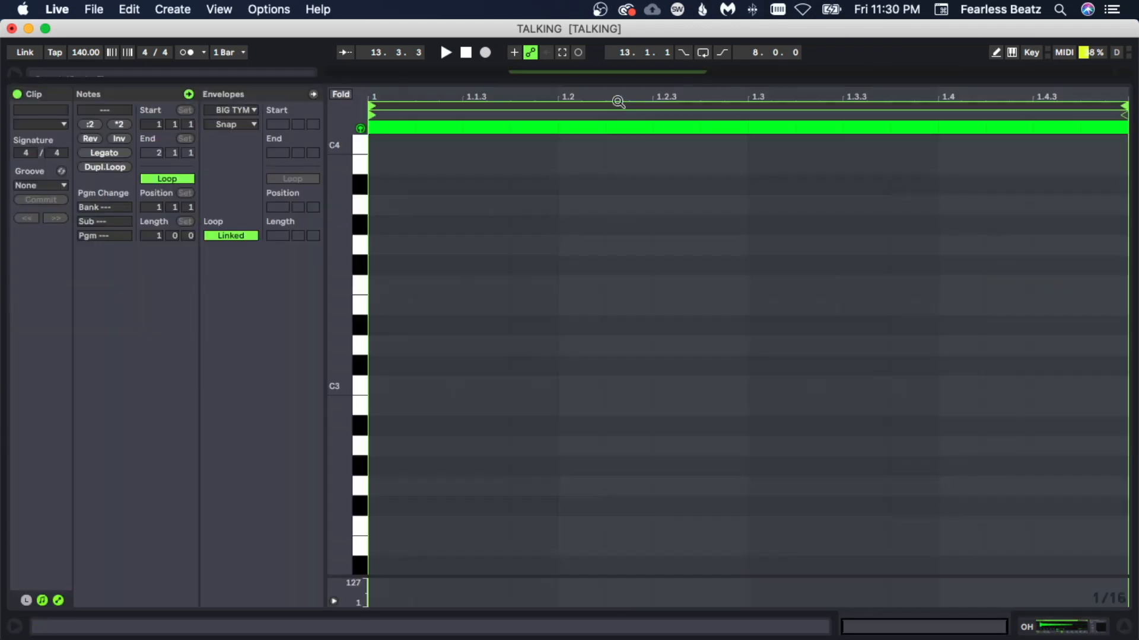
double_click(393, 386)
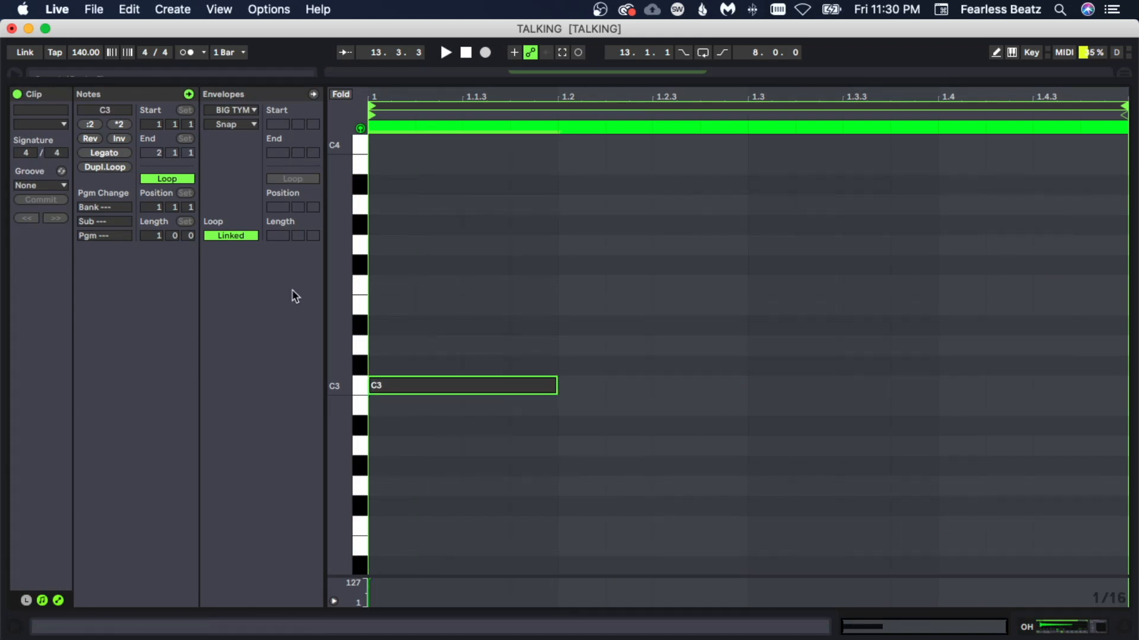
click(151, 236)
text(4)
key(Return)
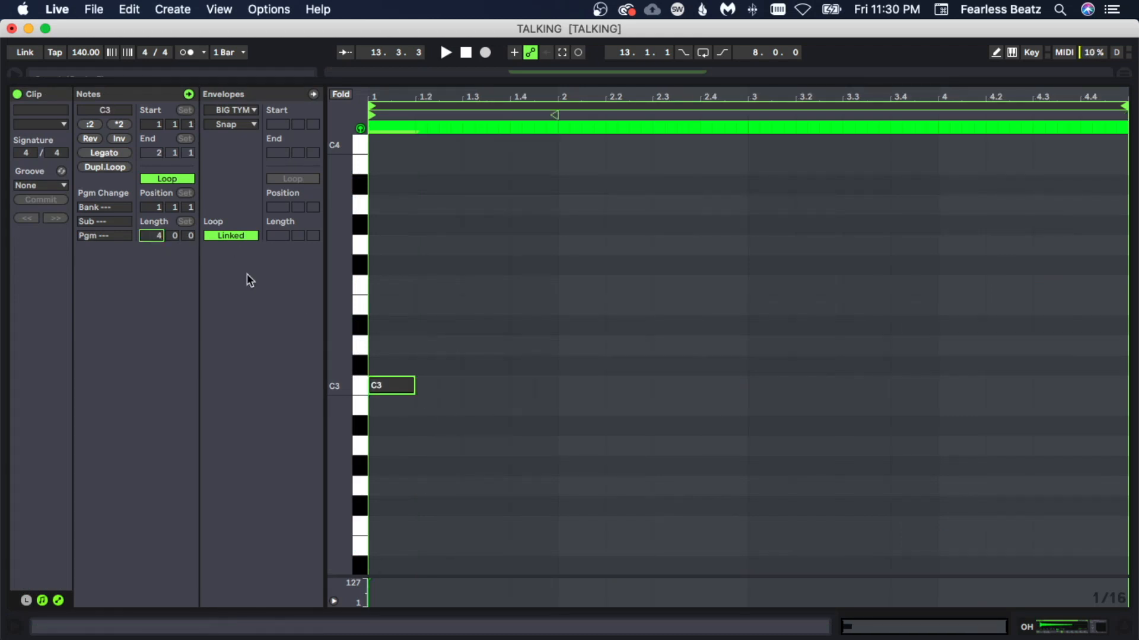
Extend the opening C3 across all of bar 1 and add a second C3 from 4.3.3 to the clip's end.
drag(412, 387, 554, 376)
double_click(1059, 392)
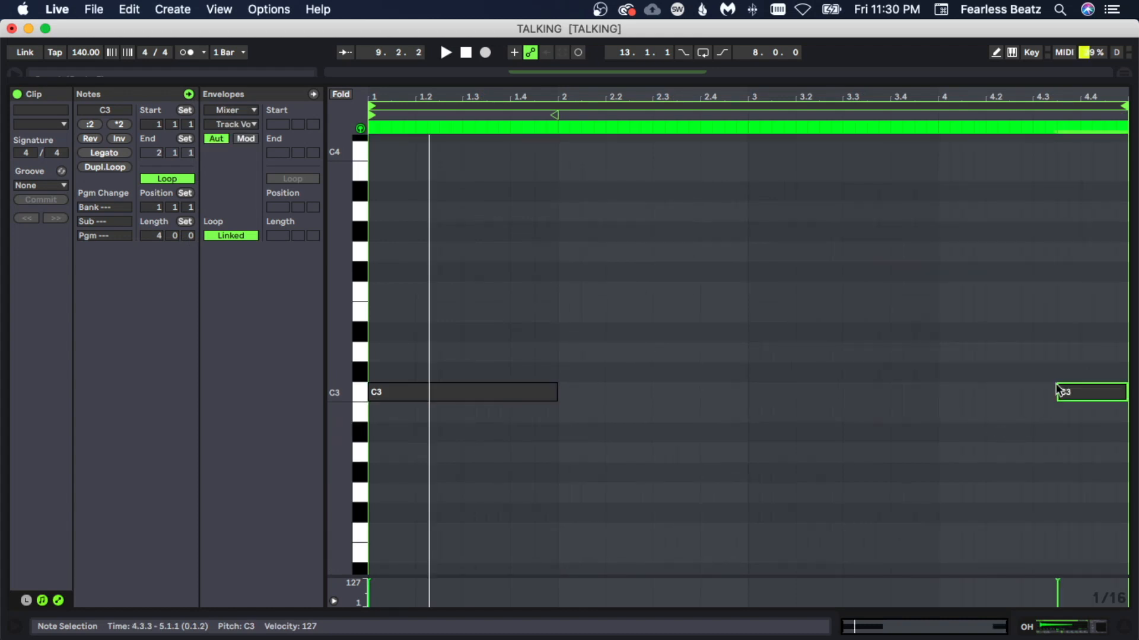
drag(1095, 445, 1095, 445)
click(891, 439)
key(space)
click(808, 464)
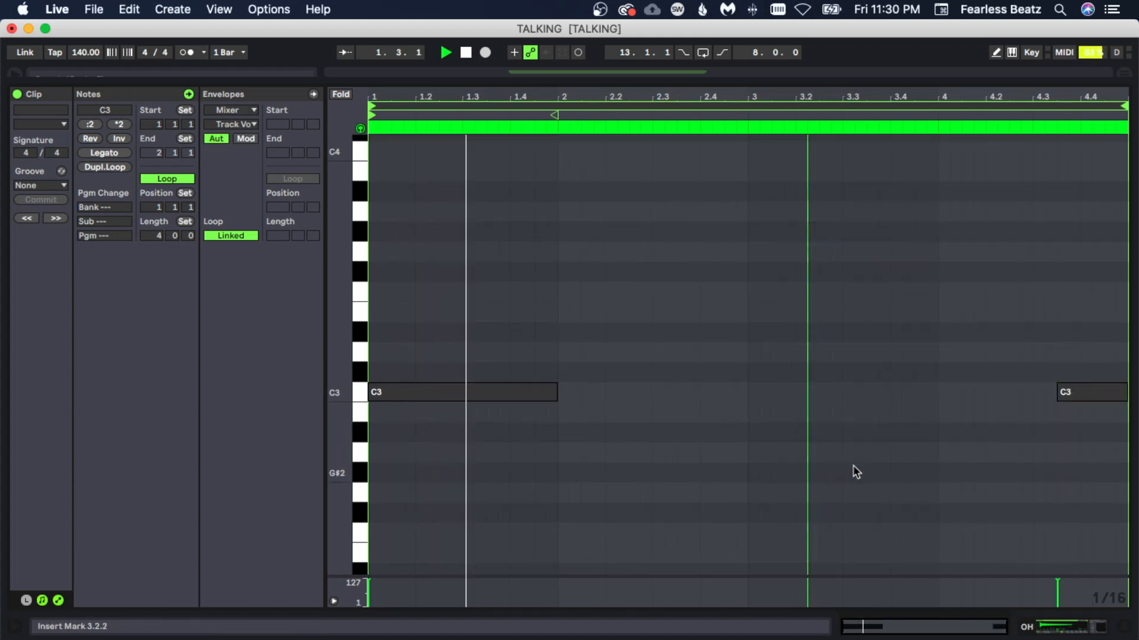
click(943, 441)
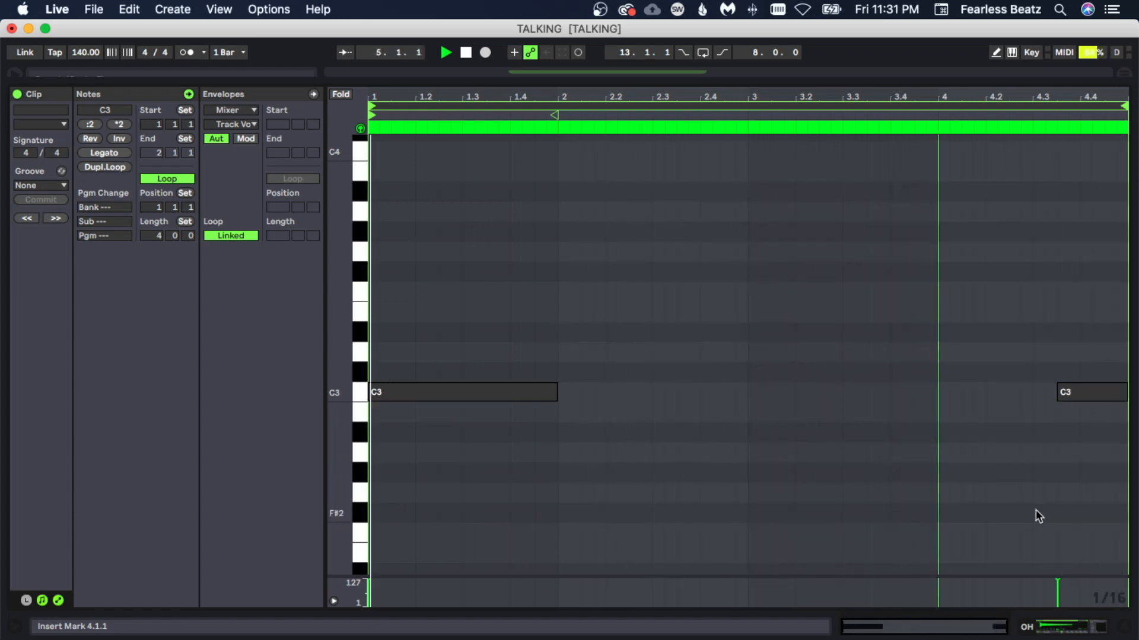
Set the last C3's velocity to 101 and copy the bar 1 C3 to bar 3 of the OH clip.
key(space)
click(1058, 582)
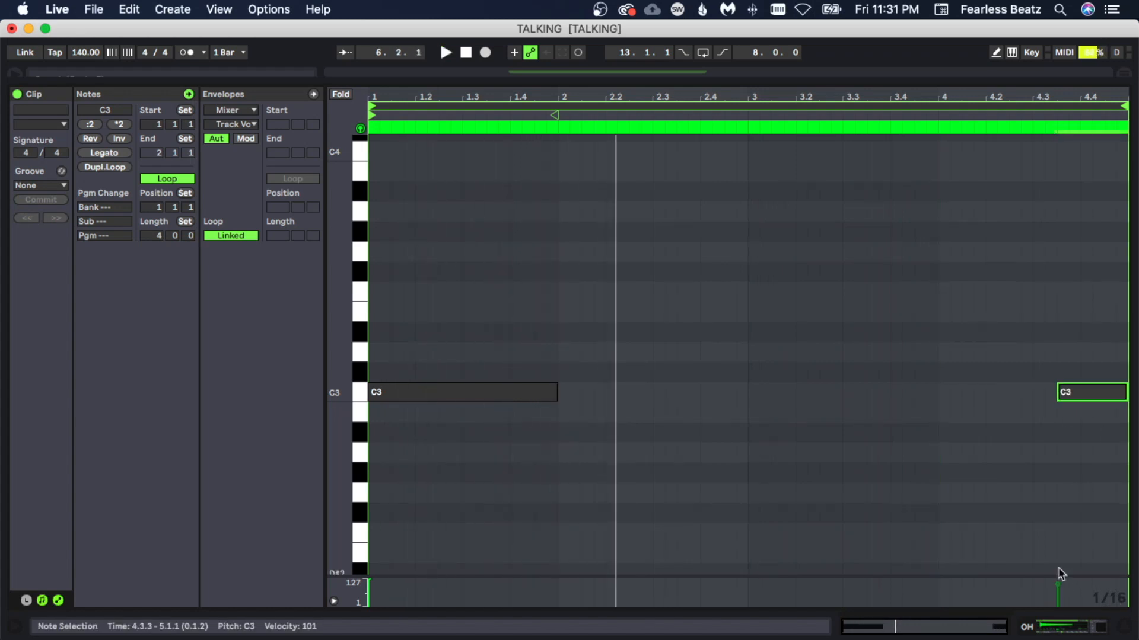
click(423, 392)
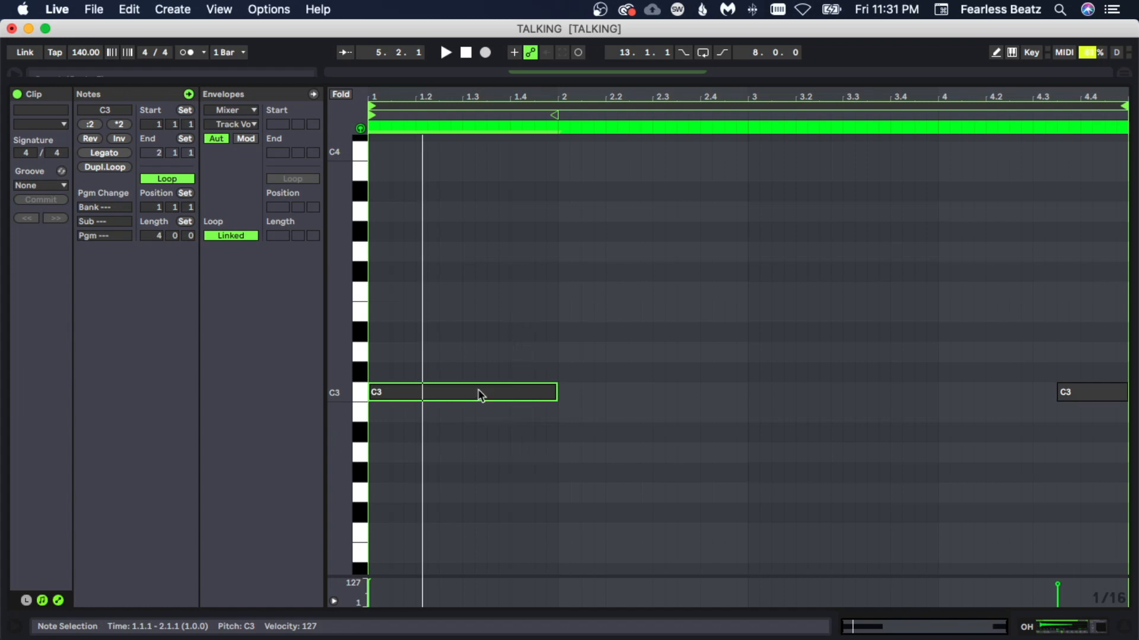
drag(481, 396, 850, 408)
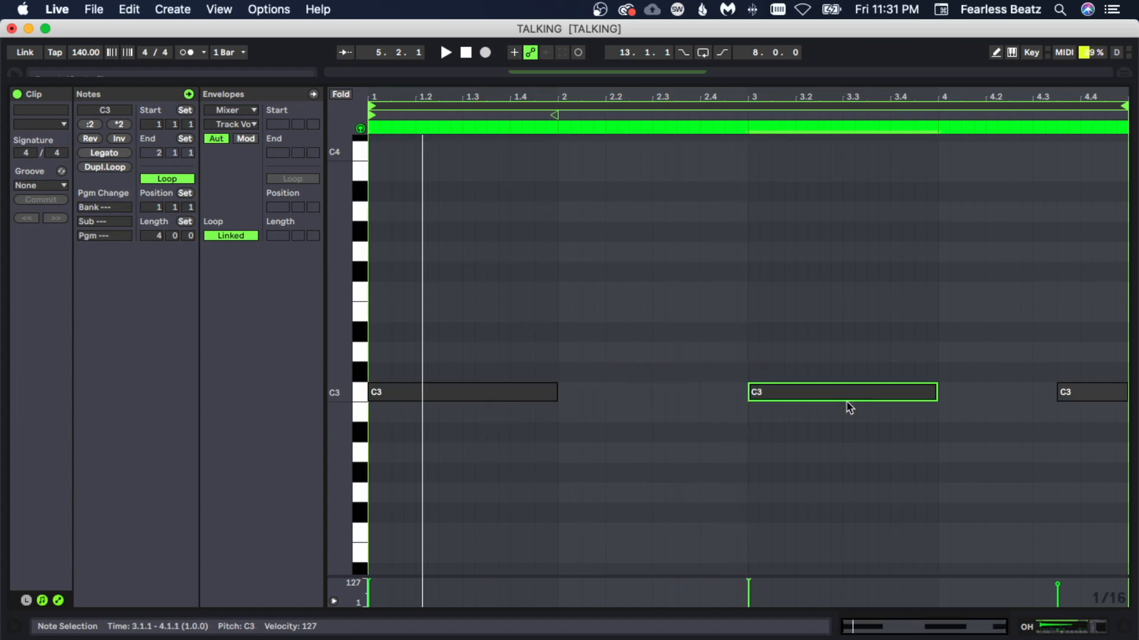
click(750, 432)
key(space)
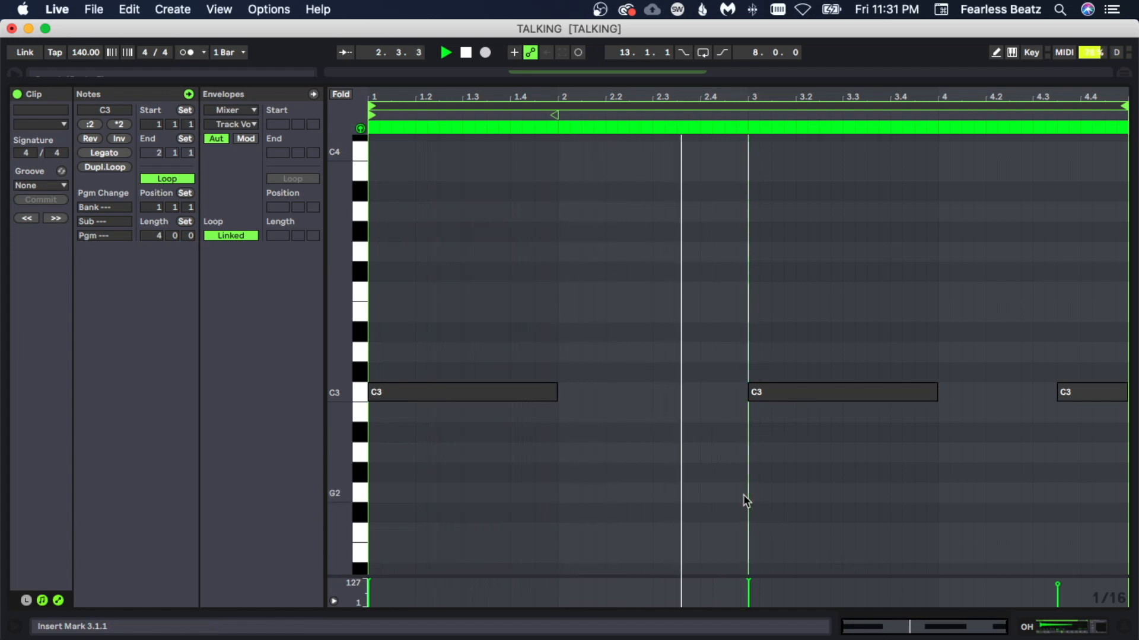
click(938, 427)
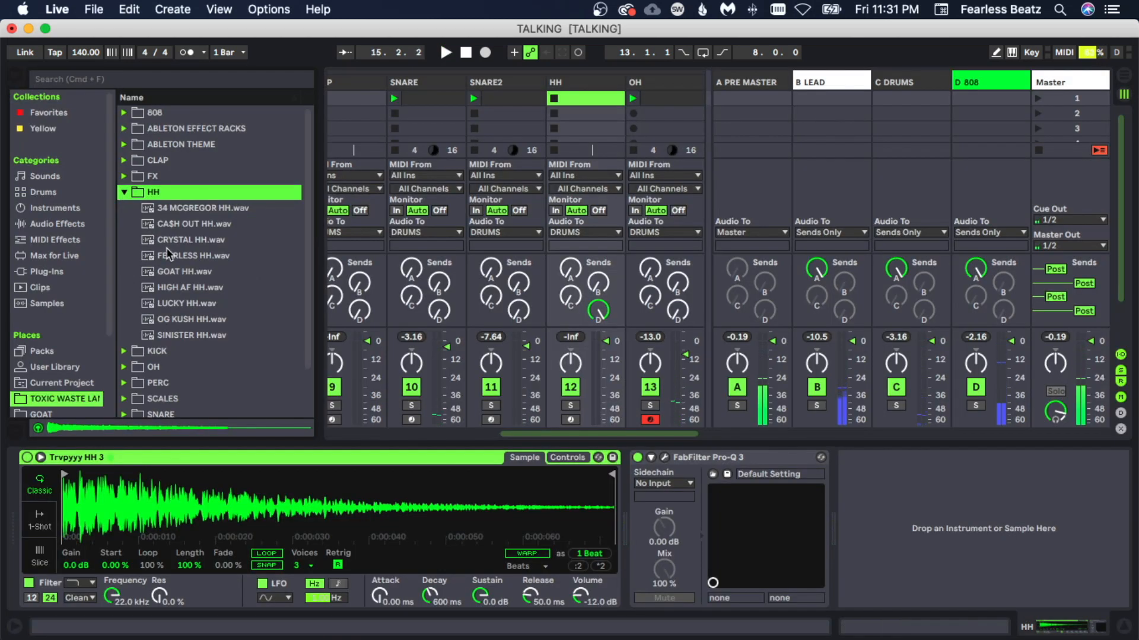
Audition the HH samples and load 34 MCGREGOR HH.wav into the HH track's sampler.
key(Down)
key(Down)
key(Up)
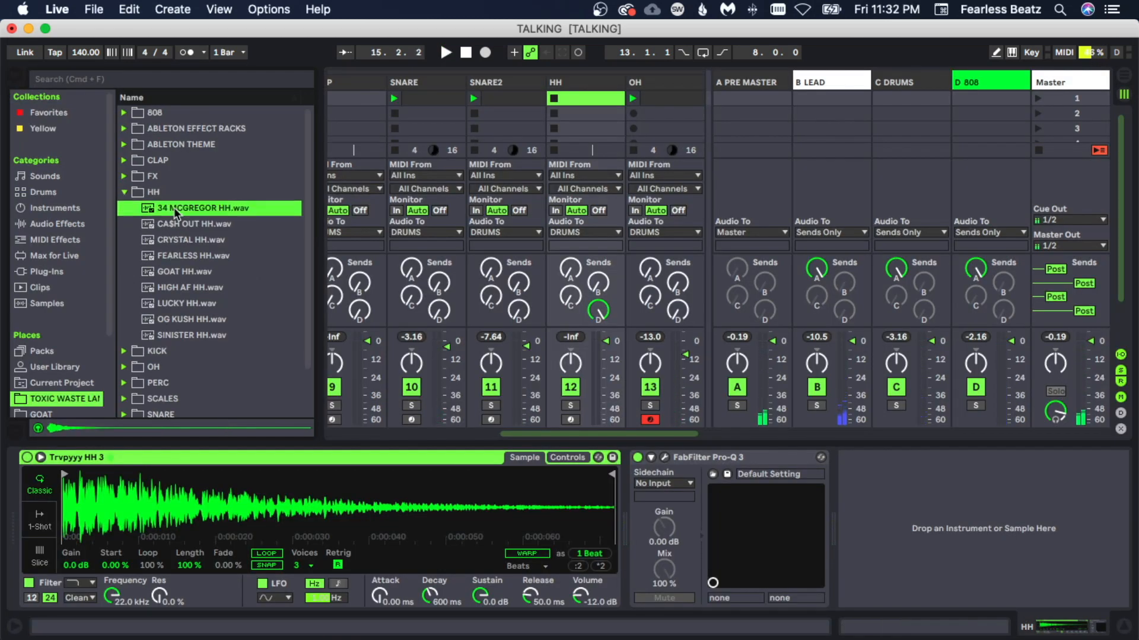
key(Down)
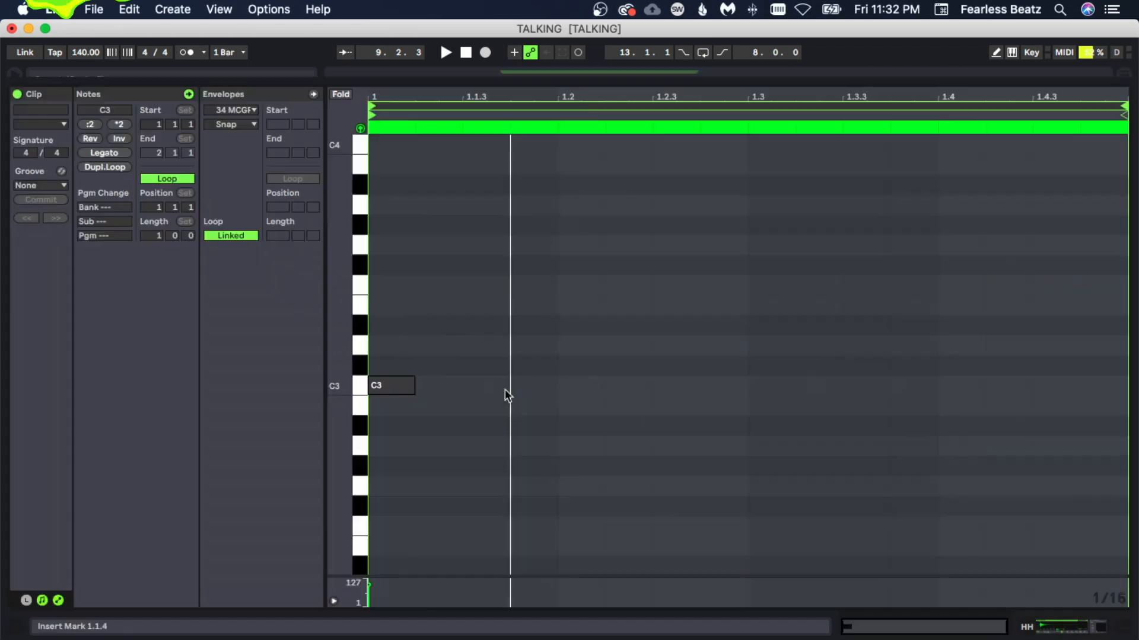
Add a C3 at 1.1.3 in the HH clip and duplicate the pair of C3 notes until they fill the bar.
double_click(483, 386)
drag(542, 409, 200, 314)
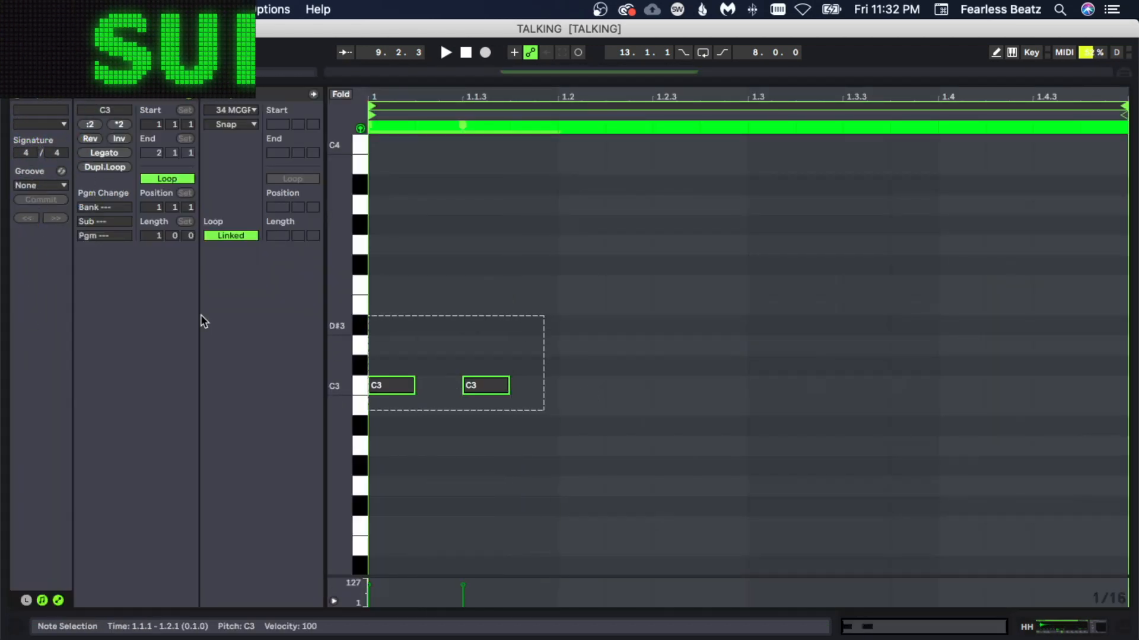
key(super+d)
key(super+d)
key(super+d)
click(530, 513)
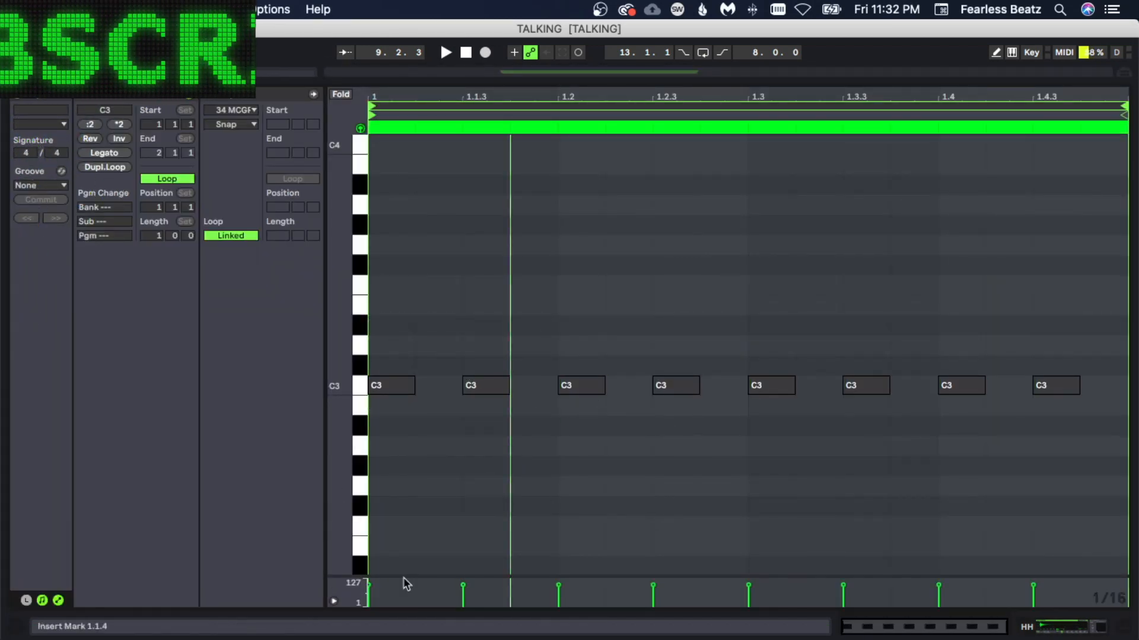
Set the hi-hat velocities to 89 at 1.1.3 and 78 at 1.2.1, soften the 1.2.3 hit, and lower the HH track volume.
click(464, 589)
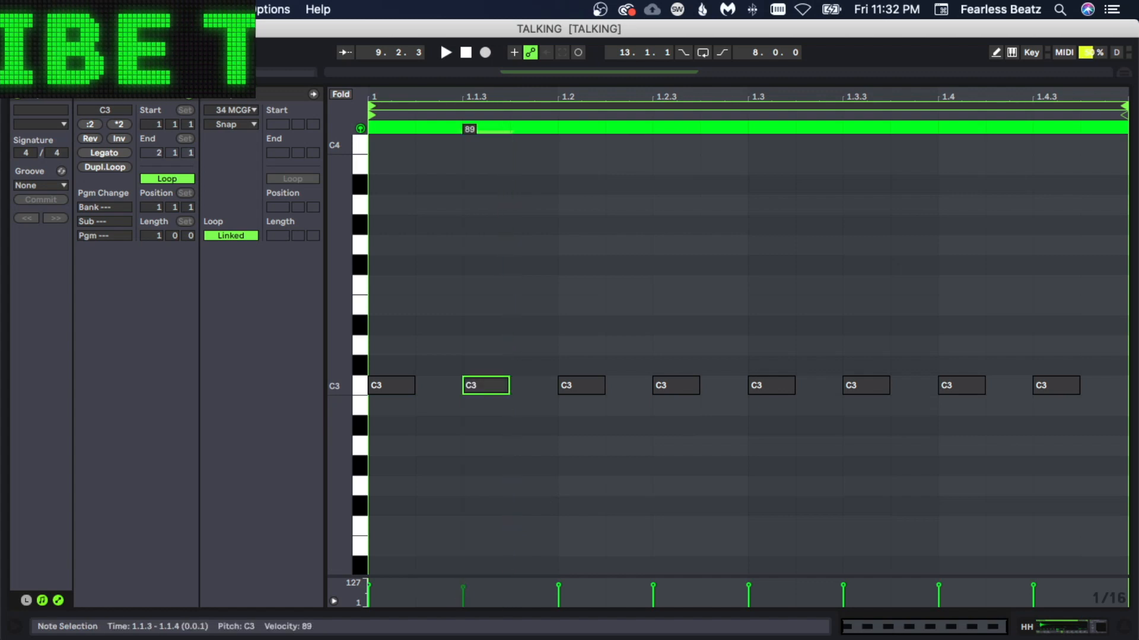
drag(558, 586, 558, 590)
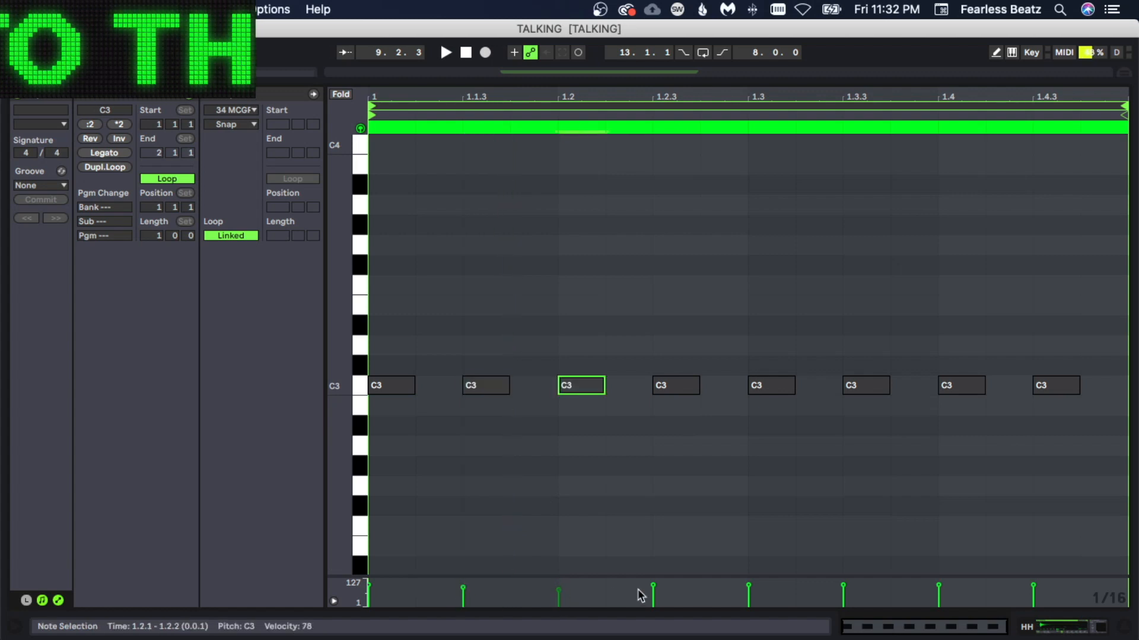
drag(653, 586, 653, 591)
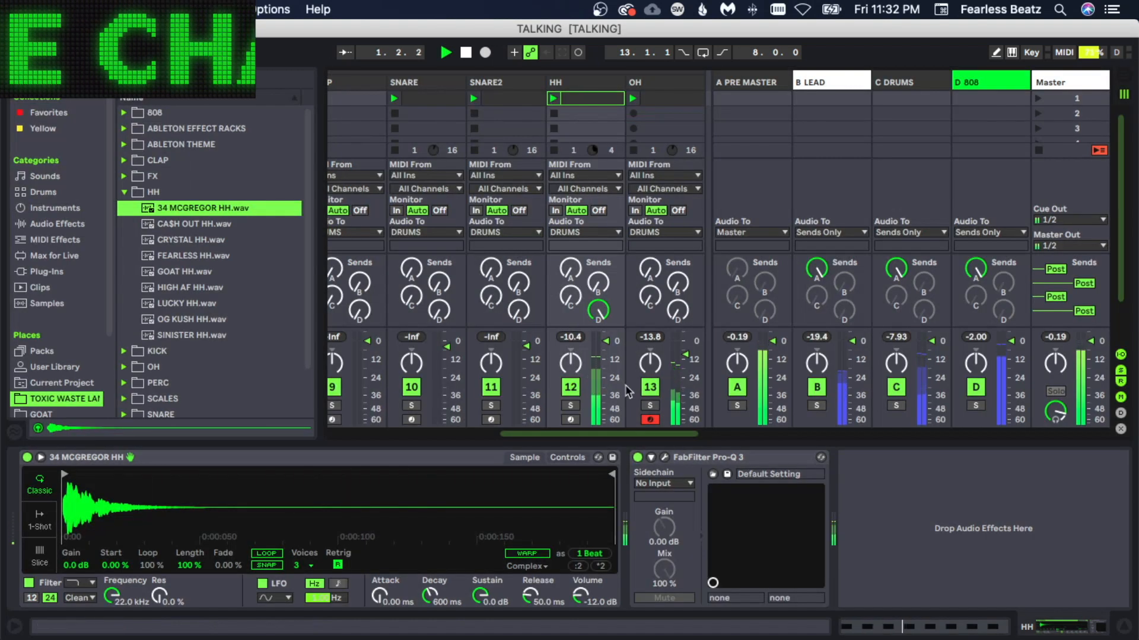
drag(605, 342, 605, 349)
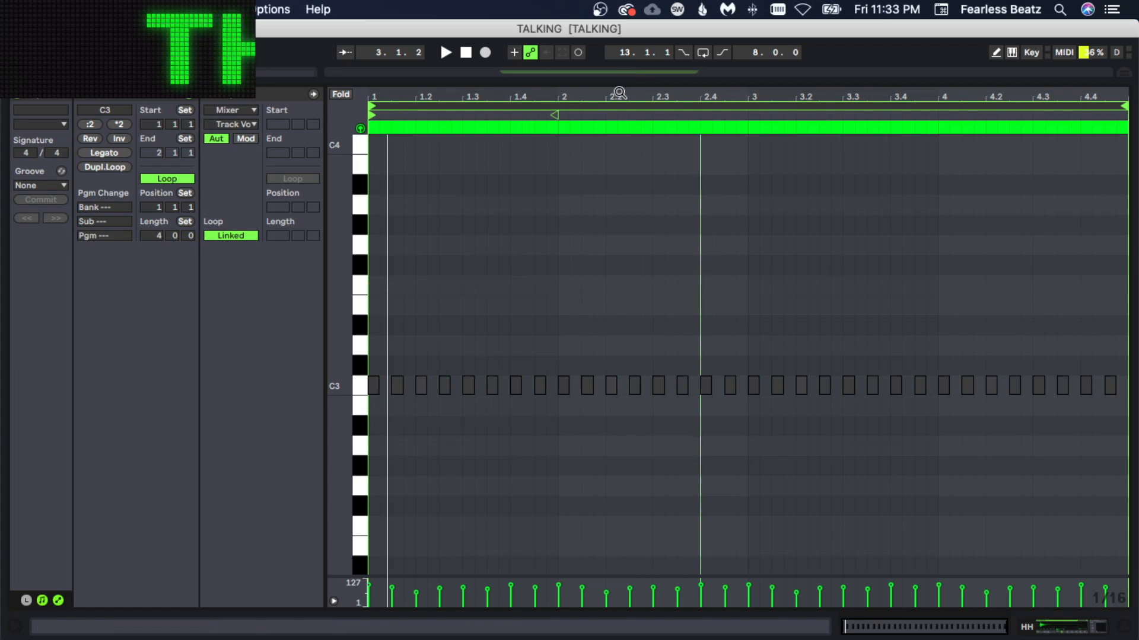
Insert an extra C3 at 1.3.4 in the four-bar HH clip, lower its velocity, and play the pattern.
drag(620, 93, 636, 101)
key(space)
key(space)
click(501, 386)
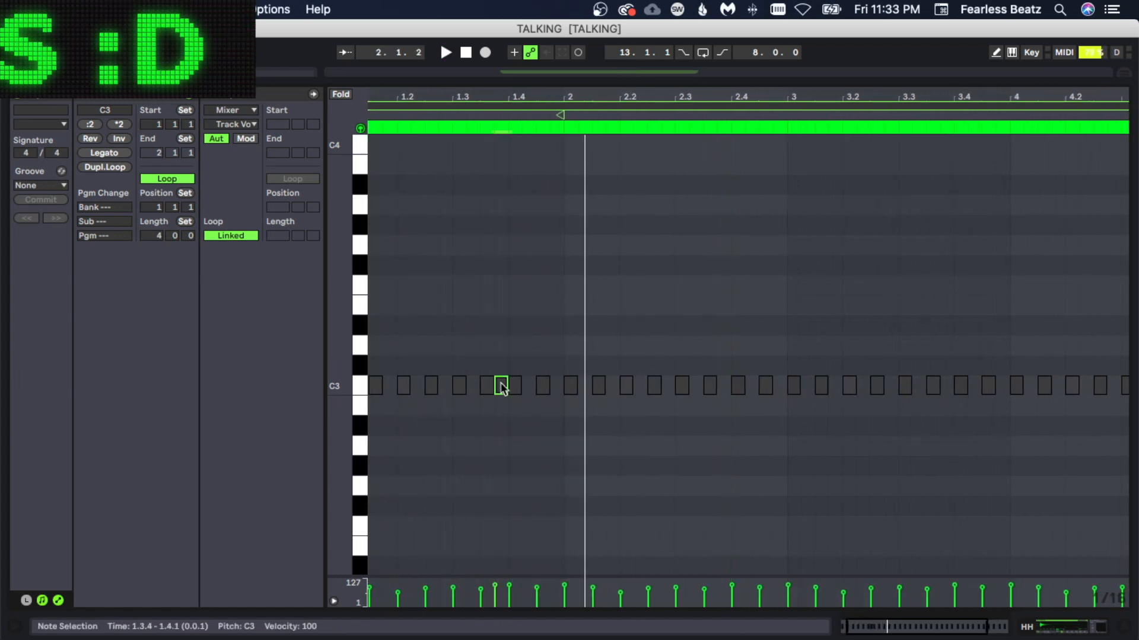
click(494, 587)
drag(494, 586, 495, 592)
key(space)
click(519, 528)
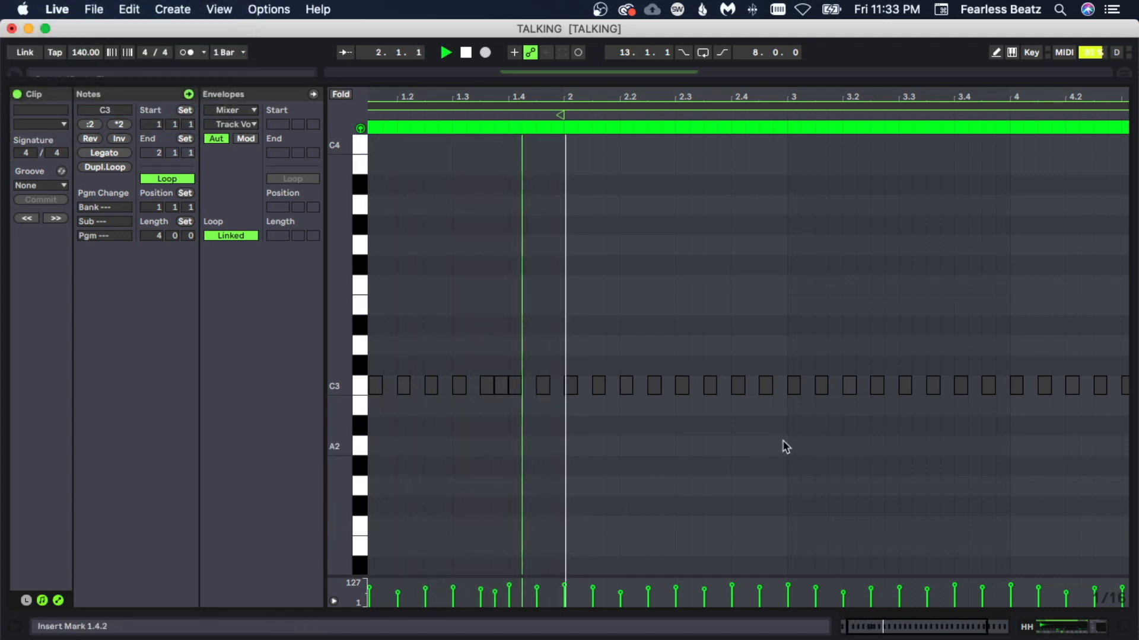
Replace the C3 hi-hat at 2.4.1 with a six-note 1/32-triplet roll pitched down to D2.
key(Up)
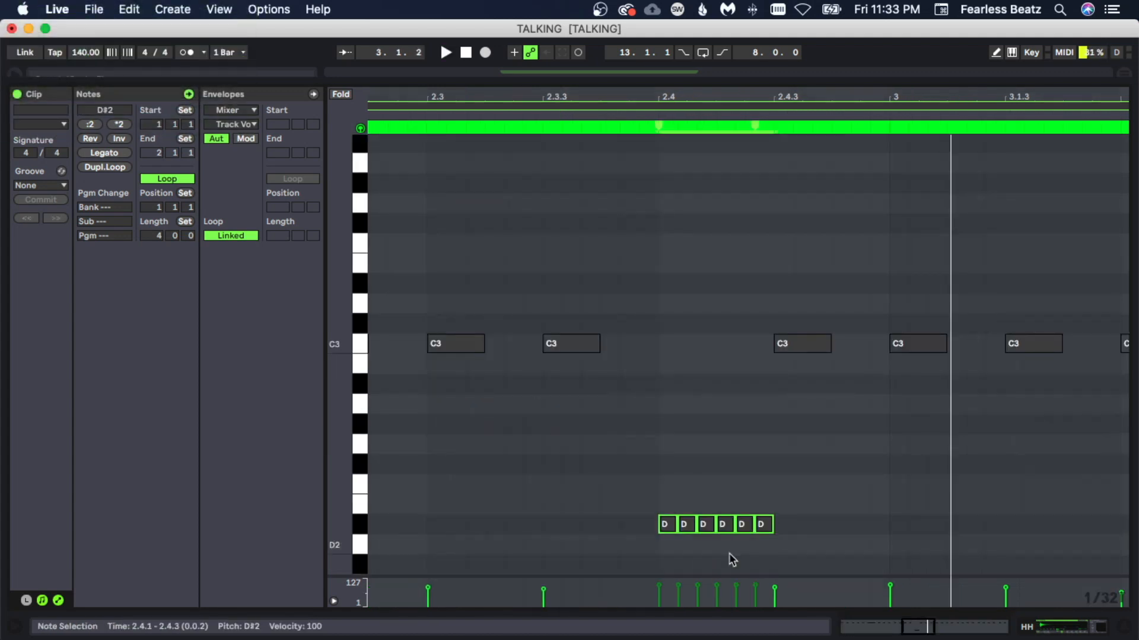
key(Down)
click(652, 483)
scroll(656, 470, down, 3)
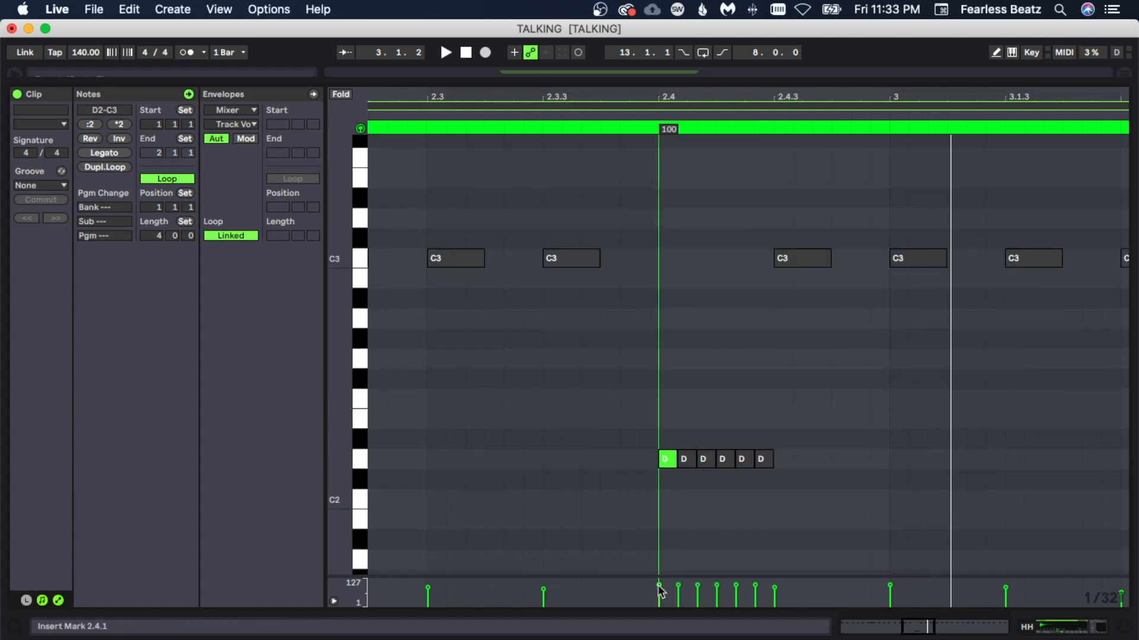
Taper the velocities of the D2 roll at 2.4.1 downward, with the fourth note at 59, and play the pattern.
drag(659, 588, 678, 587)
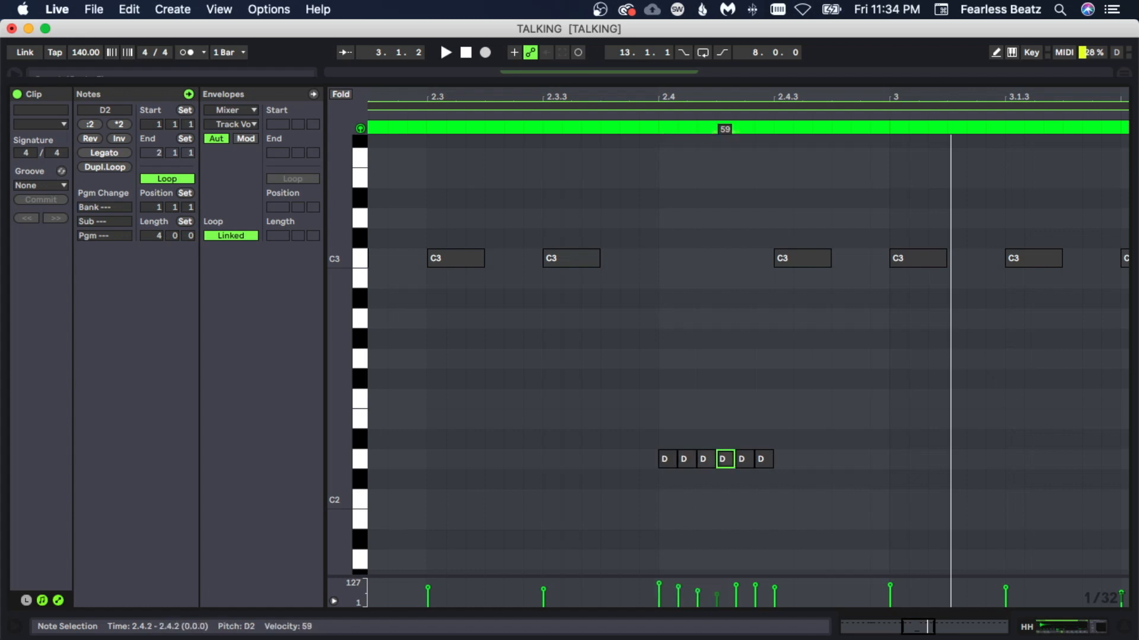
click(753, 327)
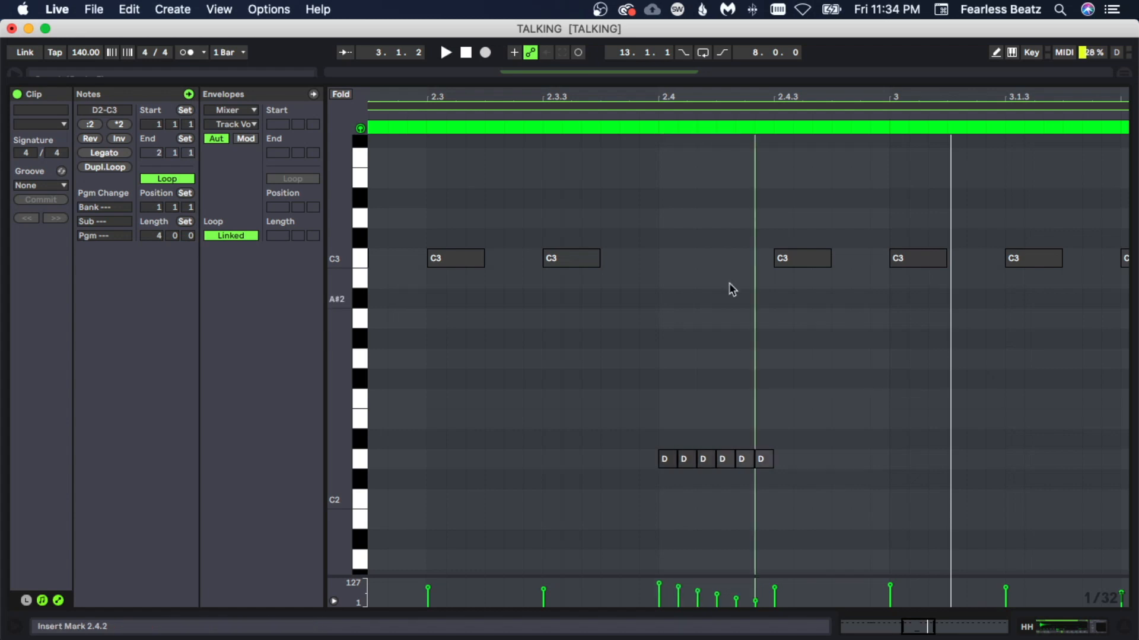
key(space)
mouse_move(697, 98)
mouse_down()
mouse_move(697, 86)
mouse_move(709, 96)
mouse_up()
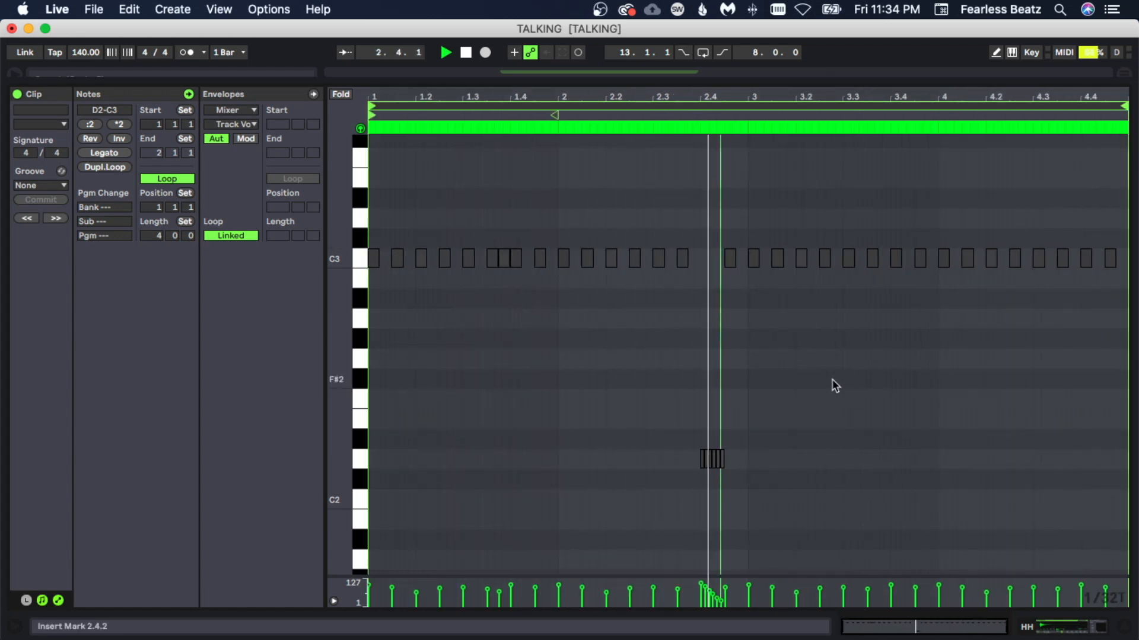
Replace the C3 at 4.2.3 with a fading D#2 roll, lower the C3 notes at 4.1.3 and 4.2.1 to D#2, and play the pattern.
click(761, 258)
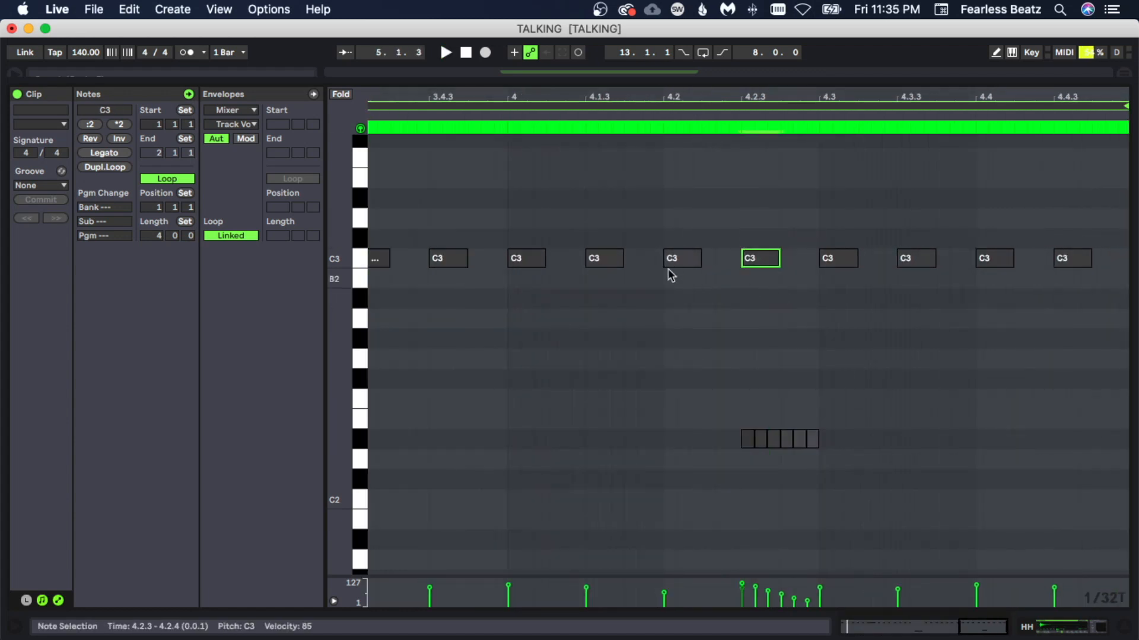
key(Delete)
drag(687, 310, 582, 254)
key(Down)
key(Down)
key(Down)
key(Down)
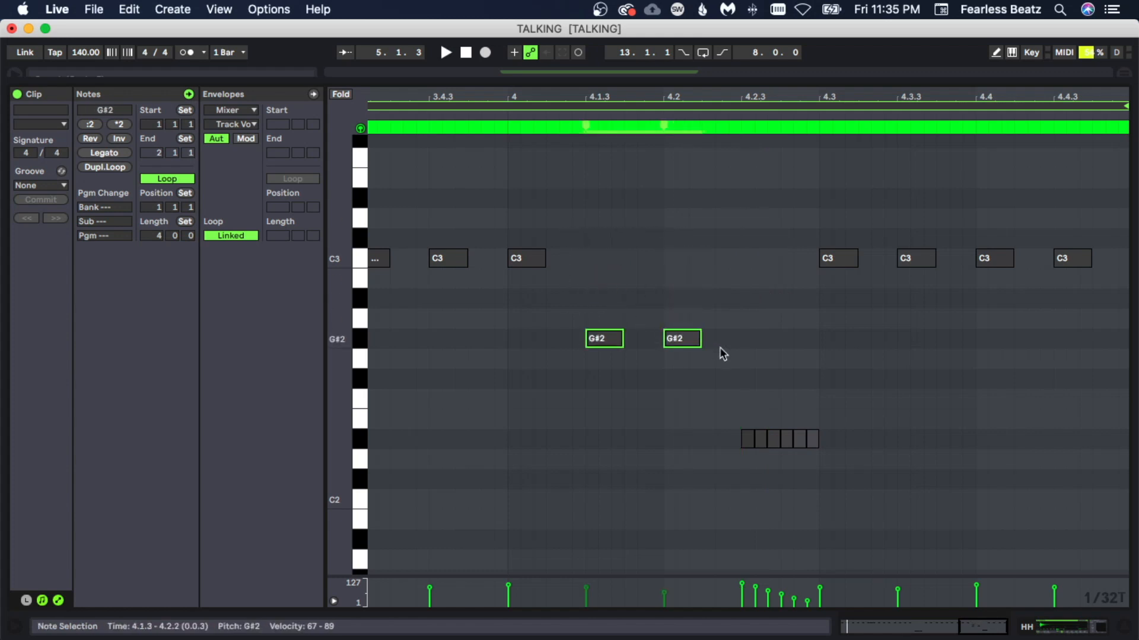
key(Down)
key(Down)
key(Down)
key(Down)
key(Down)
click(715, 200)
key(space)
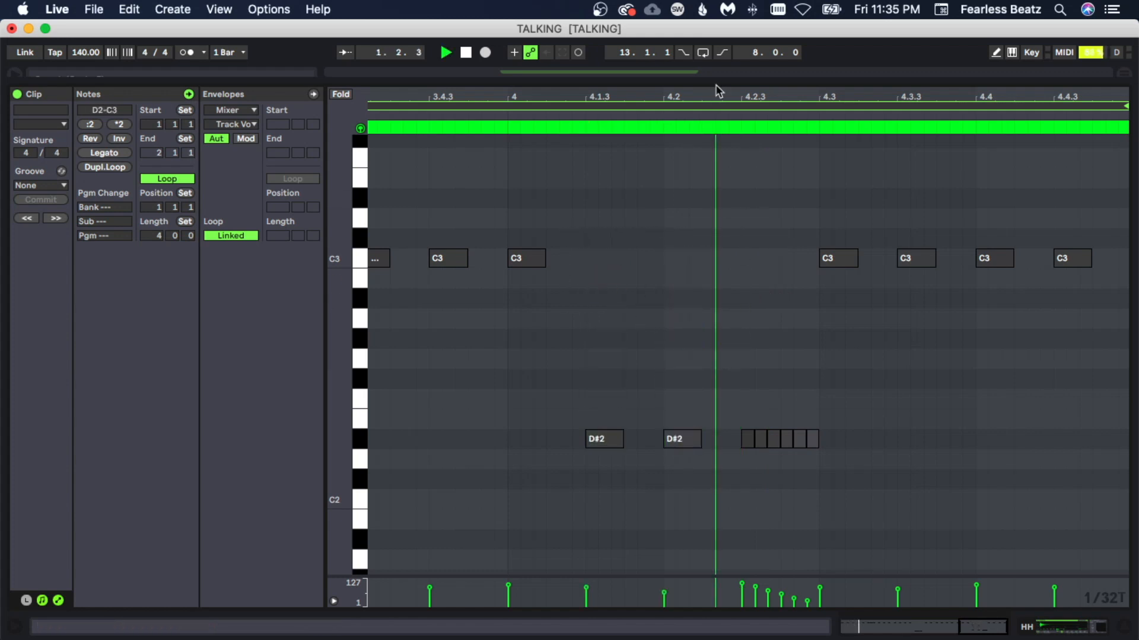
drag(711, 95, 999, 94)
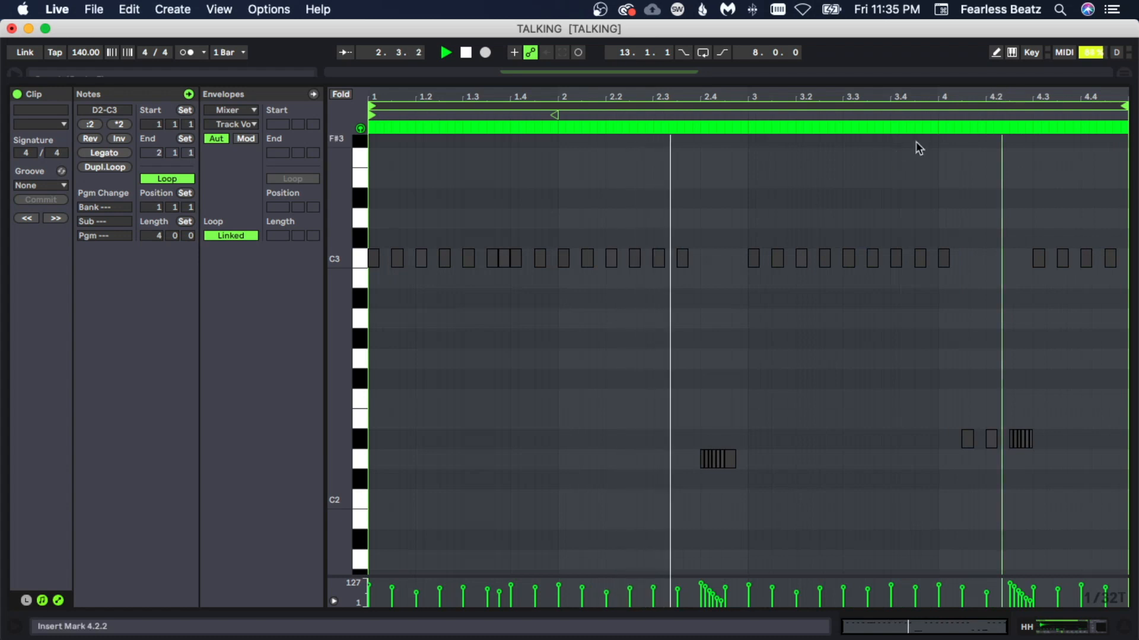
Give the hi-hat clip a six-note 1/16-triplet C3 roll at 2.2.1 with rising velocities and play it back.
drag(907, 95, 790, 118)
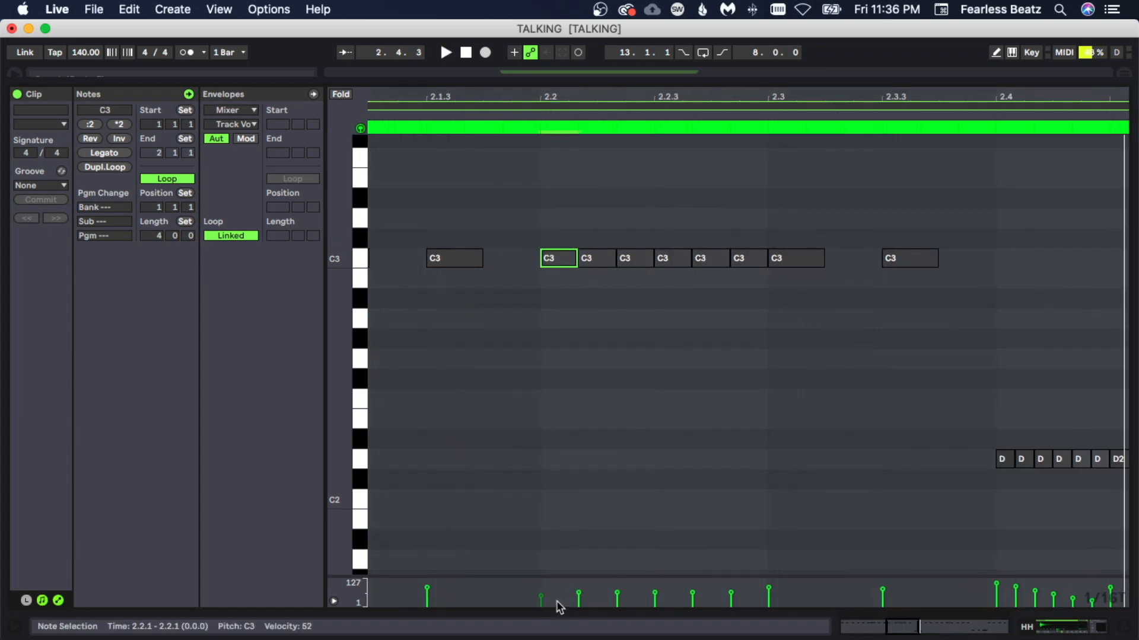
click(577, 594)
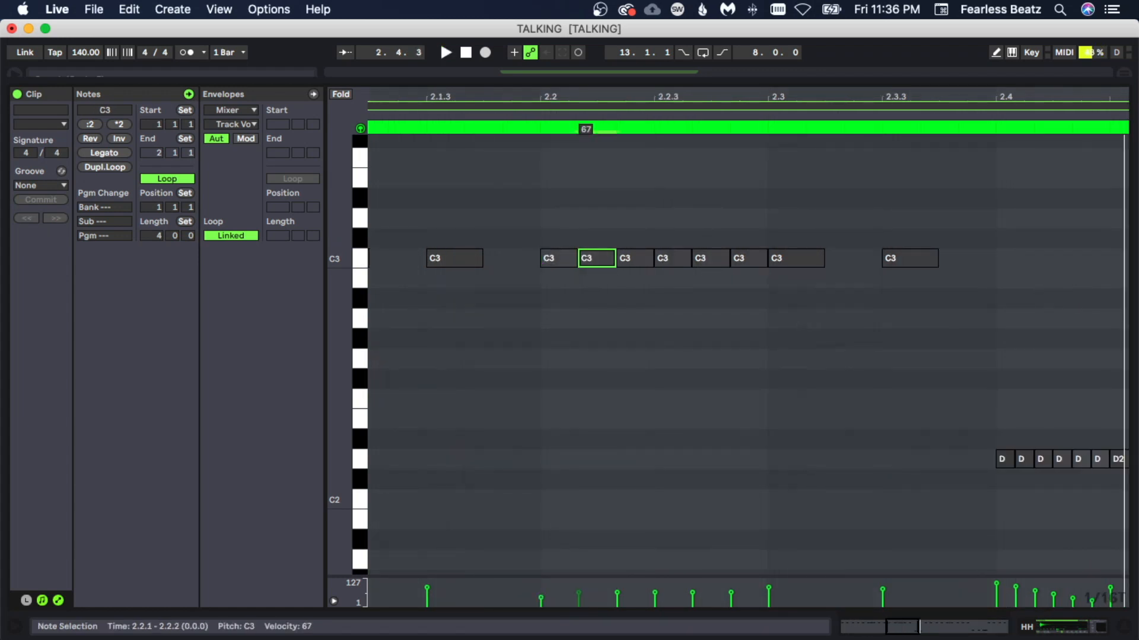
click(618, 594)
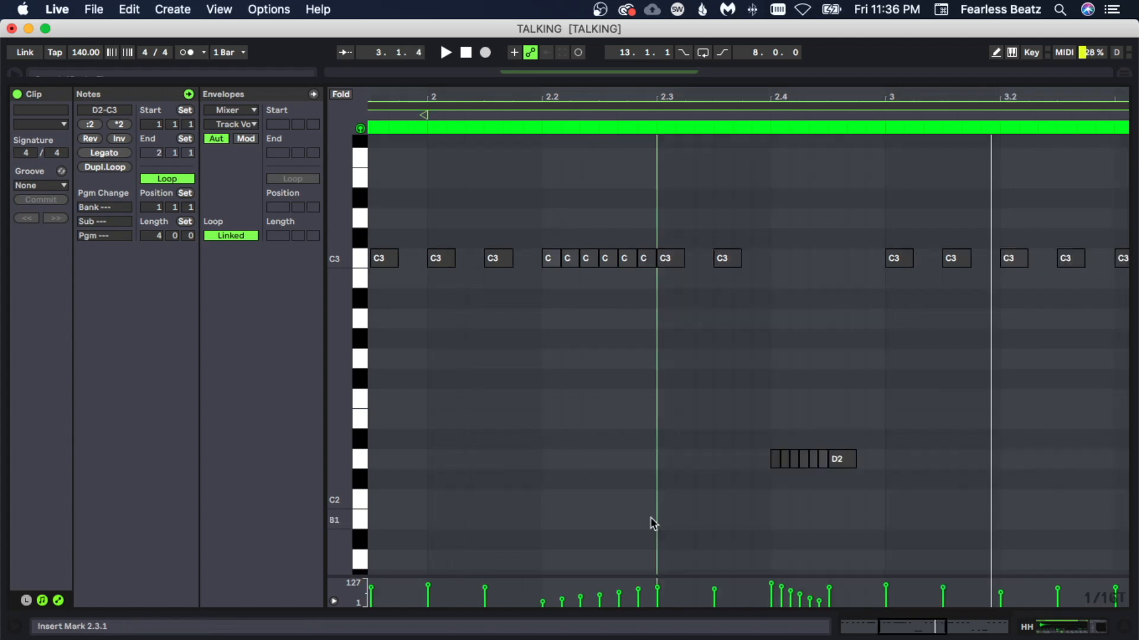
click(630, 438)
key(space)
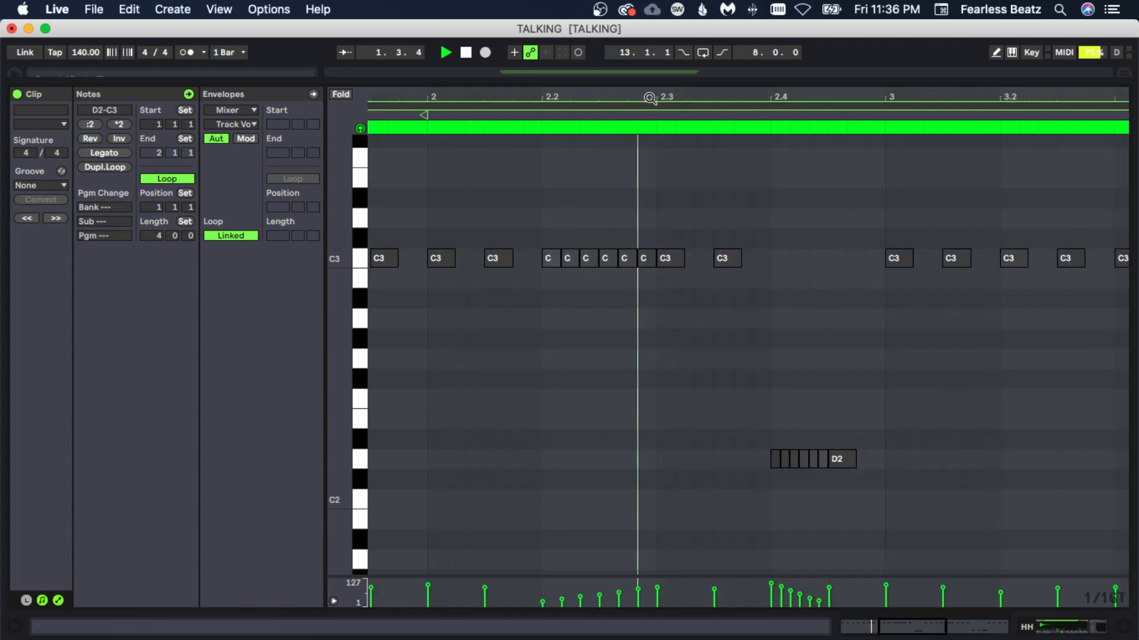
drag(645, 97, 649, 97)
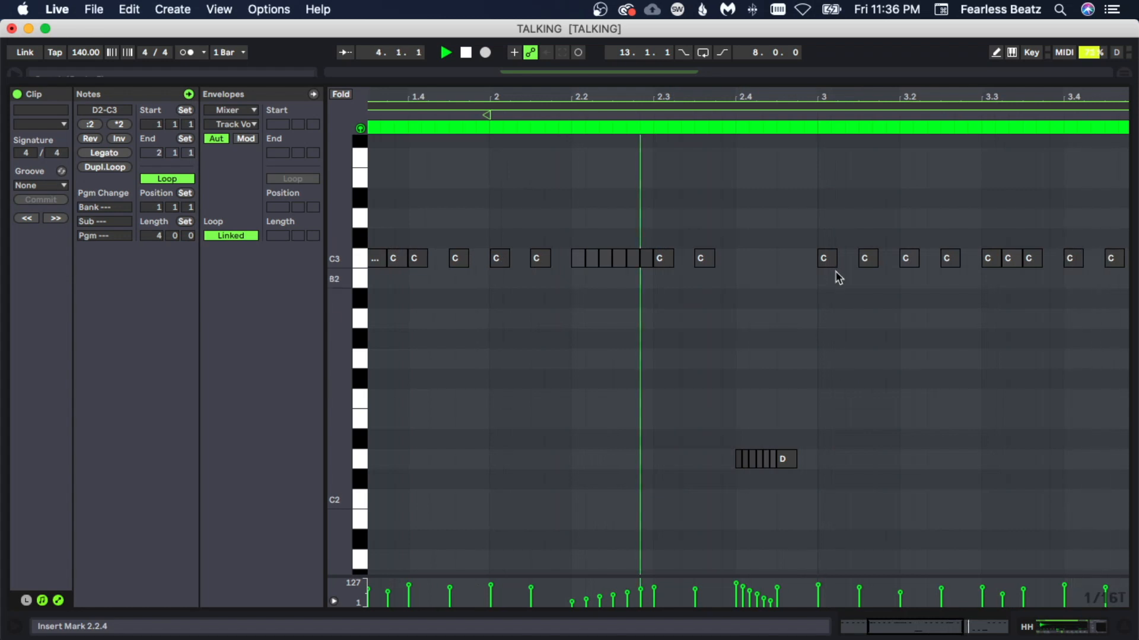
Copy the D2 note from 2.4.3 to 3.1.1 in place of the C3 there, and move the C3 at 3.1.3 down to D2.
click(788, 465)
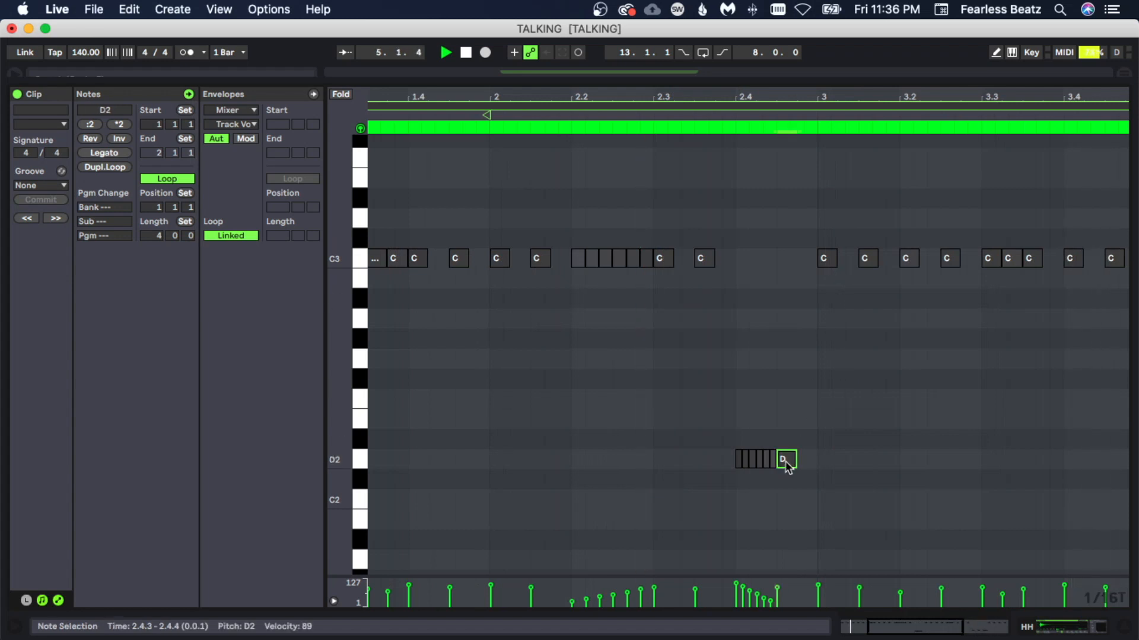
drag(786, 466, 828, 466)
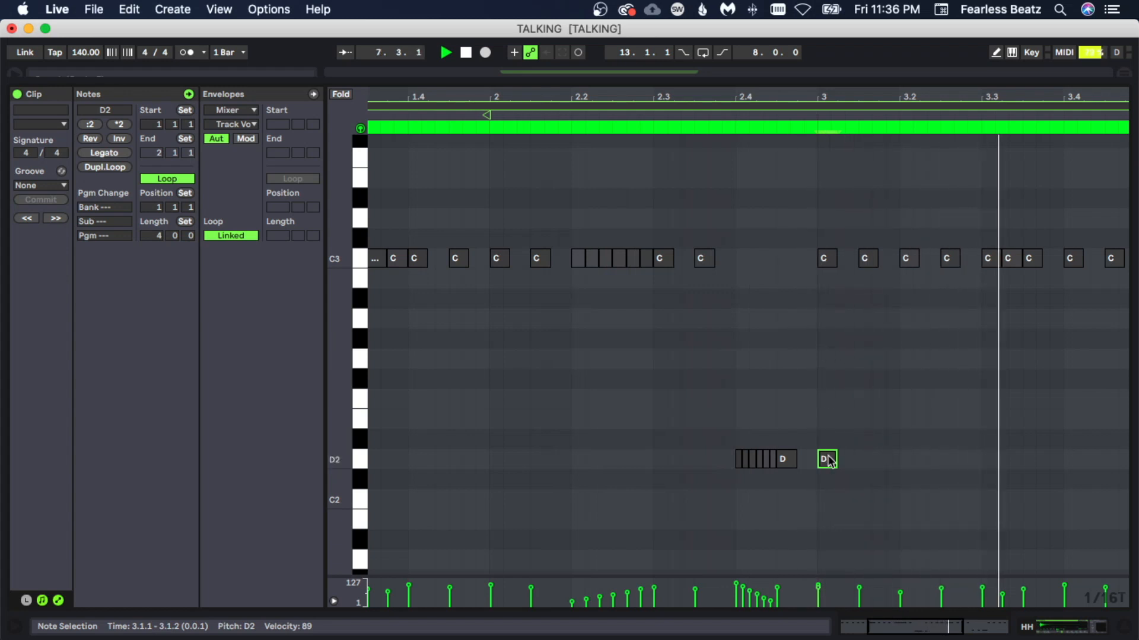
double_click(827, 260)
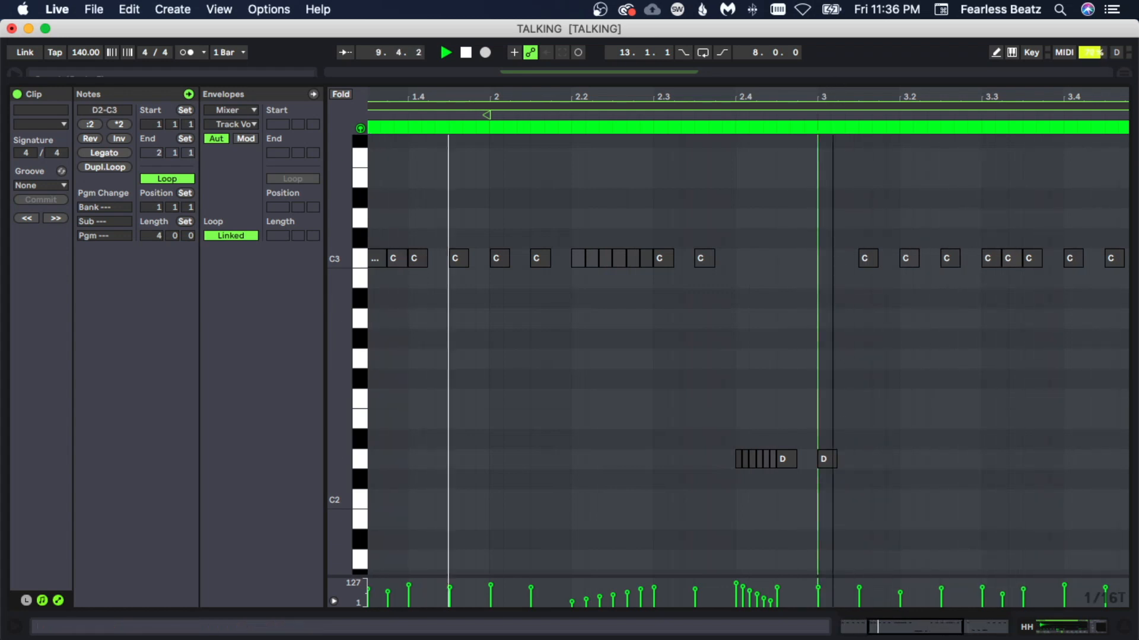
drag(867, 264, 869, 465)
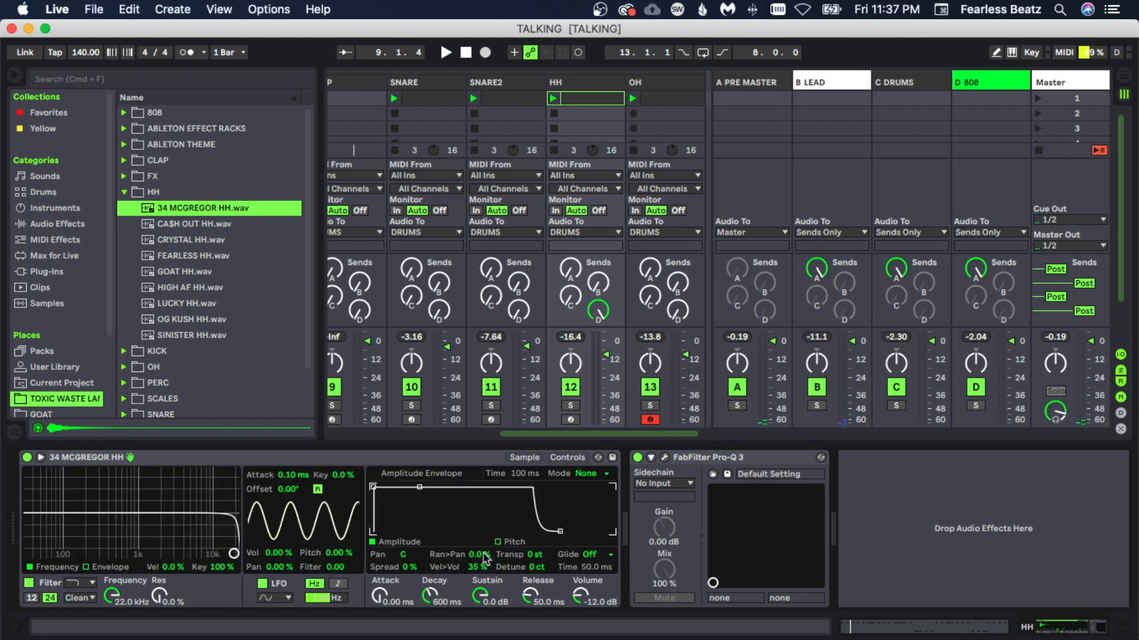
Set the HH sampler's random pan amount to 24% while the beat plays.
key(space)
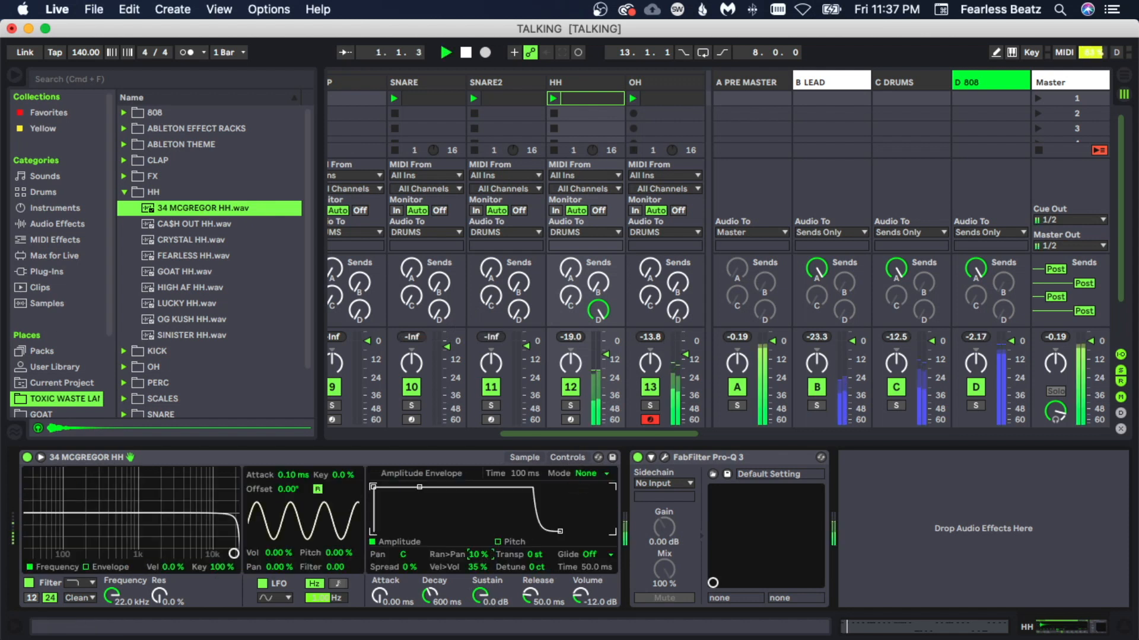
click(524, 458)
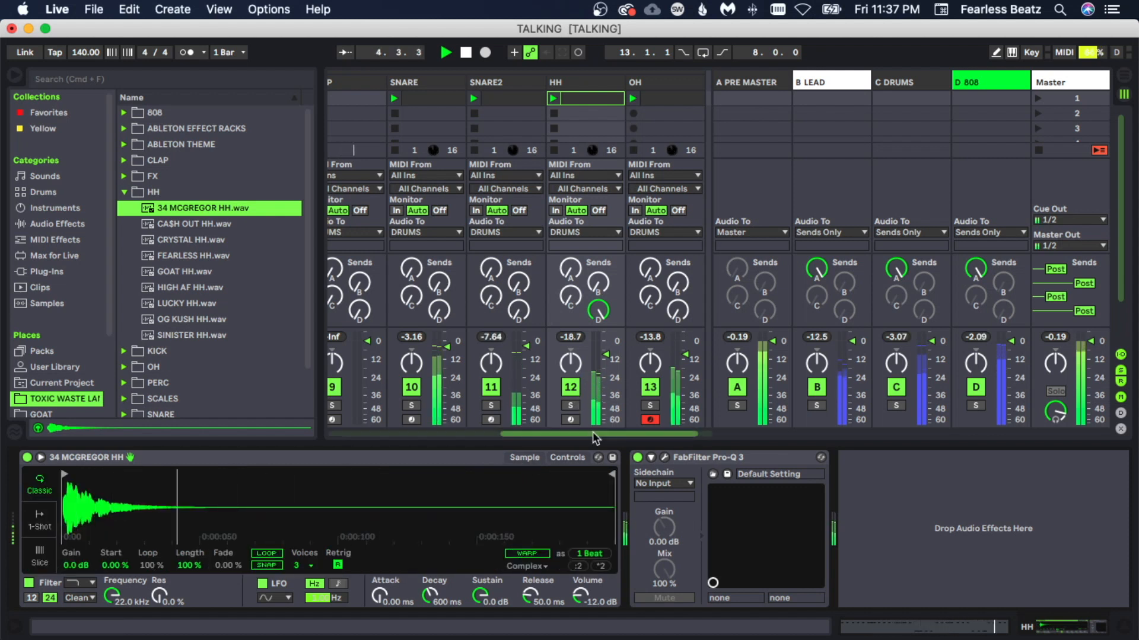
click(567, 457)
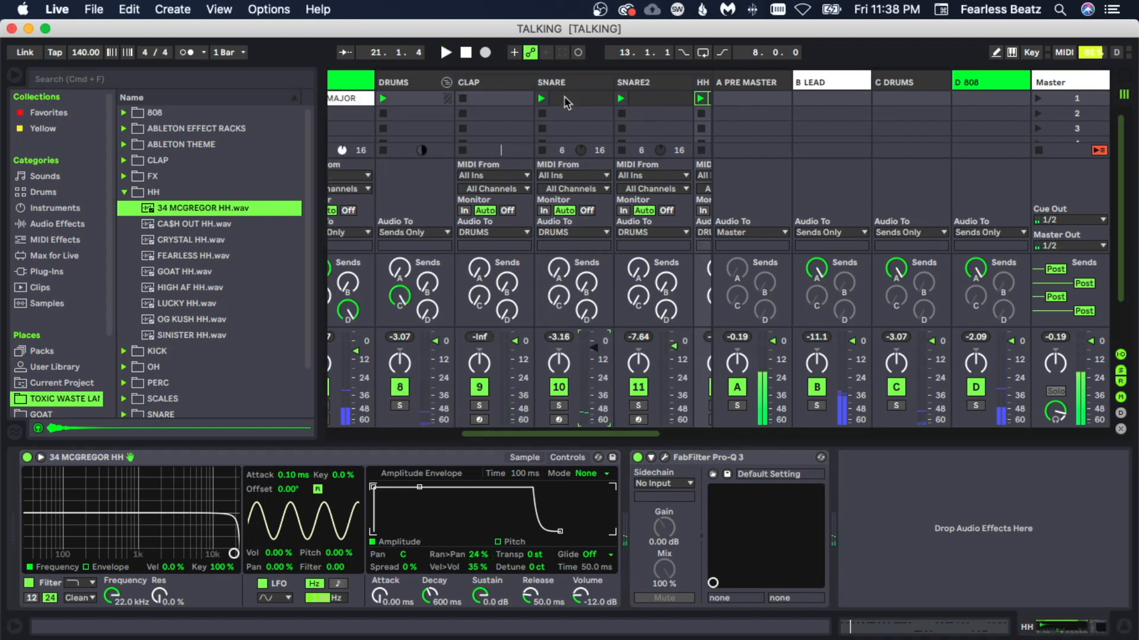
Copy the SNARE clip to the CLAP track with OFF WHITE CLAP.wav as its sample, and balance the clap and snare volumes.
click(564, 97)
click(505, 98)
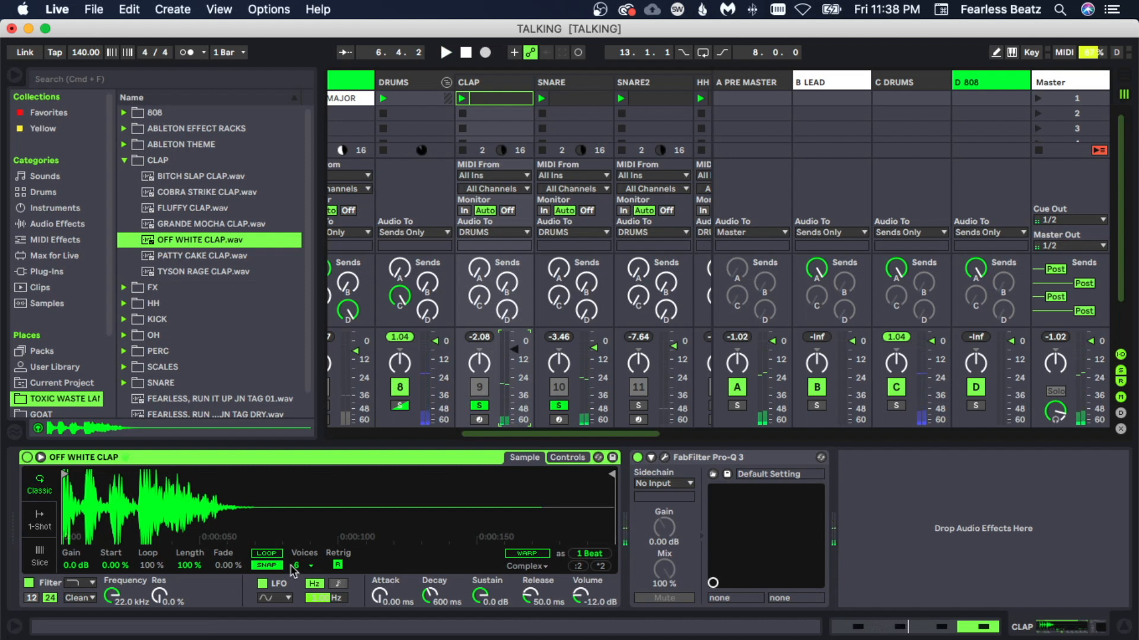
click(266, 566)
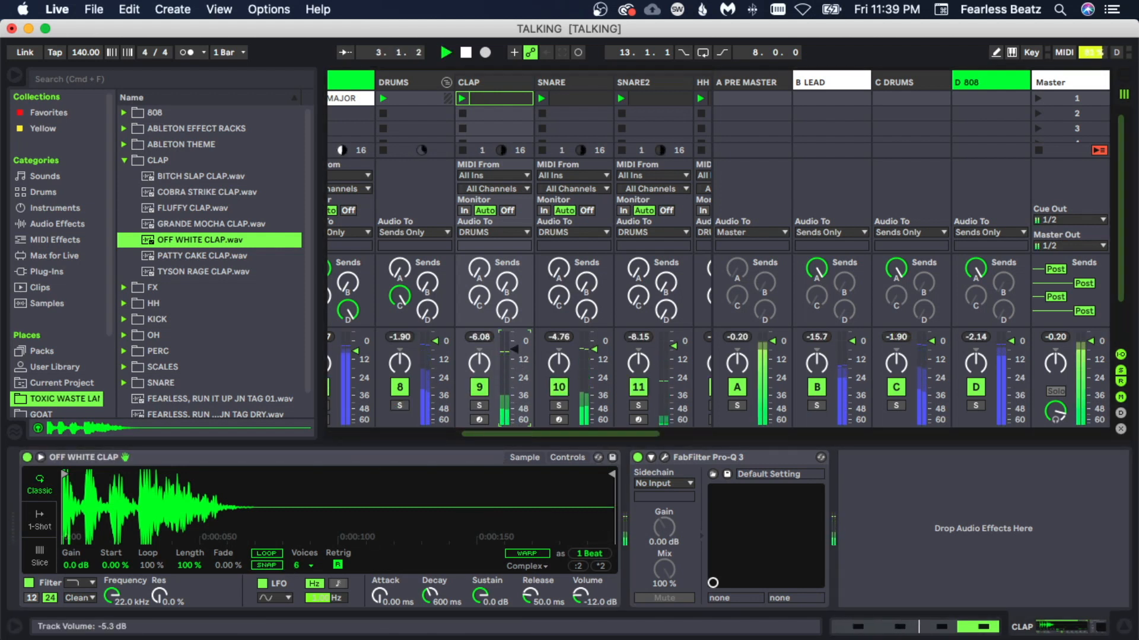
drag(594, 350, 594, 351)
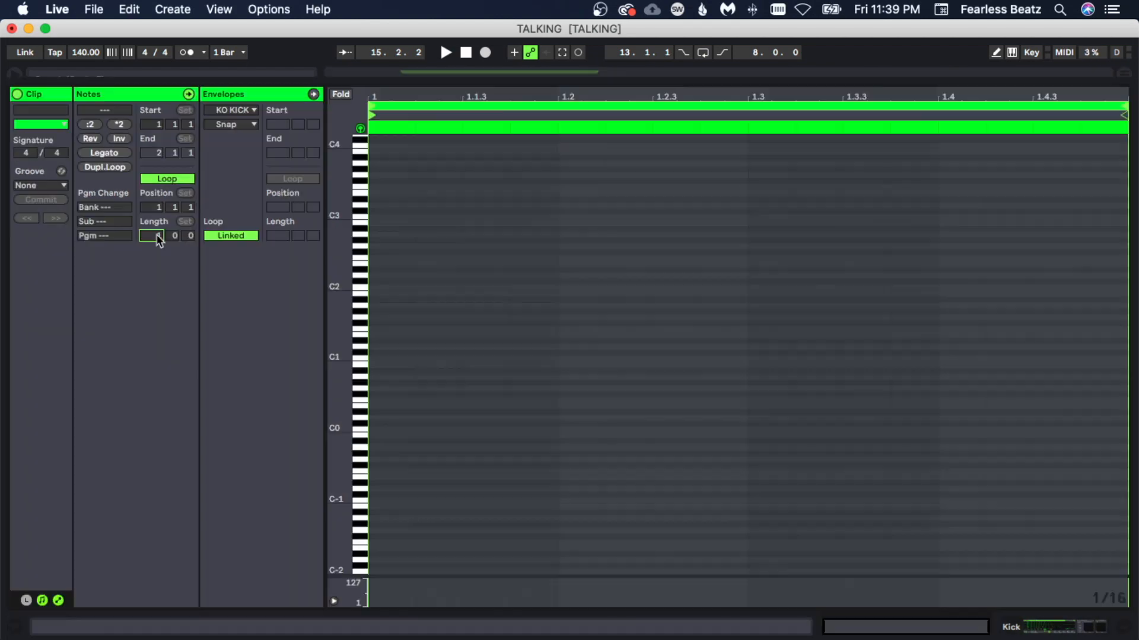
Place C3 kick notes on the 808's rhythm in the four-bar Kick clip and lengthen all of them.
drag(341, 366, 385, 365)
scroll(530, 378, up, 5)
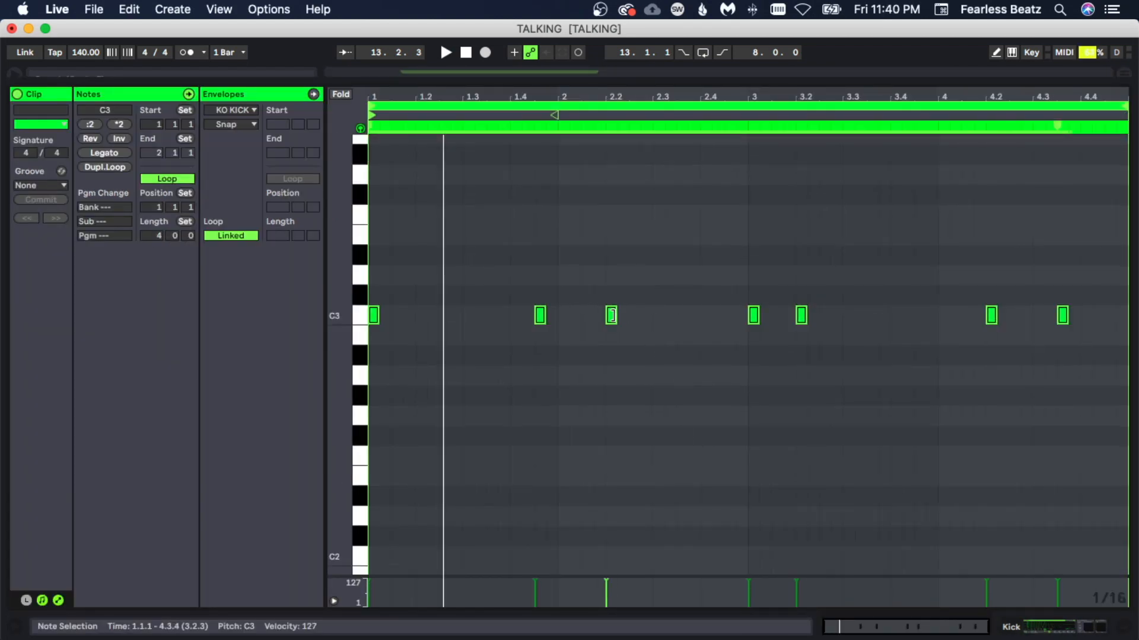
drag(612, 315, 669, 376)
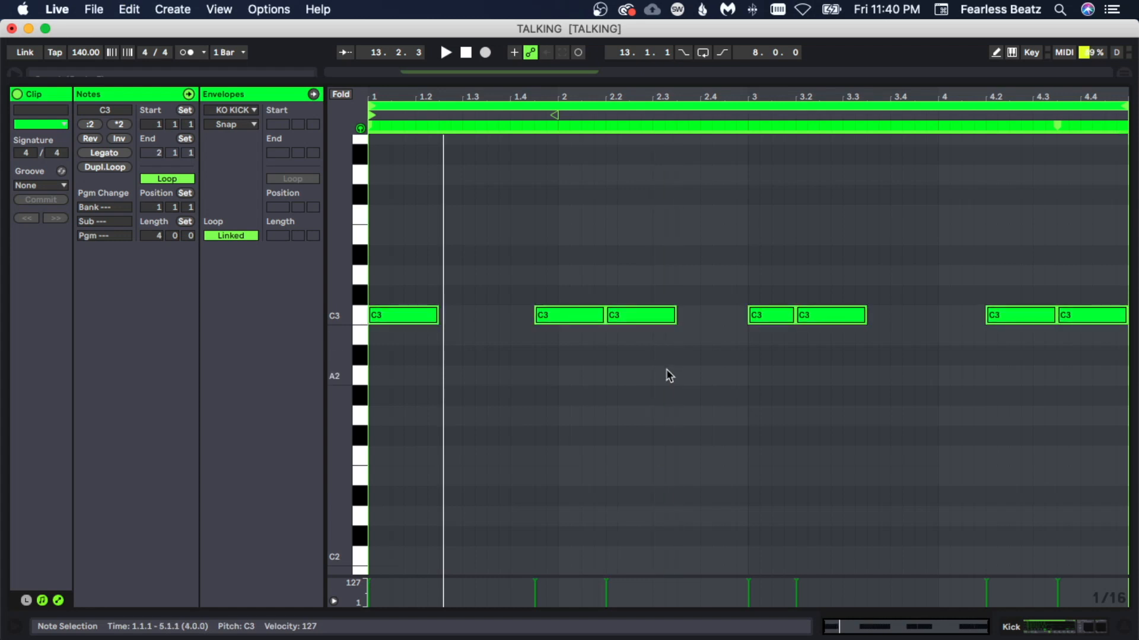
click(666, 371)
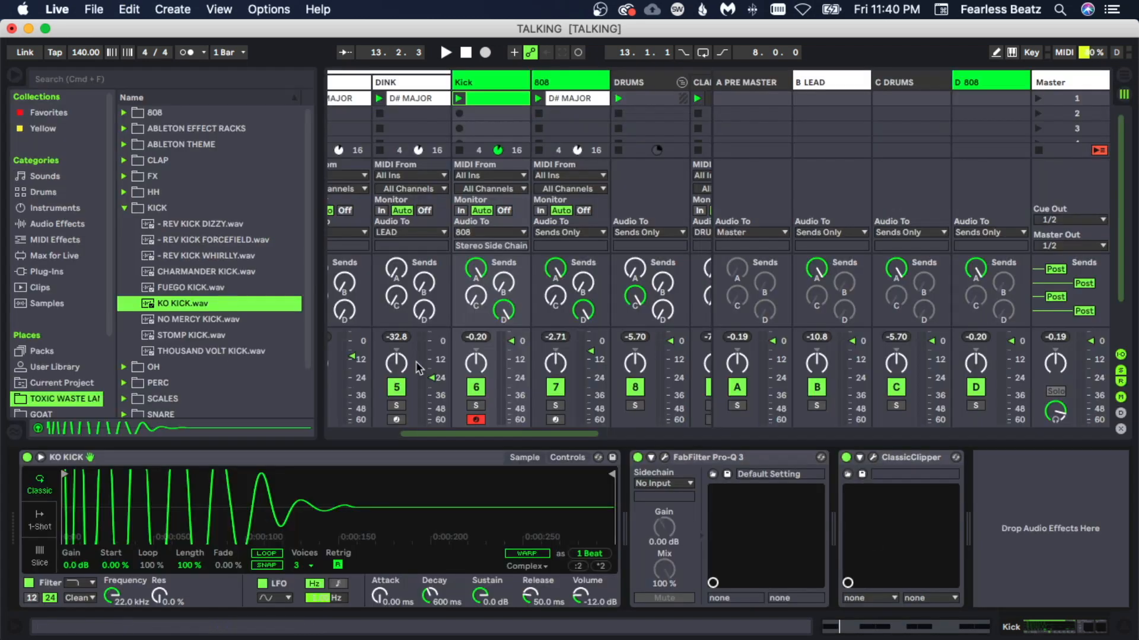
Lower the Kick track volume to -5.0 dB while listening to the beat, and save the project.
drag(511, 341, 512, 351)
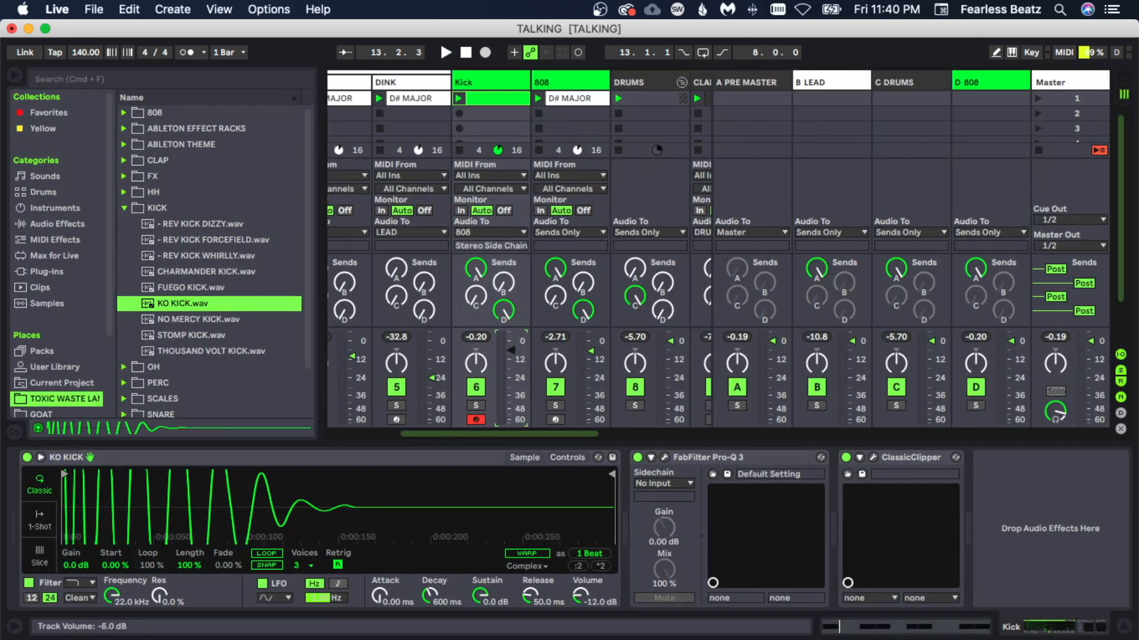
key(space)
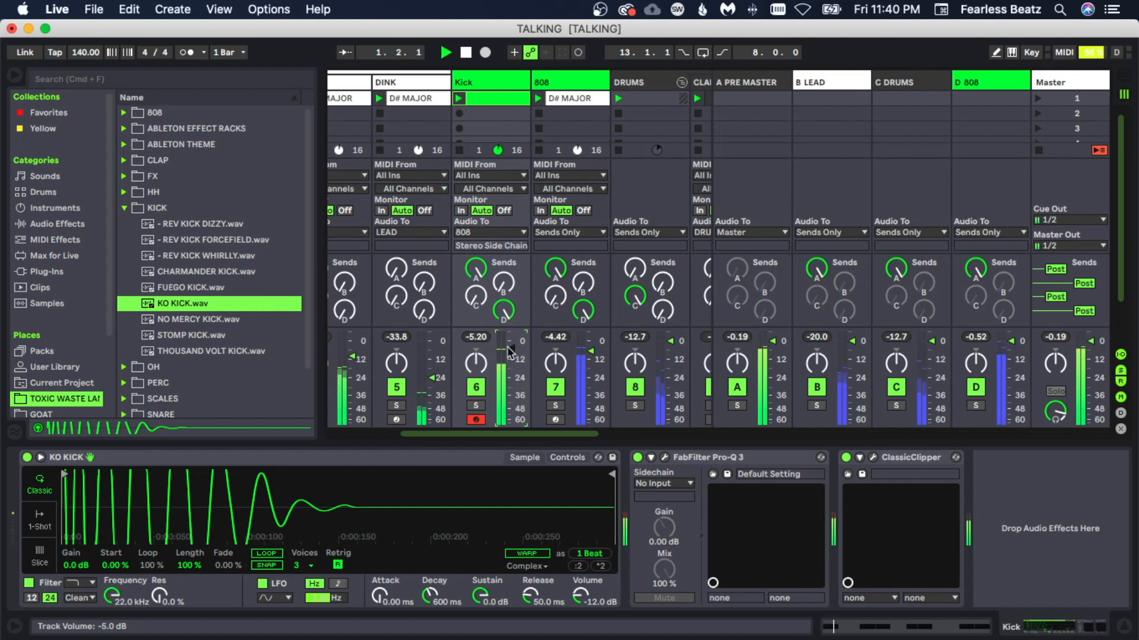
key(super+s)
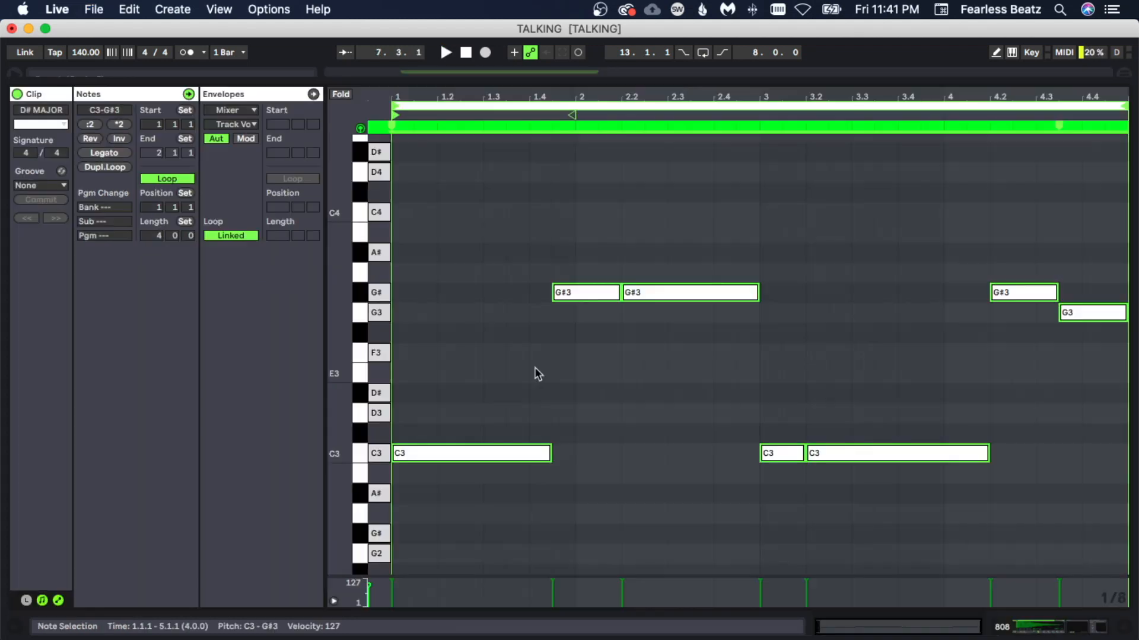
Transpose all notes of the 808 clip up an octave and paste them into the Kick clip above its C3 notes.
scroll(534, 369, down, 3)
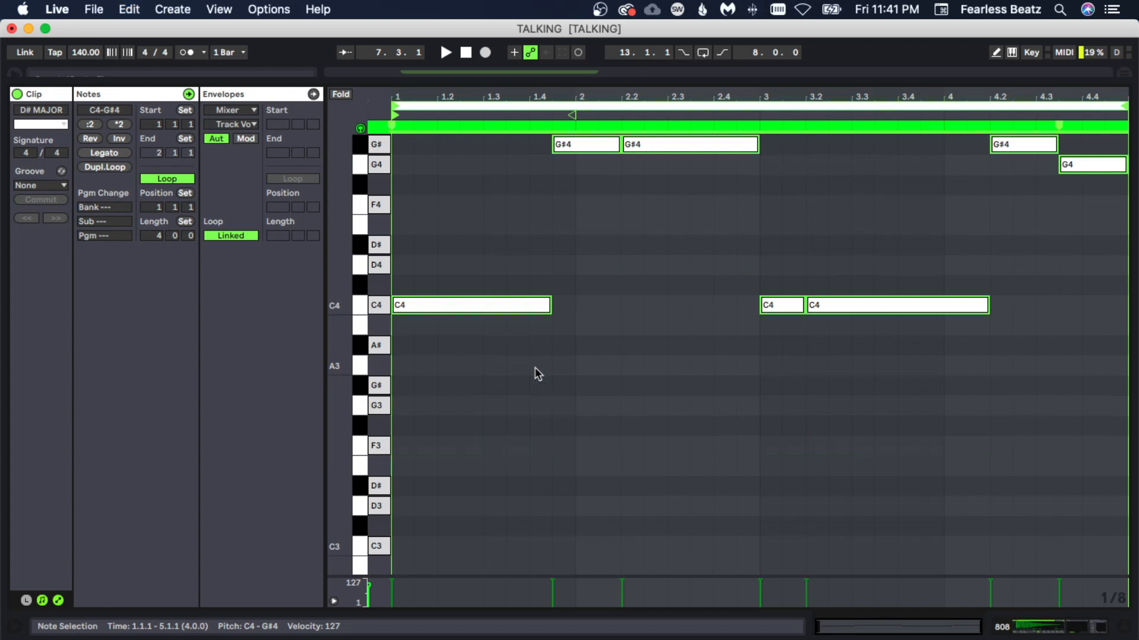
scroll(534, 367, up, 5)
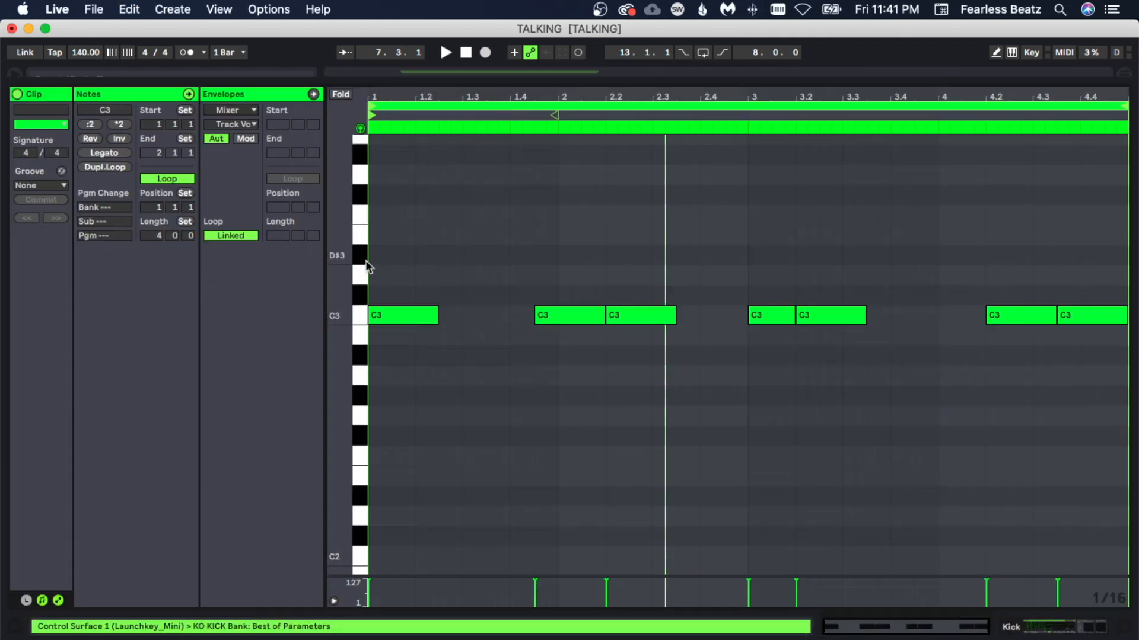
key(super+v)
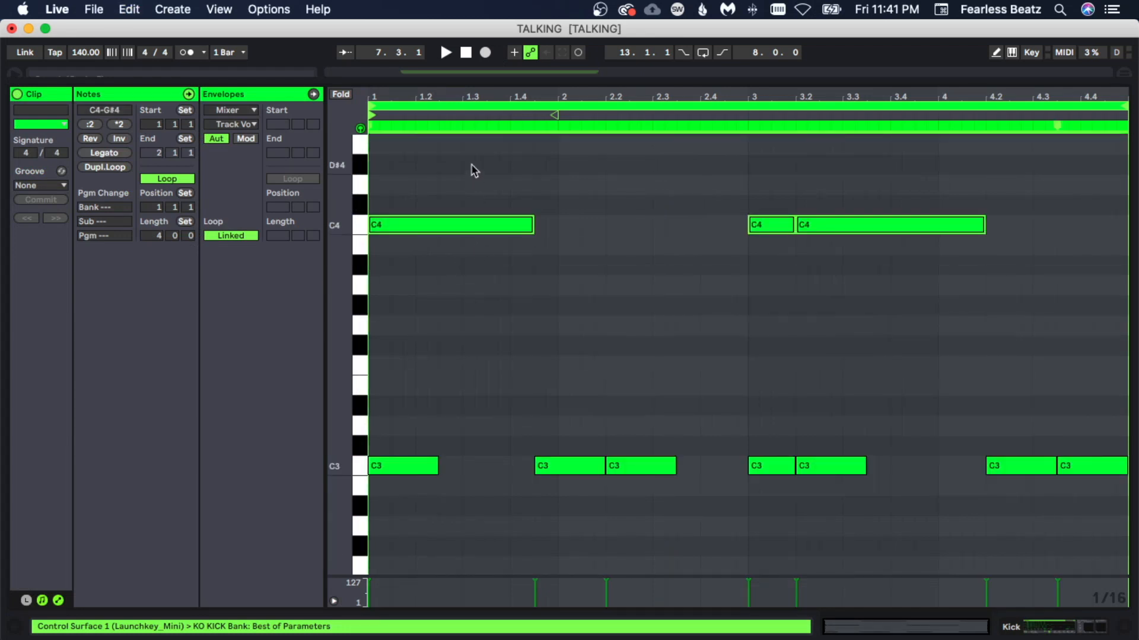
drag(479, 92, 478, 94)
scroll(508, 269, up, 6)
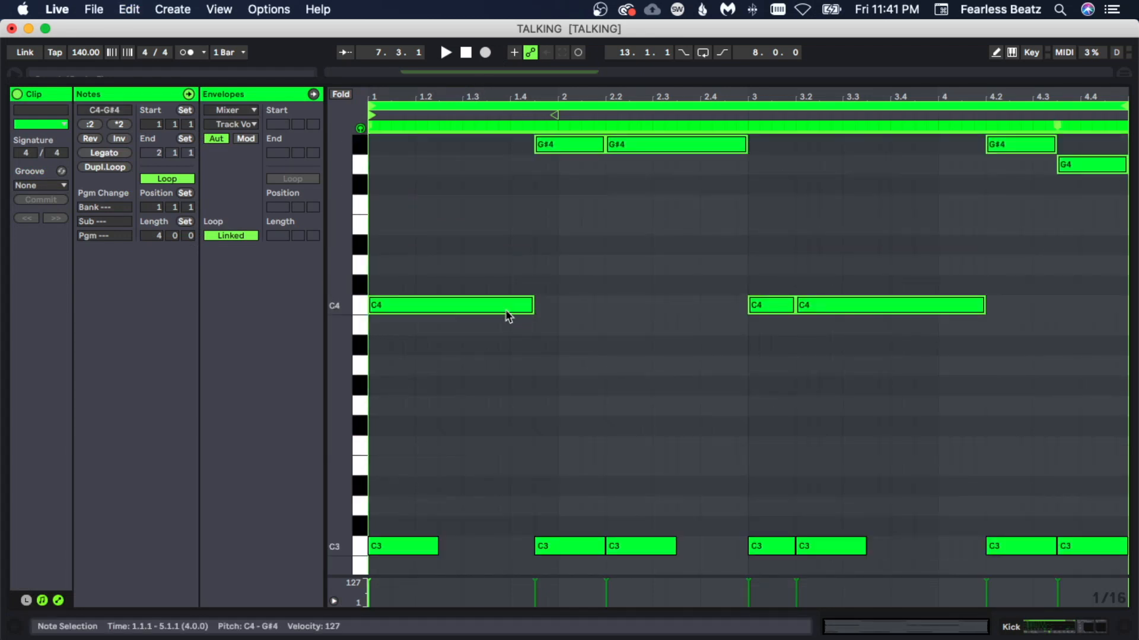
Transpose the second and third C3 notes of the Kick clip to G#2.
scroll(499, 308, down, 4)
drag(535, 502, 665, 567)
key(Up)
key(Up)
key(Up)
key(Up)
key(Up)
key(Up)
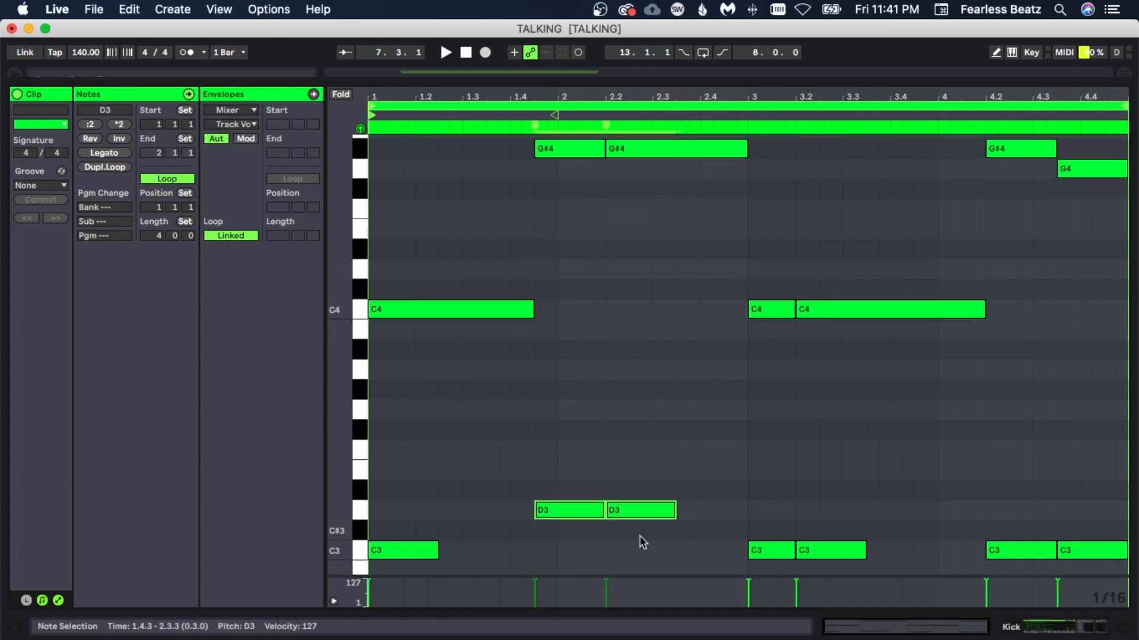
key(Up)
key(Up)
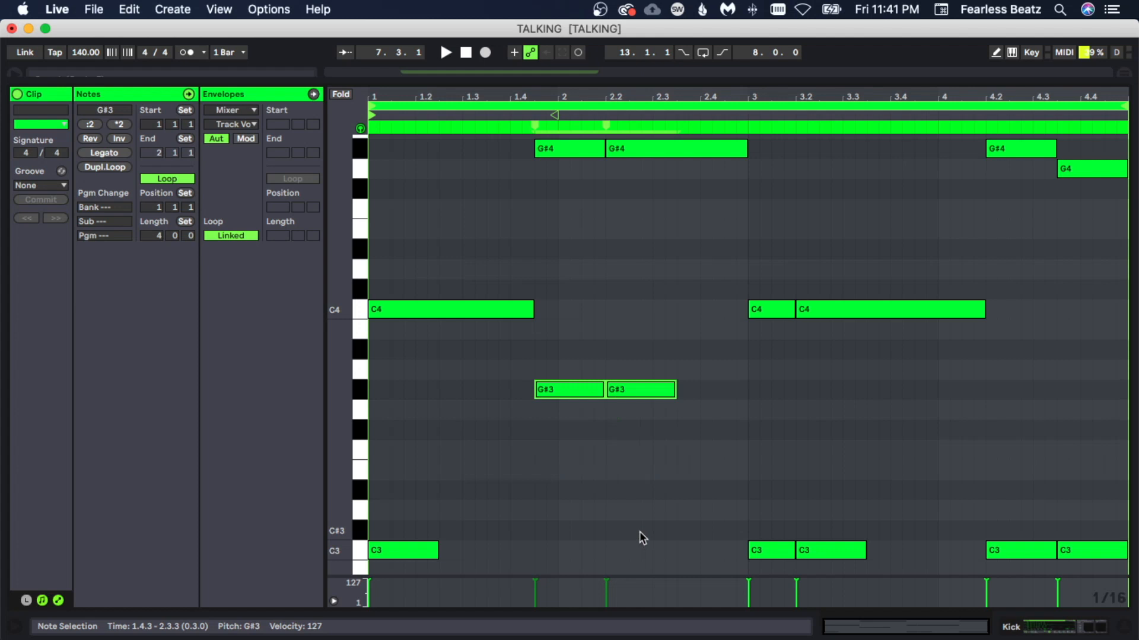
key(shift+Down)
scroll(729, 436, down, 3)
scroll(929, 377, up, 5)
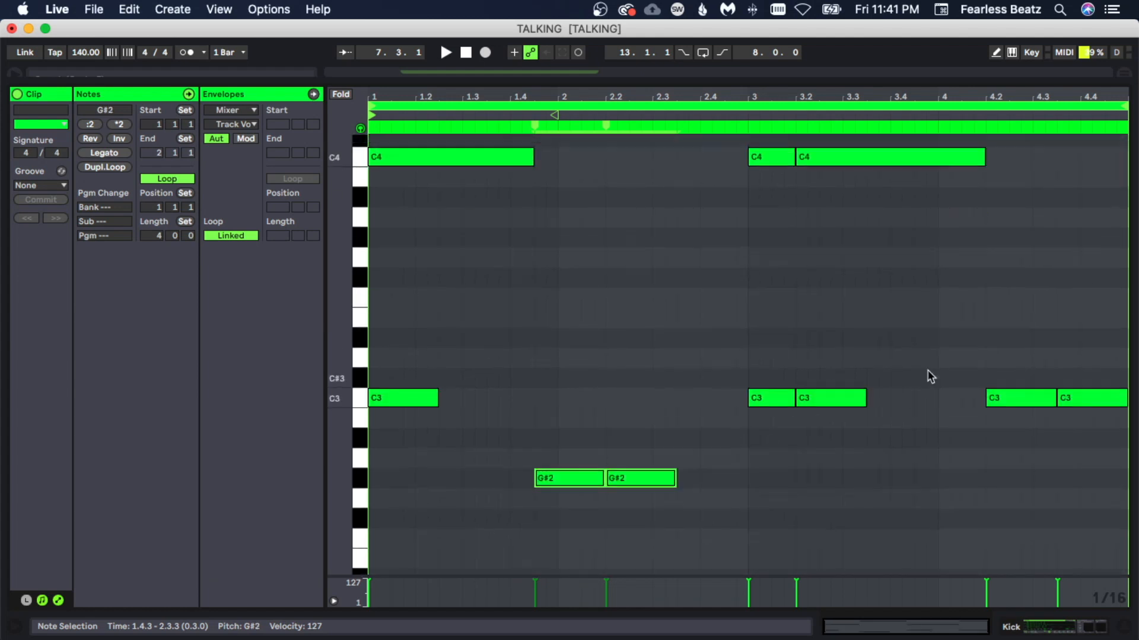
Transpose the last two C3 notes of the Kick clip to G#2 and G2 respectively.
scroll(1002, 264, down, 9)
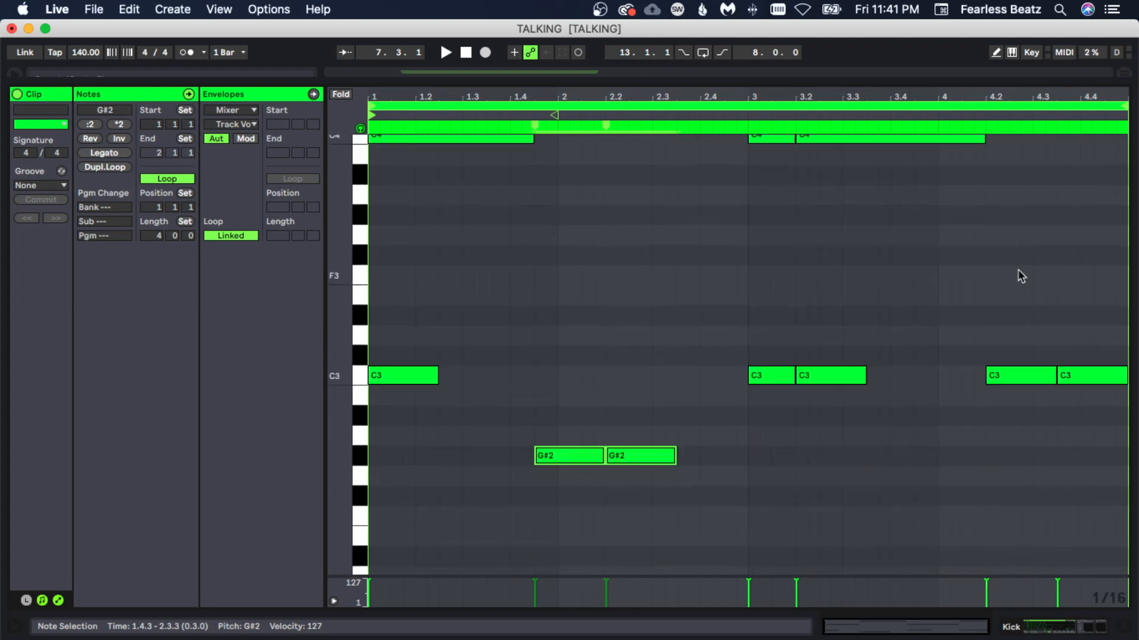
drag(1004, 283, 1126, 184)
key(Down)
key(Down)
key(Down)
key(Down)
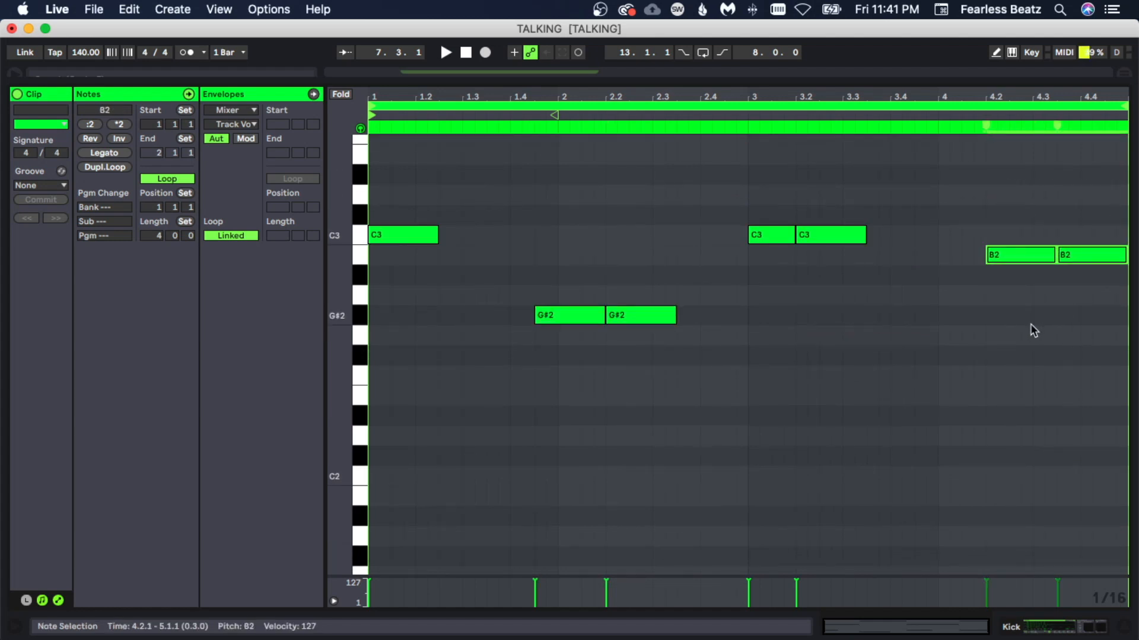
click(1083, 288)
drag(1087, 308, 1087, 327)
click(1025, 332)
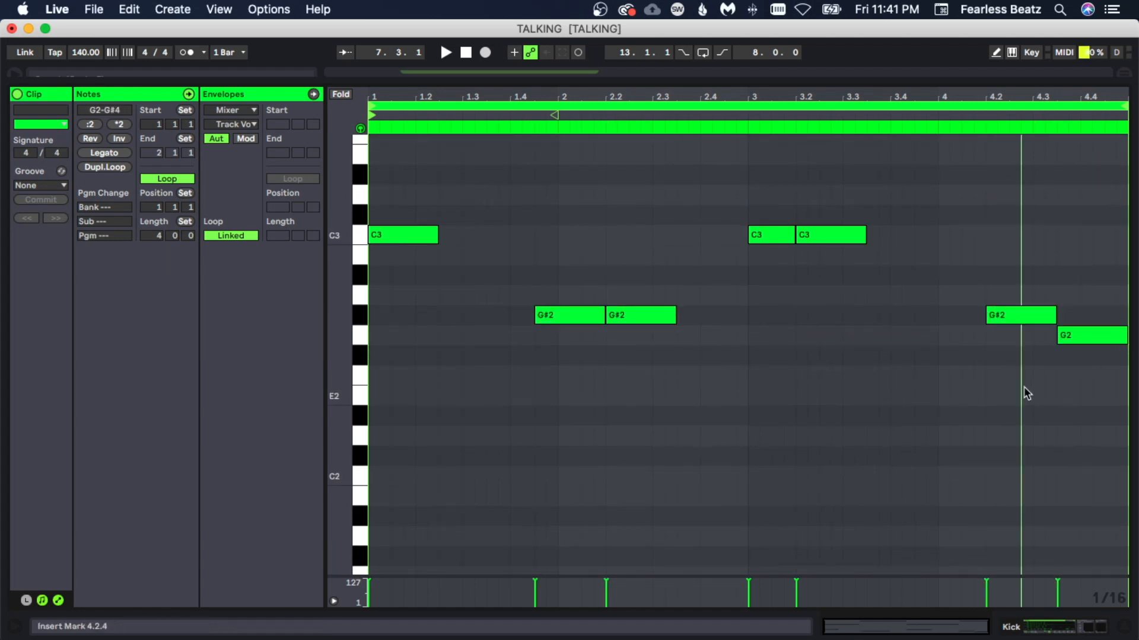
Delete the pasted 808 guide notes at C4, G4 and G#4 from the Kick clip.
scroll(926, 178, up, 7)
scroll(899, 242, down, 5)
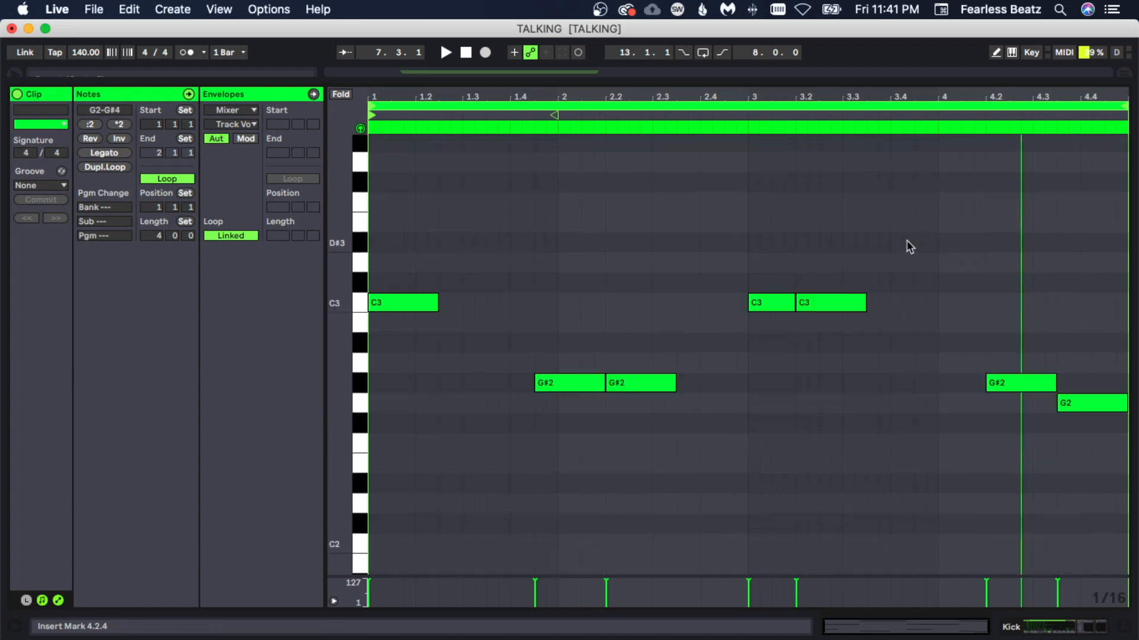
scroll(907, 246, up, 7)
click(463, 199)
drag(466, 204, 1127, 534)
key(Delete)
scroll(799, 392, down, 8)
Play the beat and examine the 808's spectrum in FabFilter Pro-Q 3.
key(space)
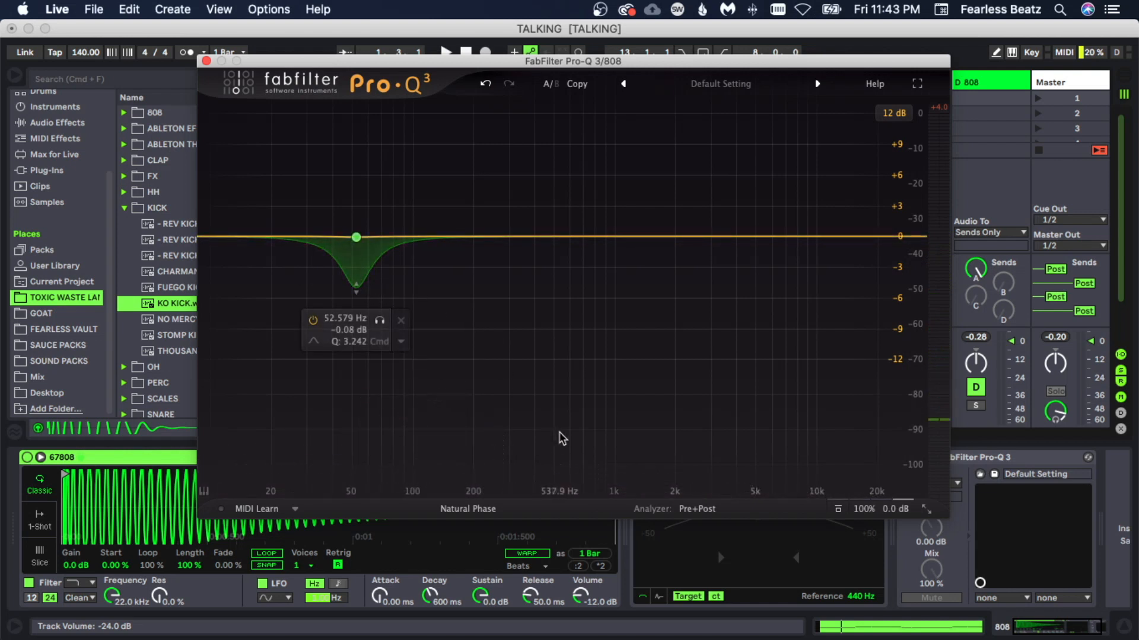
key(space)
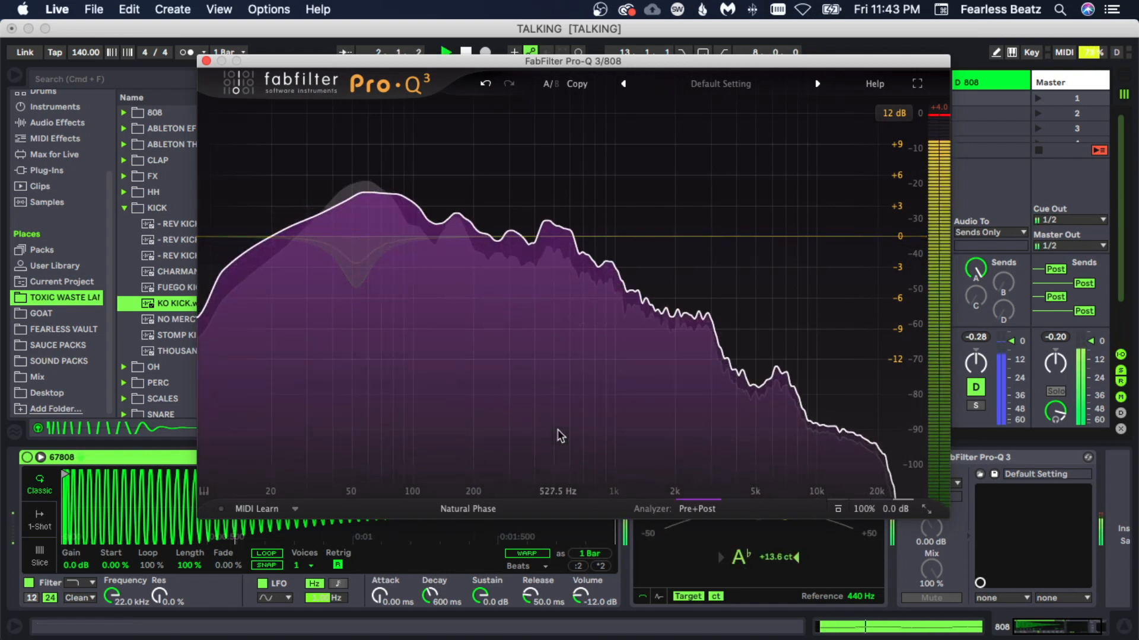
key(space)
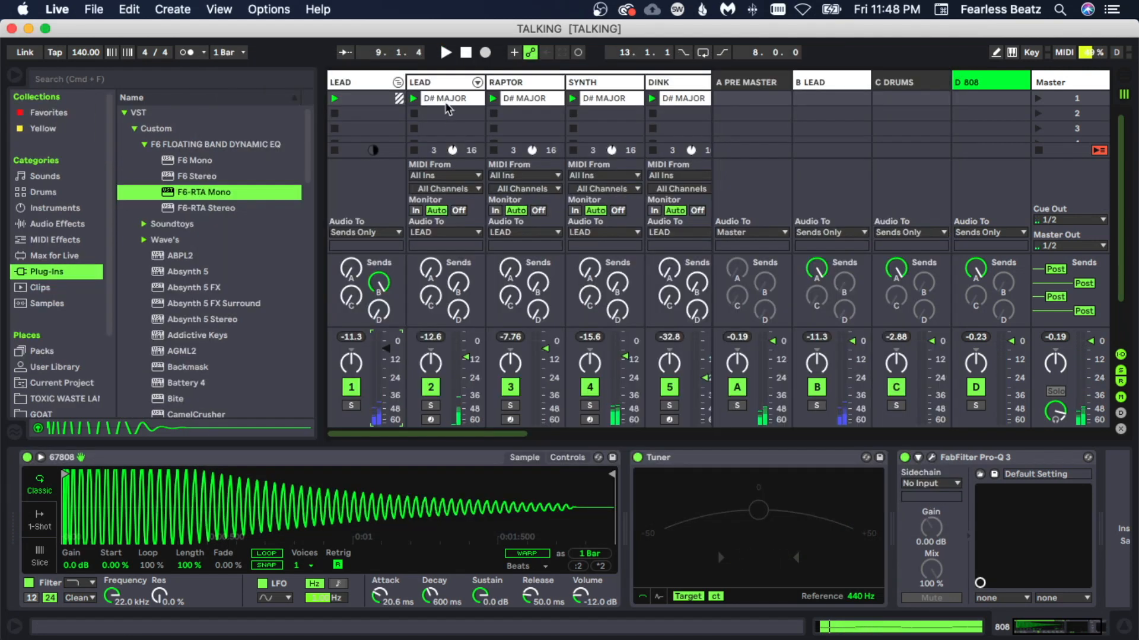
In the Arrangement, duplicate the eight-bar section of all tracks until it reaches bar 49.
key(Tab)
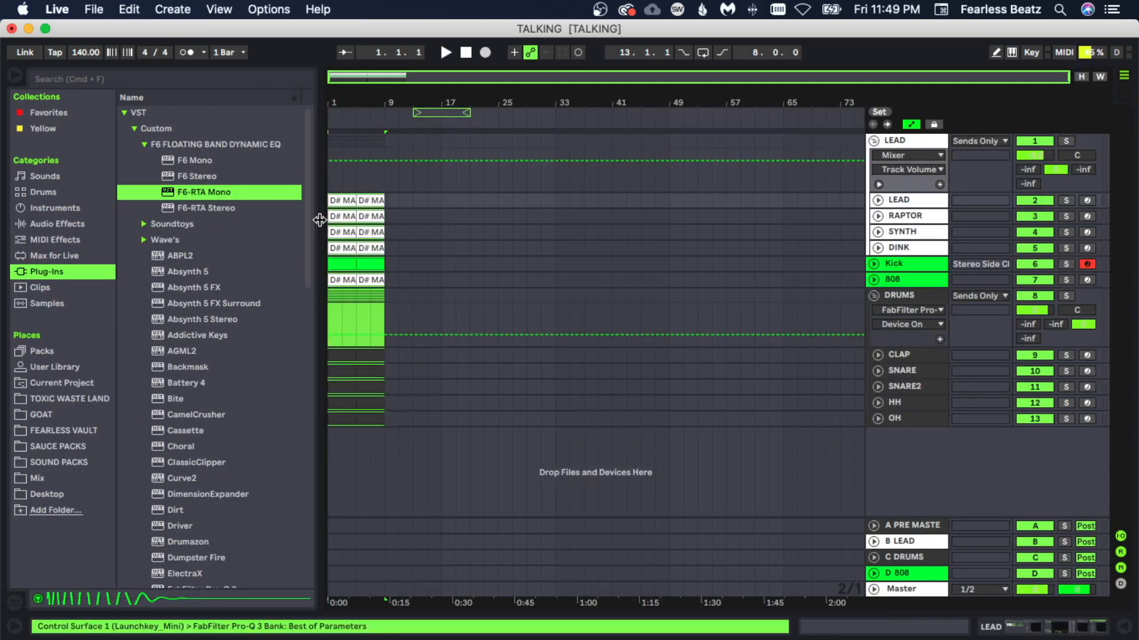
key(super+d)
key(super+d)
key(super+d)
key(super+d)
Remove the Kick, 808 and drum clips from the first eight bars of the arrangement.
click(613, 419)
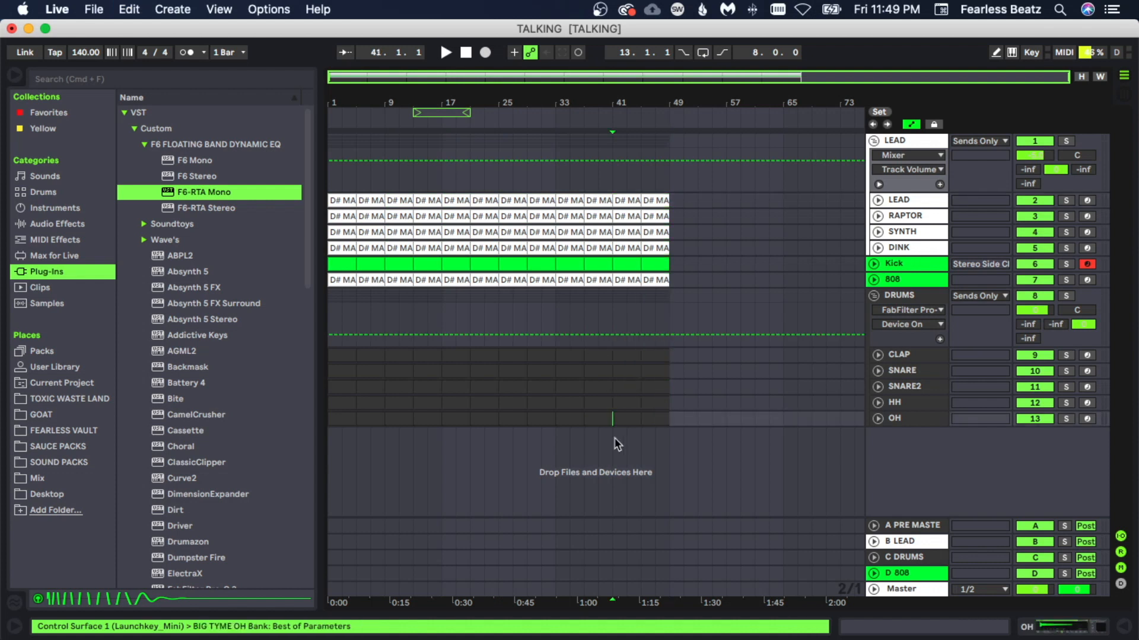
drag(383, 428, 324, 272)
key(Delete)
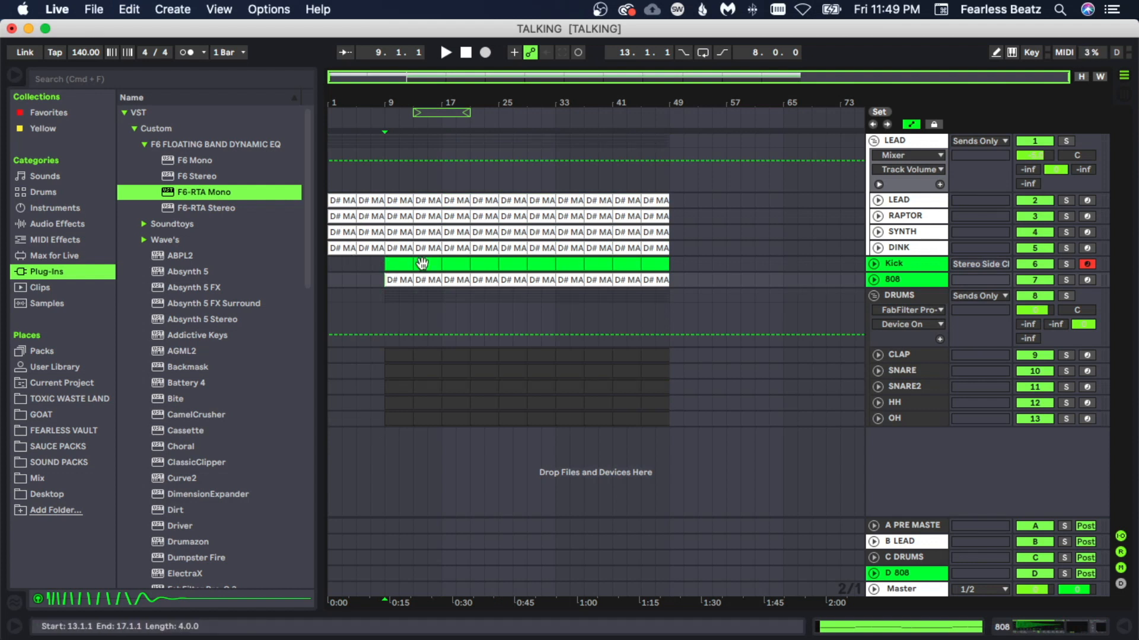
Delete the DINK clips between bars 9 and 33.
click(404, 249)
key(Delete)
click(423, 248)
key(Delete)
click(457, 249)
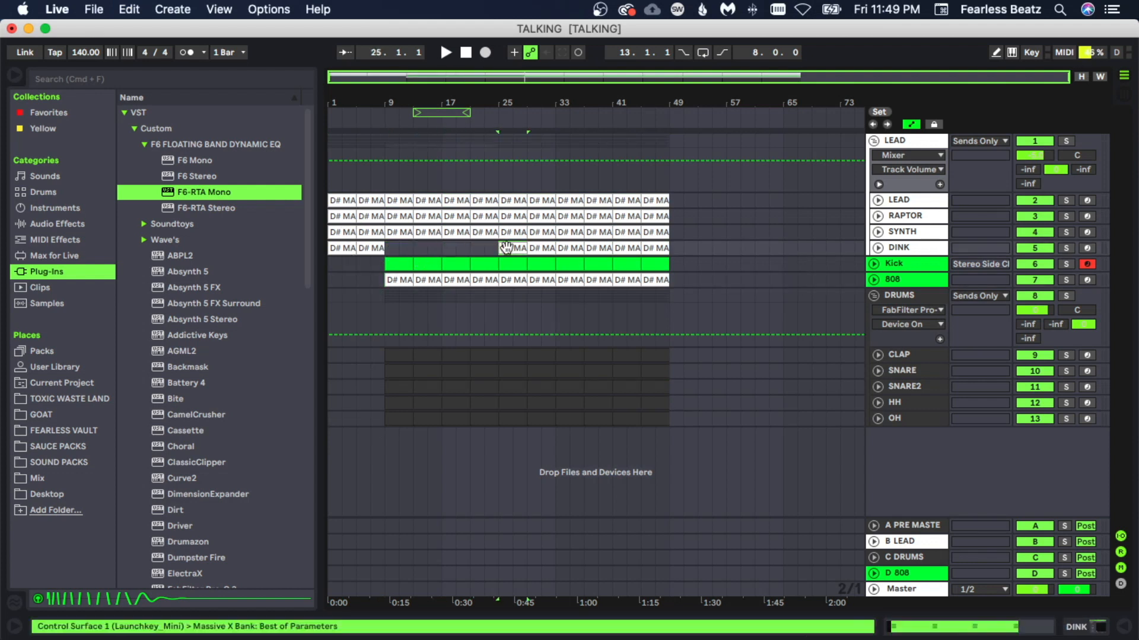
key(Delete)
click(535, 248)
key(Delete)
click(437, 259)
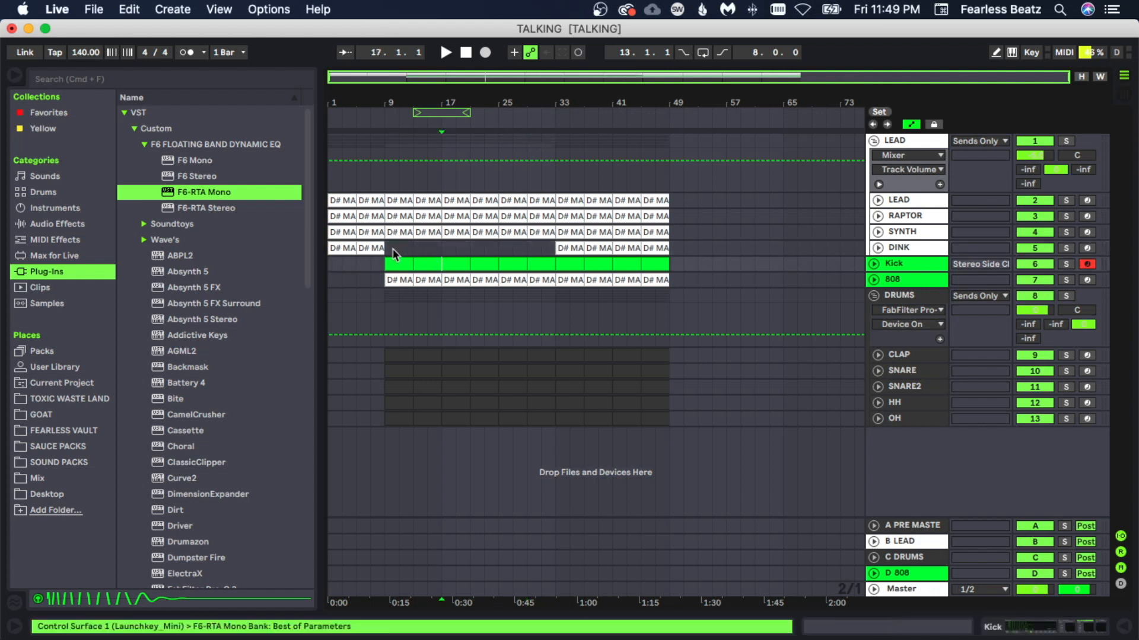
click(393, 249)
Delete the SYNTH clips between bars 9 and 17 and between bars 25 and 33.
click(396, 233)
key(Delete)
click(427, 233)
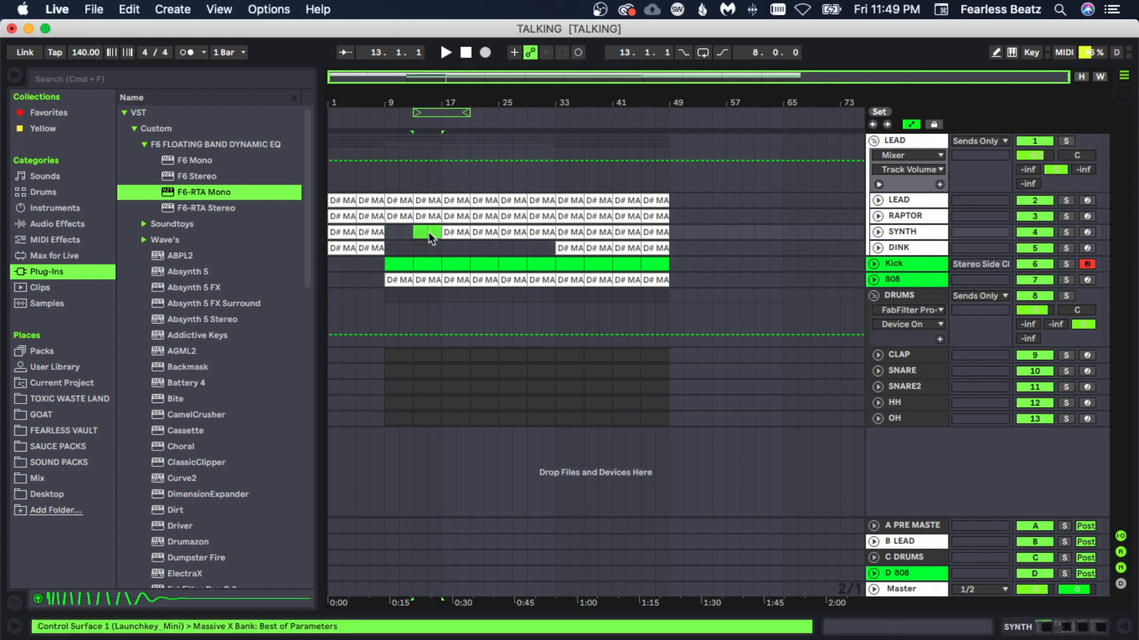
key(Delete)
click(513, 233)
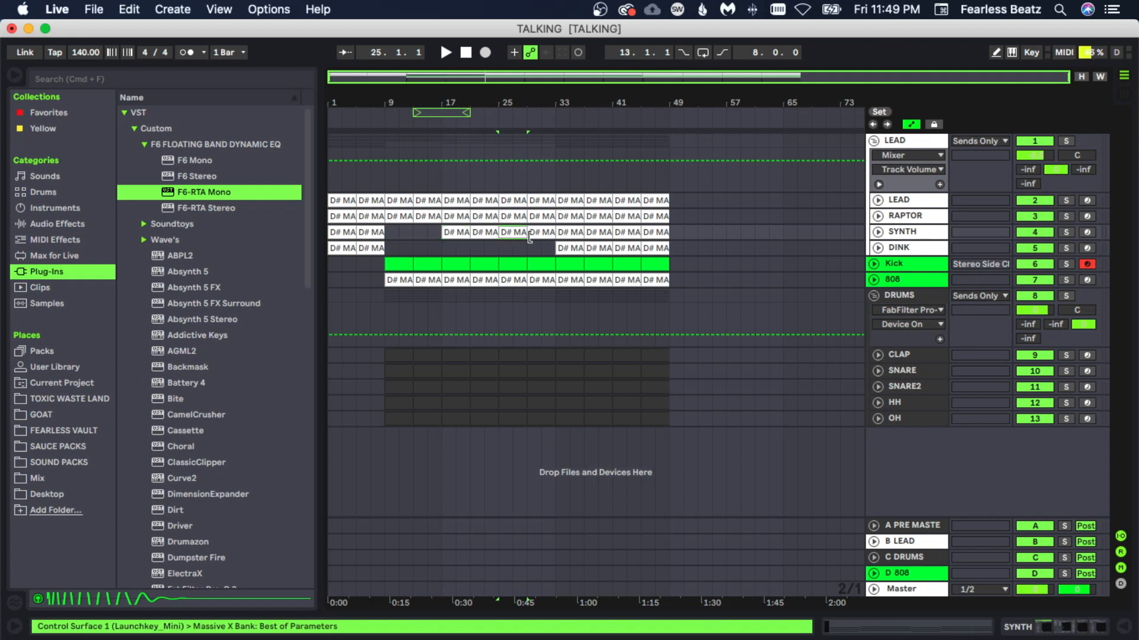
key(Delete)
click(542, 233)
key(Delete)
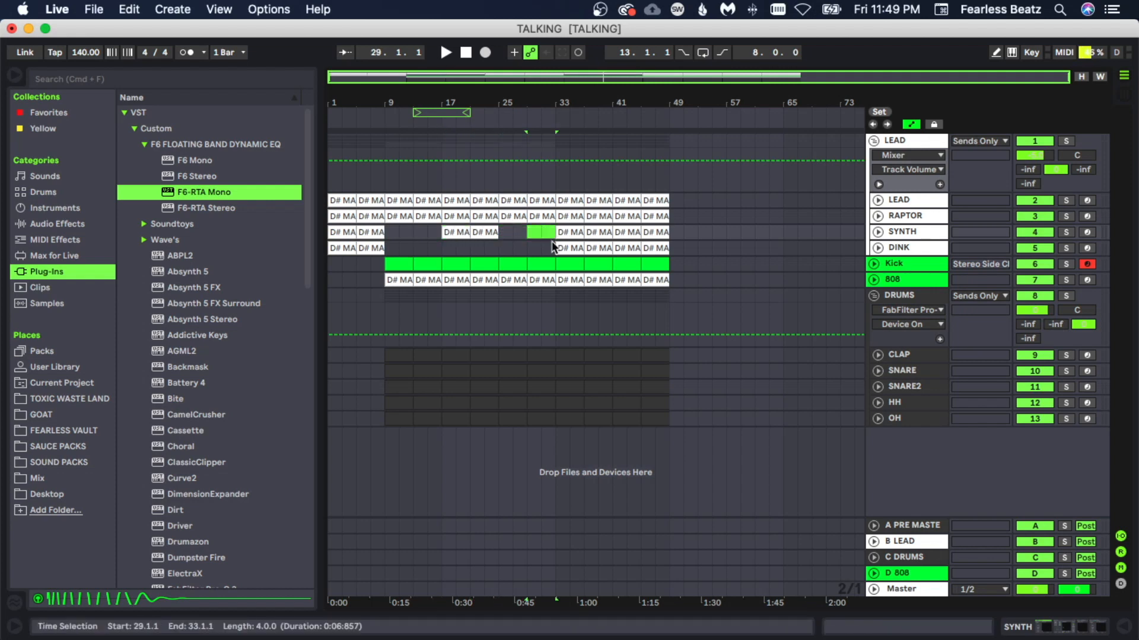
Remove the Kick and all drum clips between bars 41 and 49, keeping the melody and 808 clips.
click(565, 248)
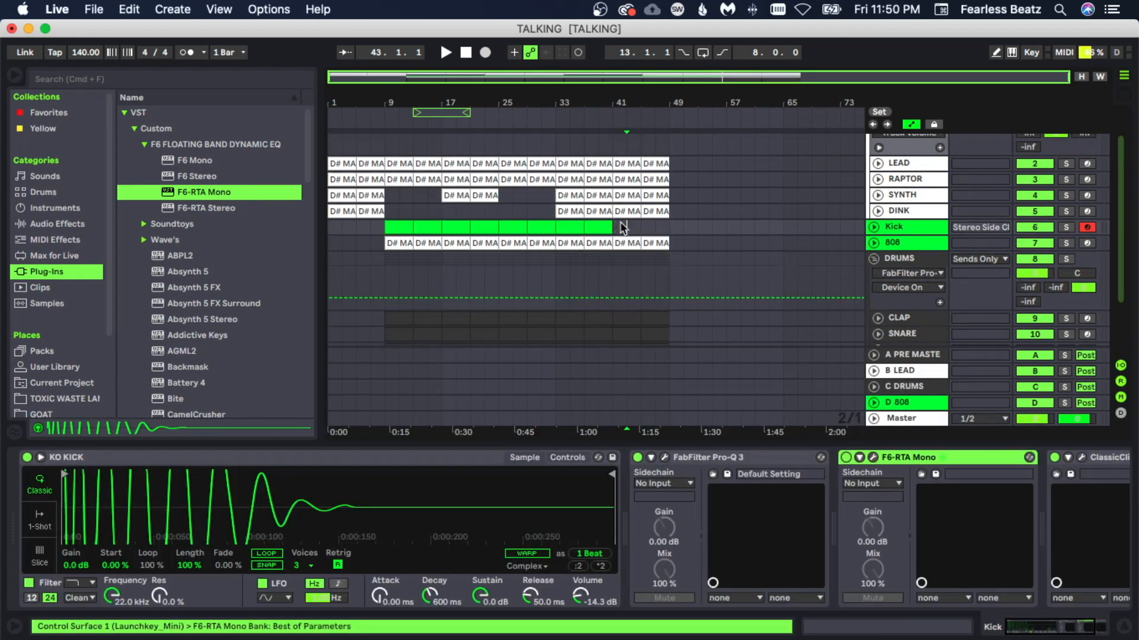
scroll(620, 222, down, 1)
scroll(666, 224, down, 3)
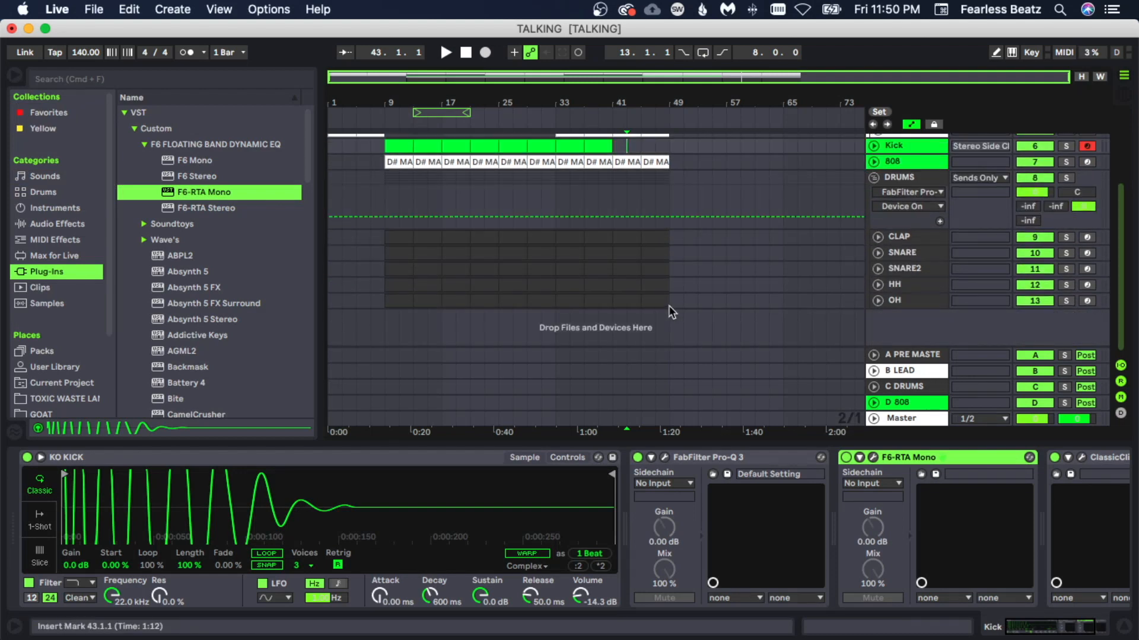
scroll(664, 300, up, 3)
scroll(646, 255, down, 3)
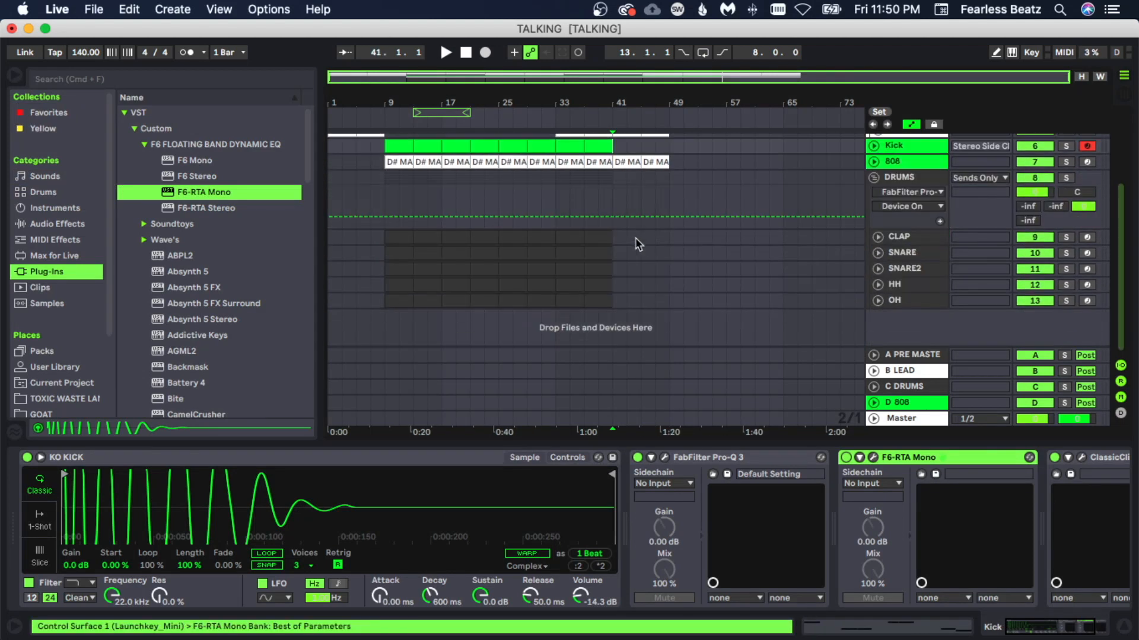
scroll(630, 244, up, 3)
click(620, 187)
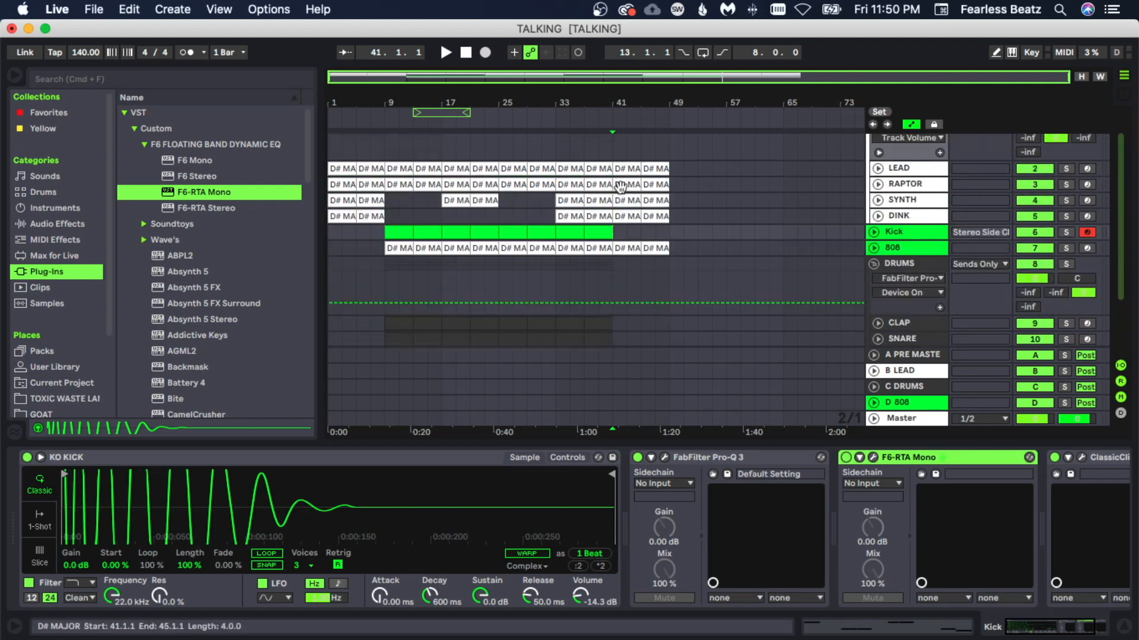
click(628, 248)
scroll(569, 225, down, 2)
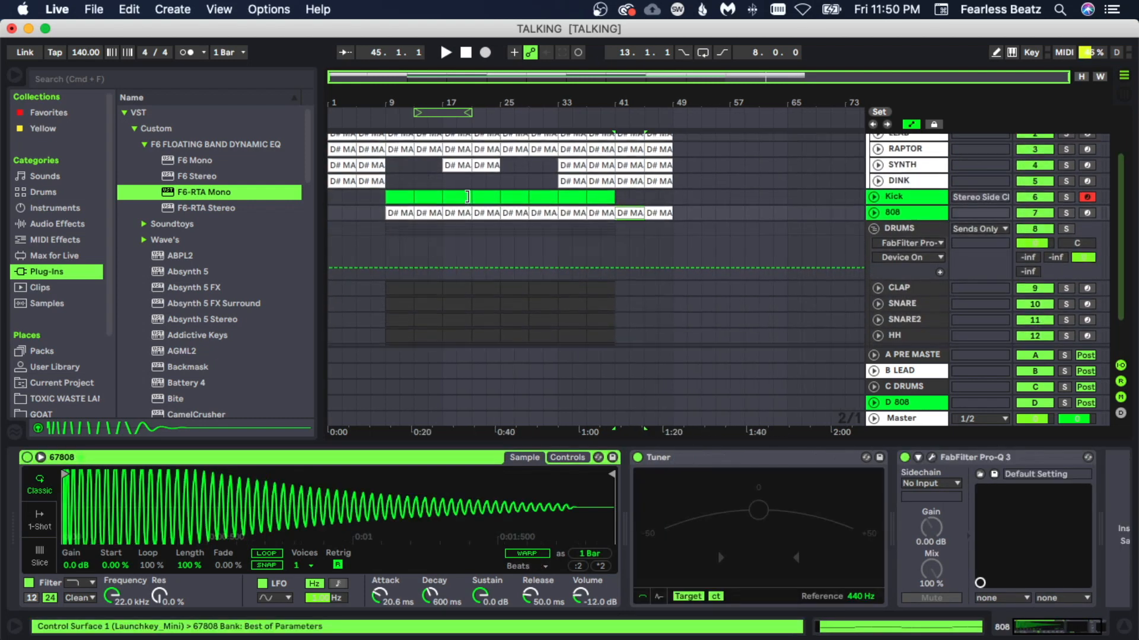
Delete the Kick clips between bars 17–25 and 33–41, and the SNARE clips between bars 9–17 and 33–41.
click(575, 206)
key(Delete)
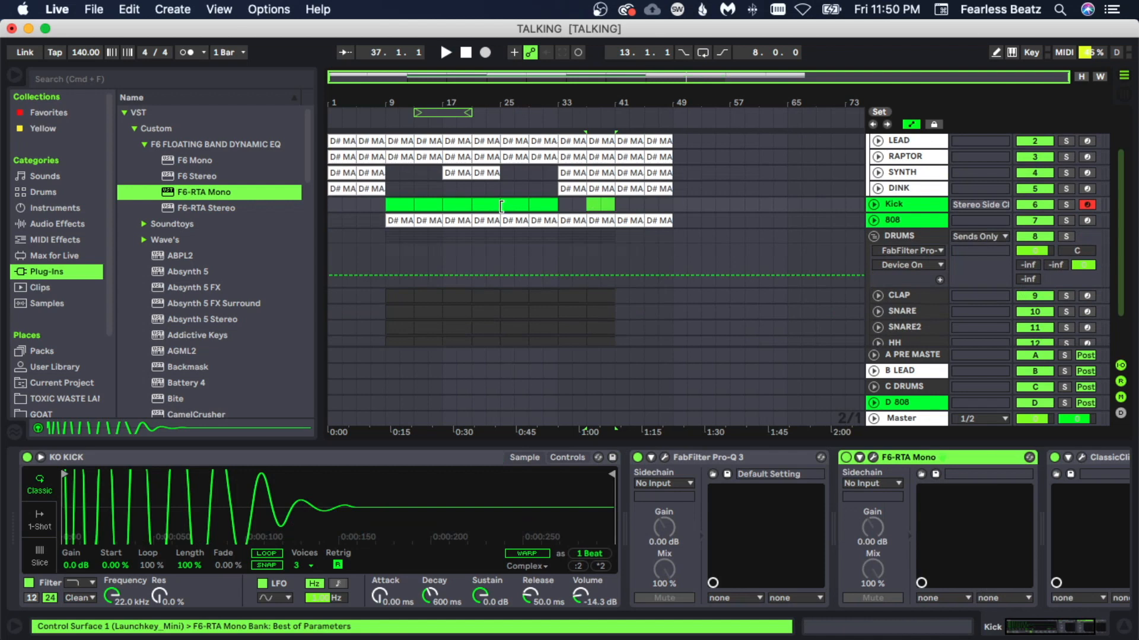
click(449, 207)
key(Delete)
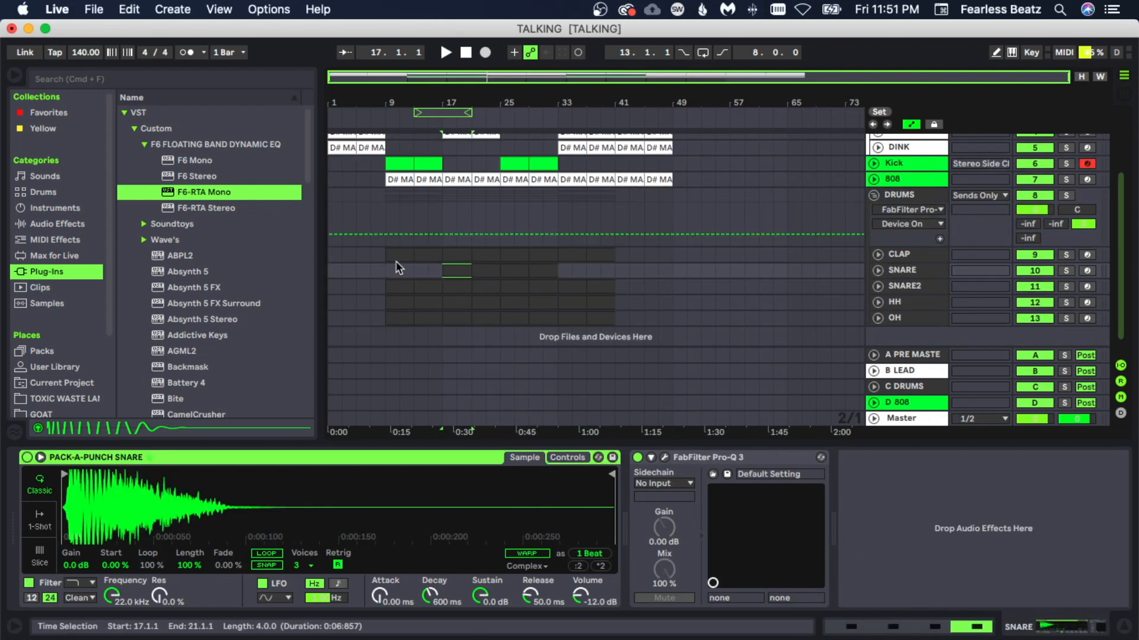
click(392, 254)
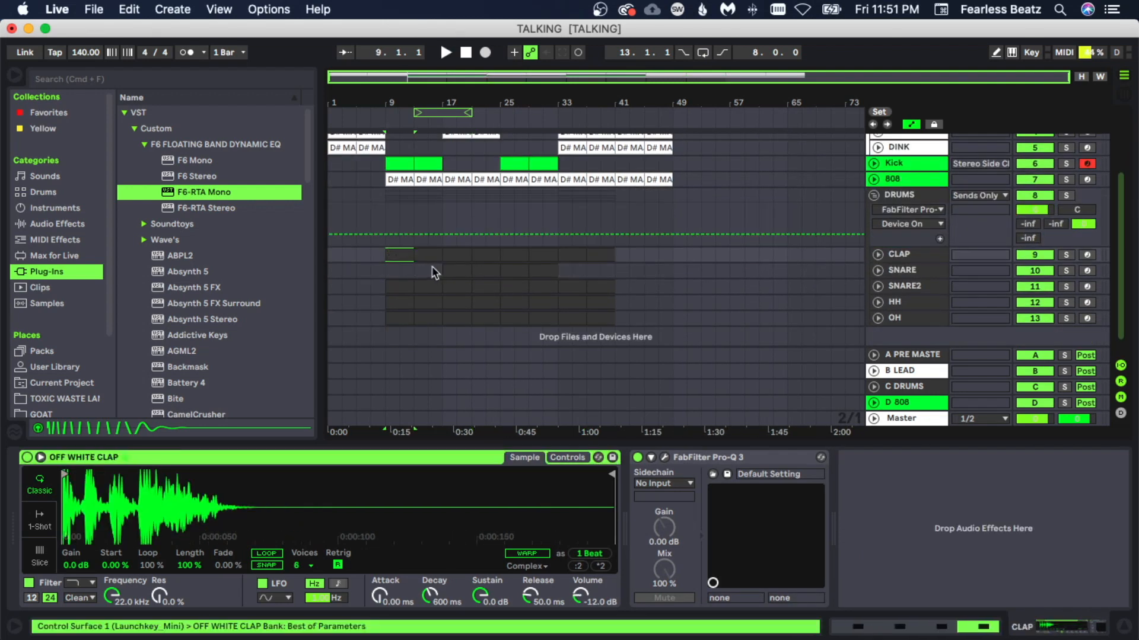
click(456, 270)
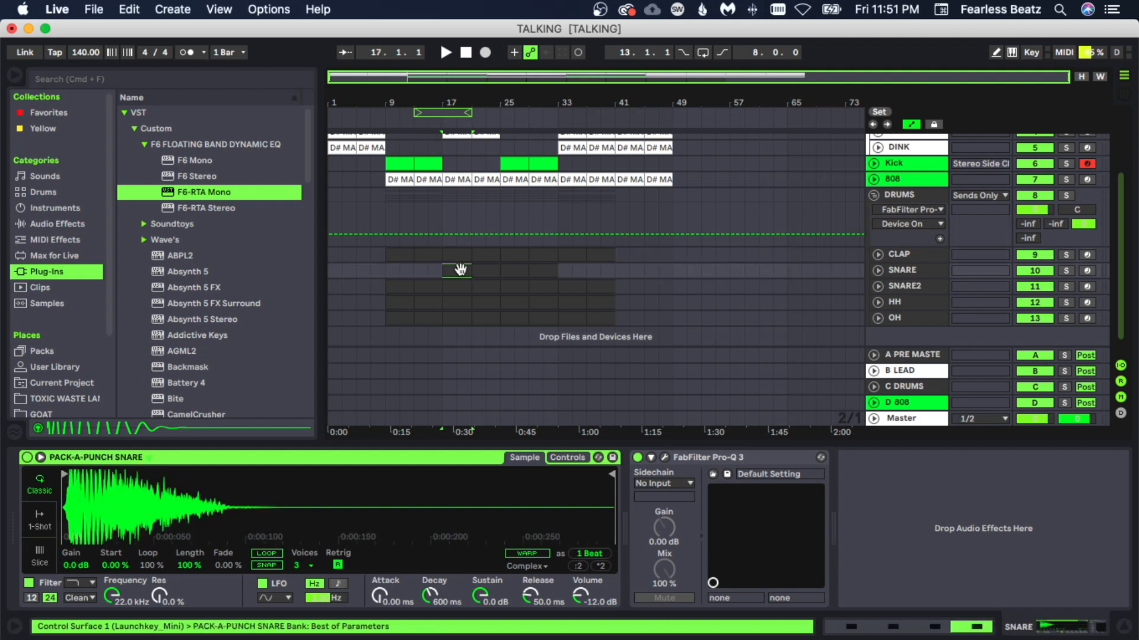
drag(573, 271, 446, 273)
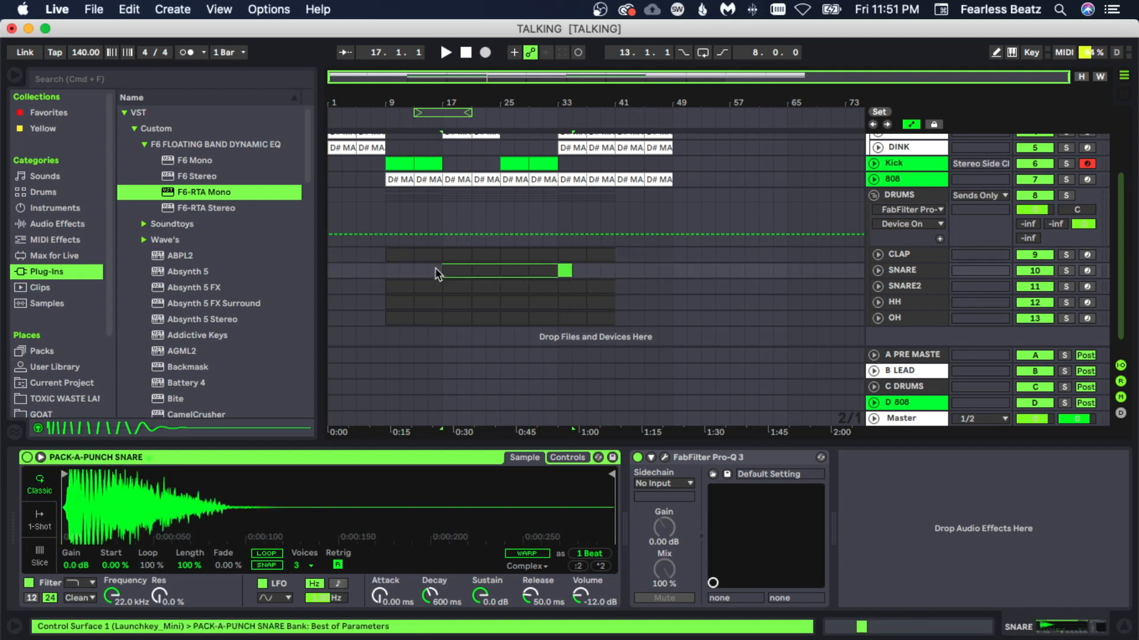
drag(570, 271, 605, 275)
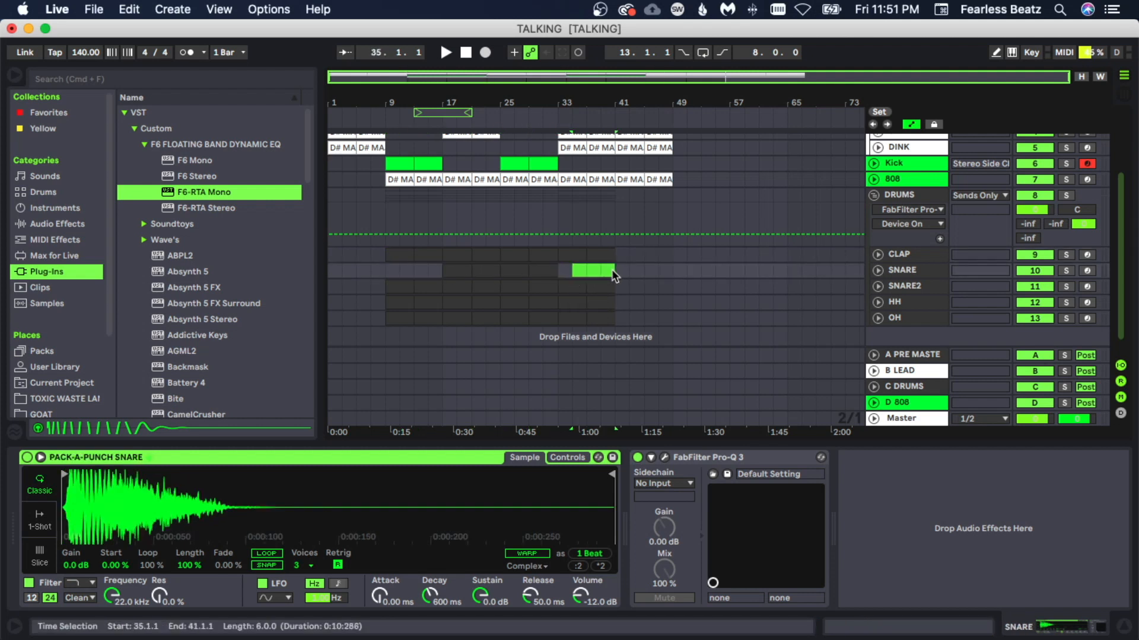
Delete the SNARE2 clips between bars 25 and 41.
click(633, 273)
scroll(668, 280, down, 1)
click(515, 270)
key(Delete)
click(545, 271)
key(Delete)
click(574, 270)
key(Delete)
click(602, 270)
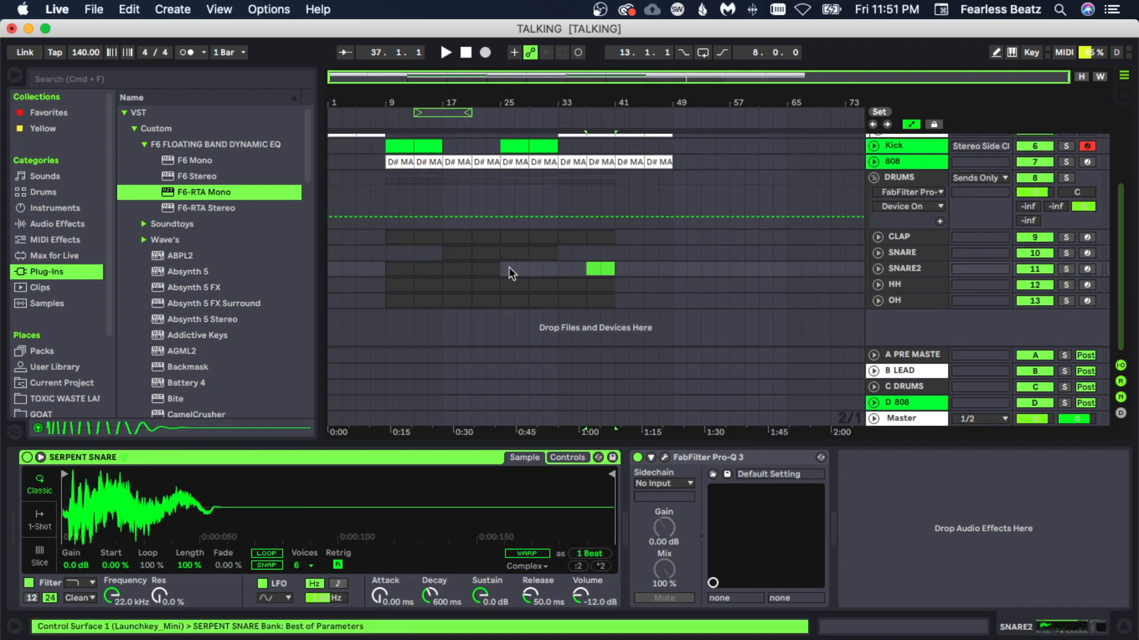
drag(508, 272, 627, 274)
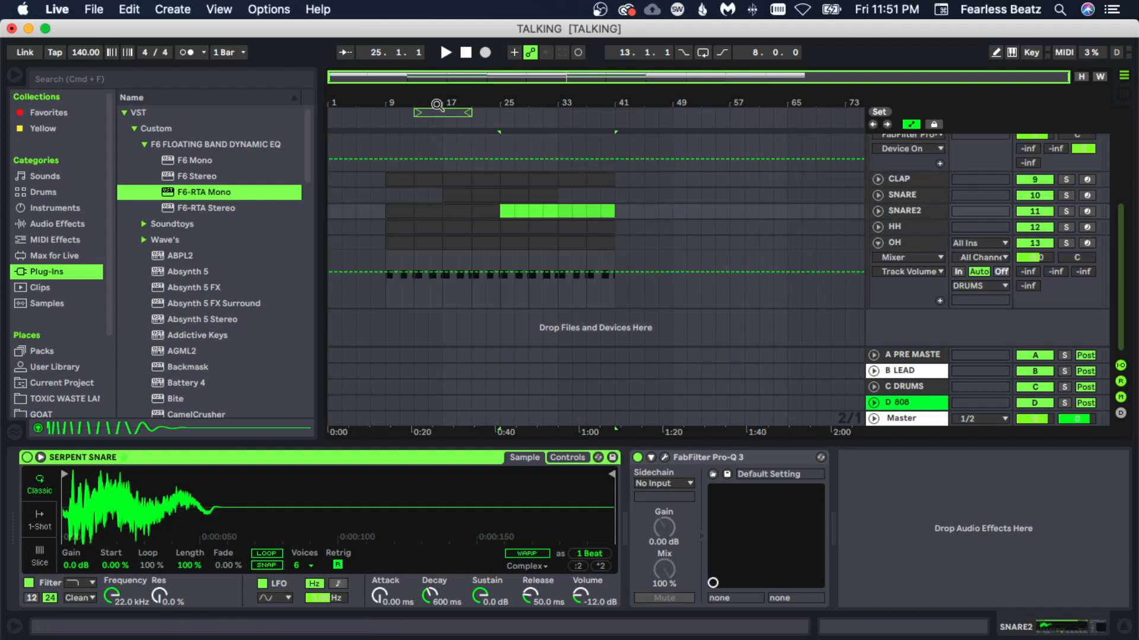
Shorten the OH clips starting at bars 17 and 21 so they end at 20.3.1 and 24.3.1.
drag(437, 104, 441, 150)
drag(551, 242, 540, 242)
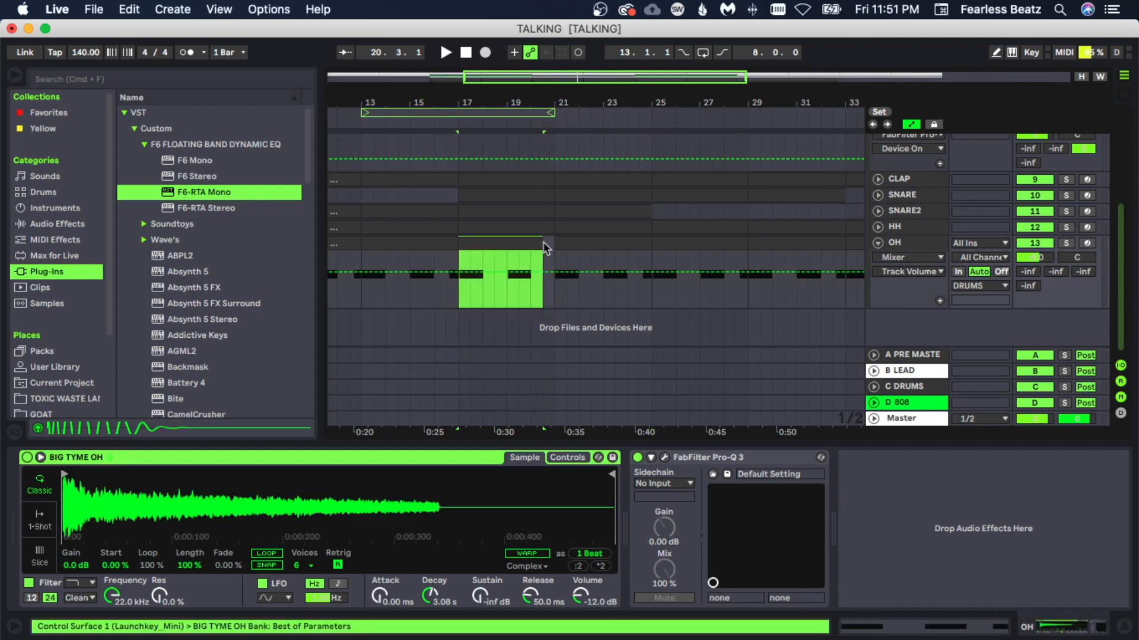
drag(647, 246, 637, 245)
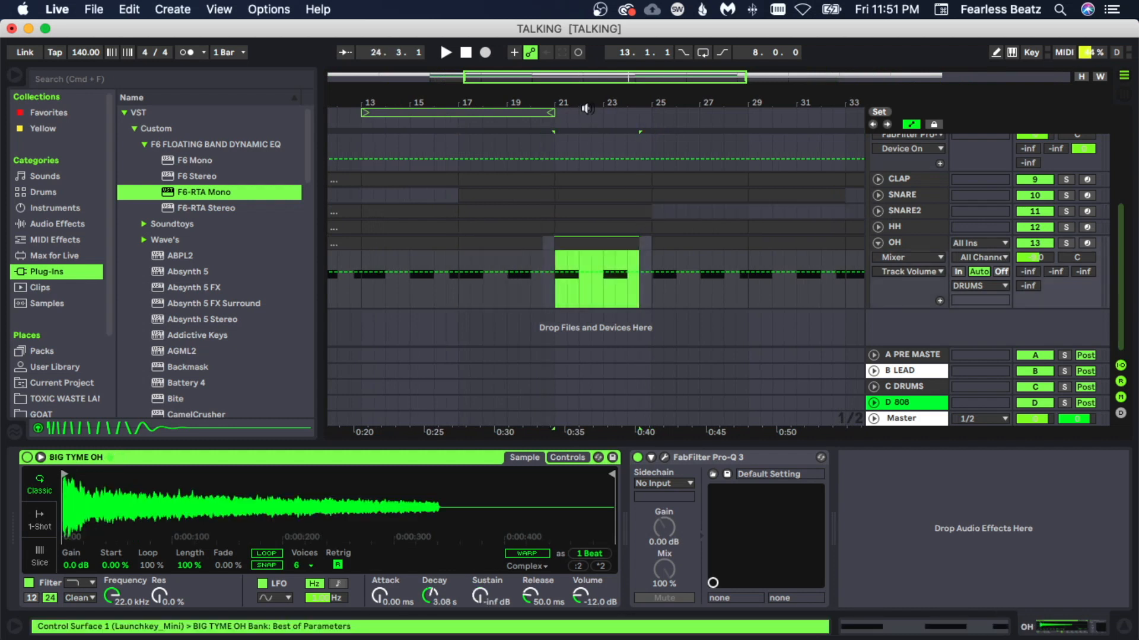
Replace the OH clips between bars 33 and 41 with the shortened versions from bars 17–25, and fold the OH track.
drag(587, 105, 544, 86)
click(675, 242)
key(Delete)
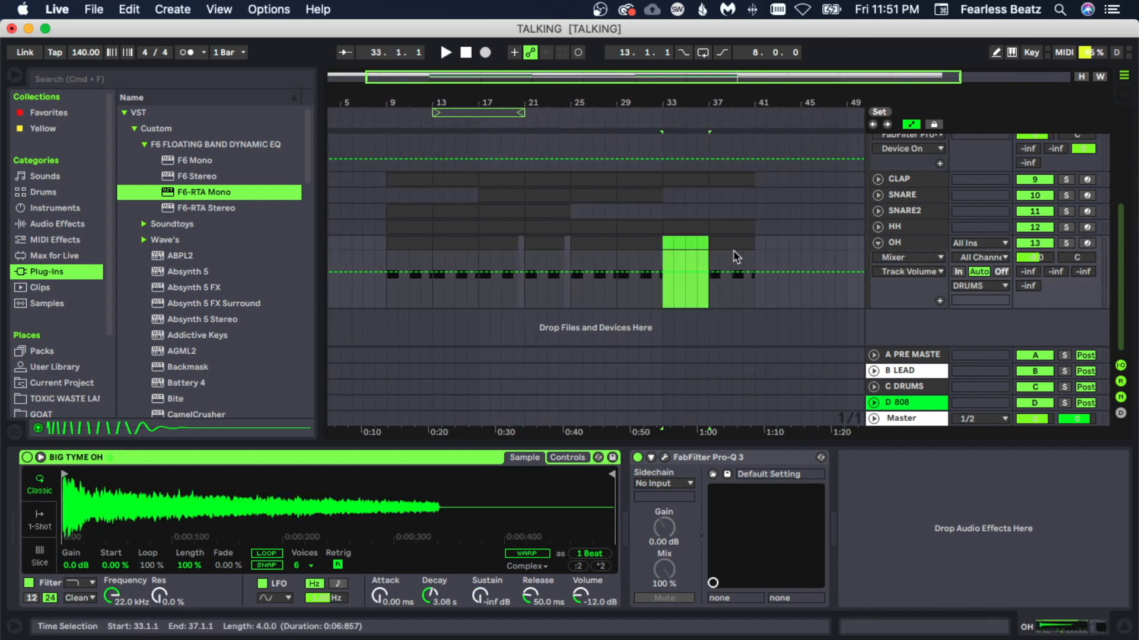
click(726, 249)
drag(569, 244, 680, 244)
click(877, 243)
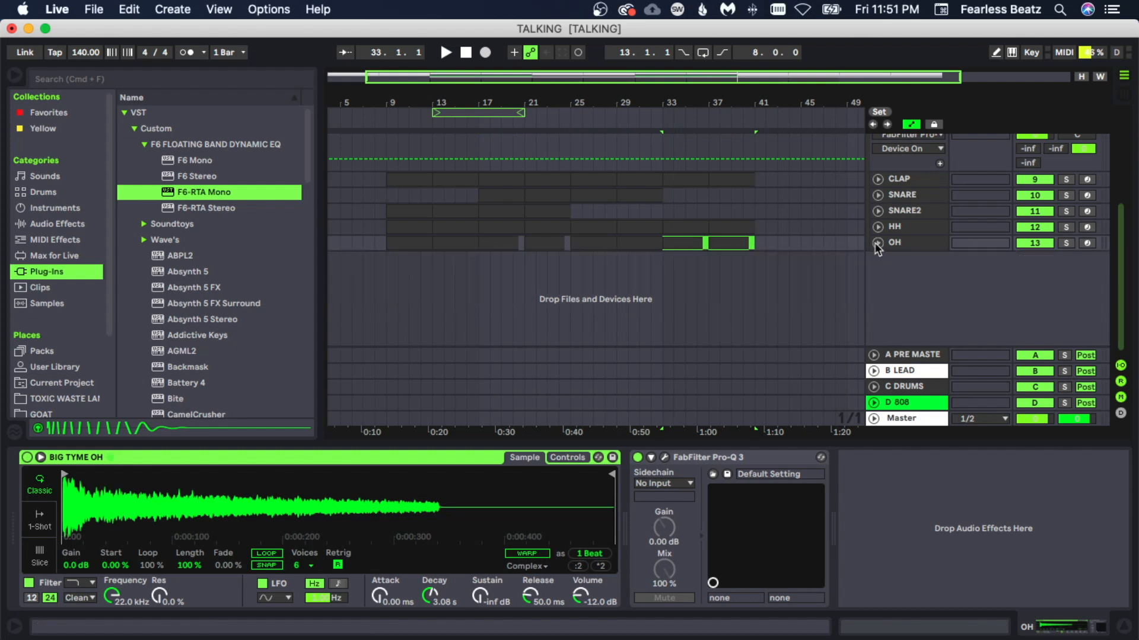
Try extending the song by duplicating the section from bar 9 to bar 49 across all tracks twice.
click(777, 227)
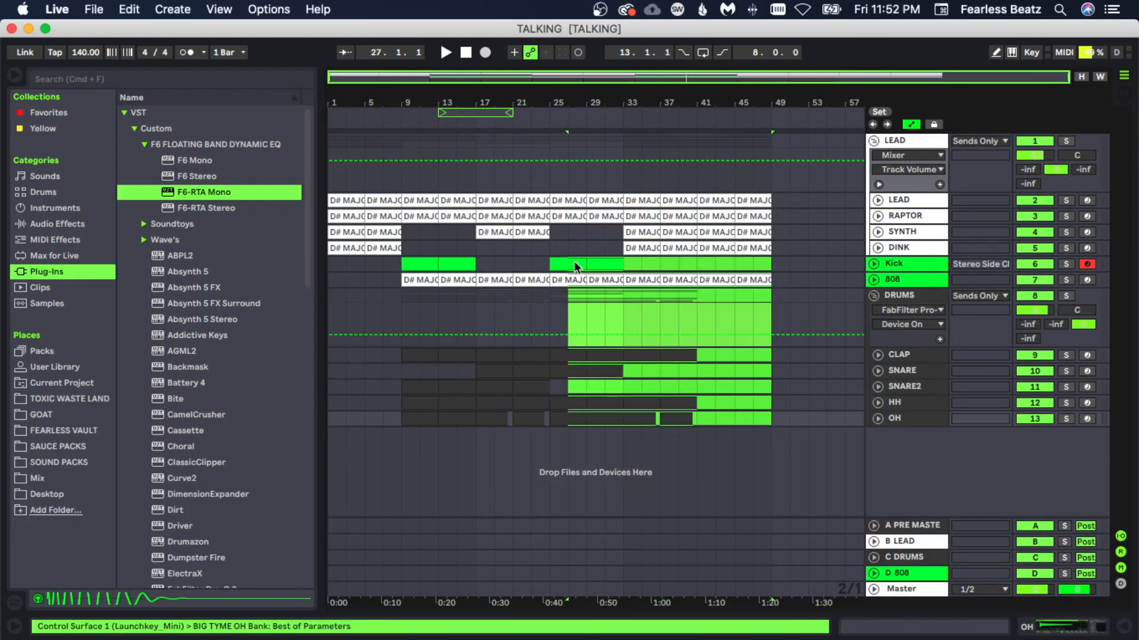
drag(569, 261, 409, 200)
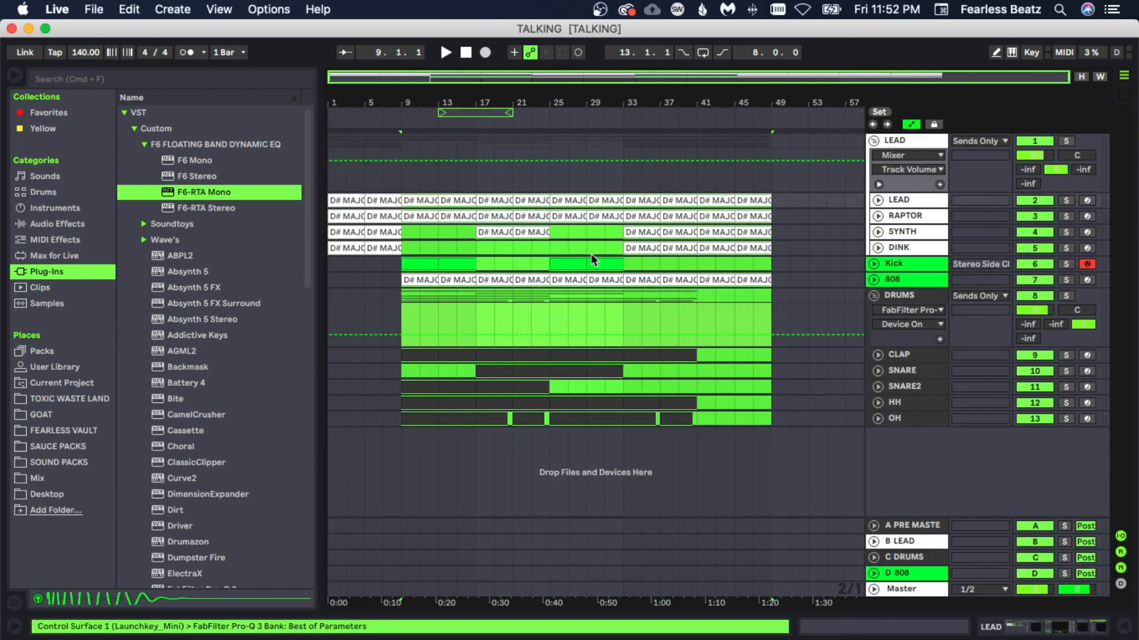
key(super+d)
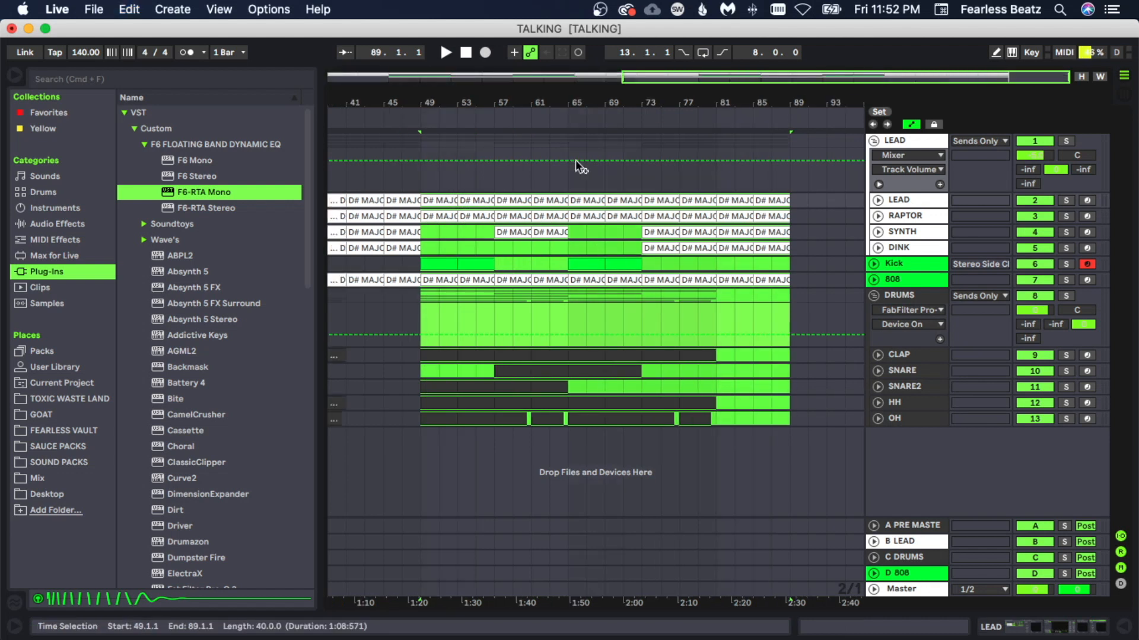
drag(557, 104, 557, 71)
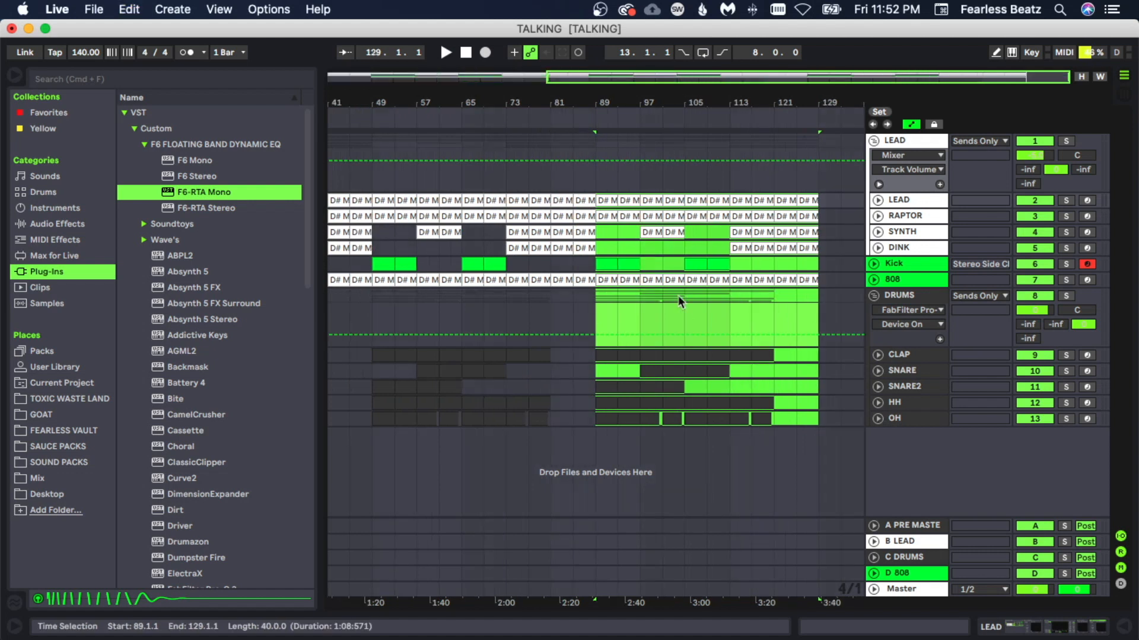
key(super+d)
Undo both duplications of the bar 9–49 section.
key(super+z)
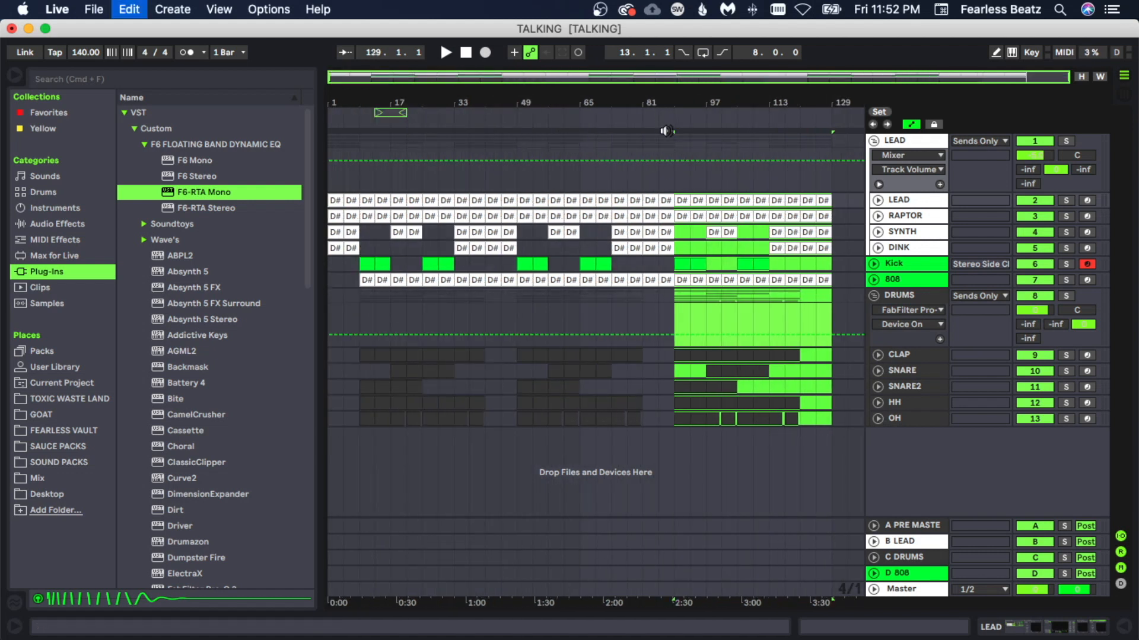
key(super+z)
click(533, 264)
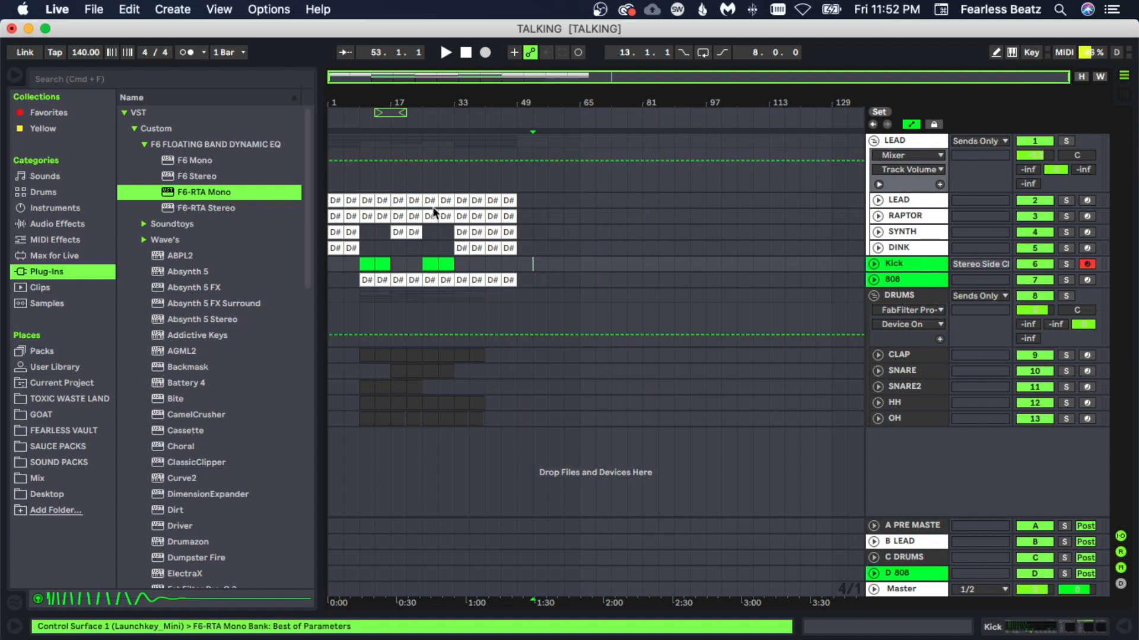
Examine the arrangement from bar 1 to 49 section by section, including the intro at bars 1–9 and the sections at bars 33–41 and 41–49.
drag(413, 103, 542, 105)
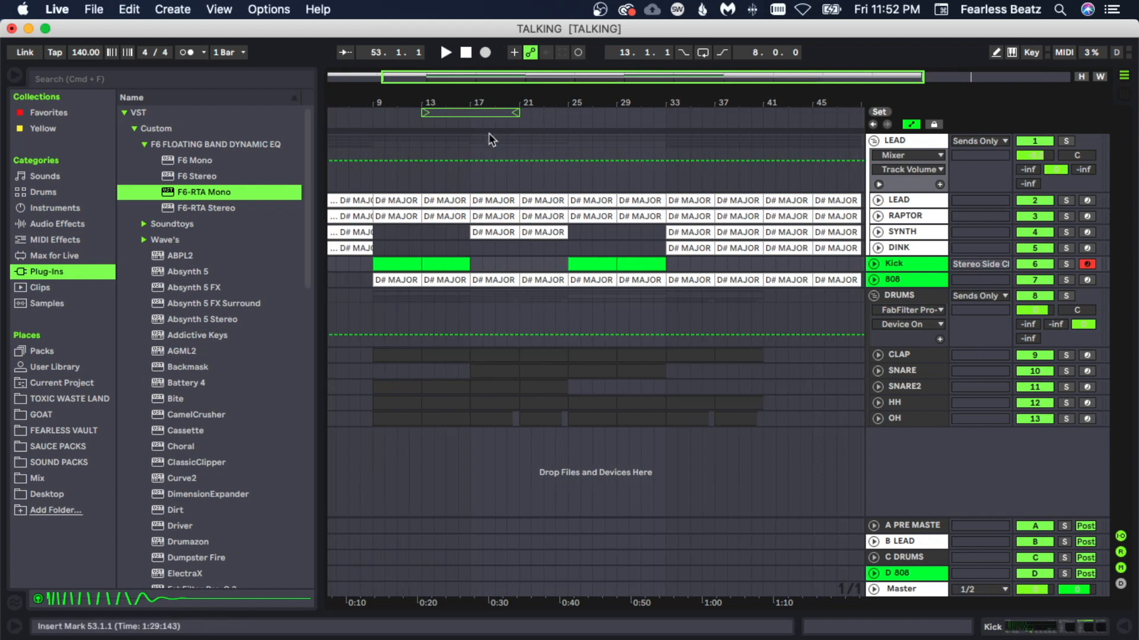
drag(489, 105, 485, 100)
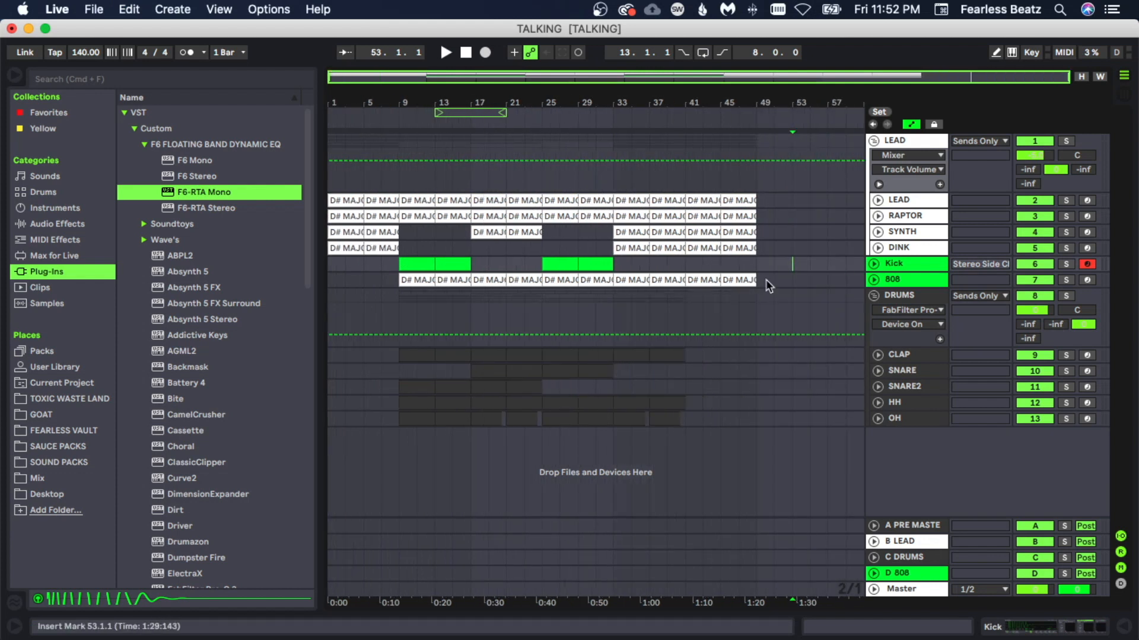
drag(765, 282, 325, 227)
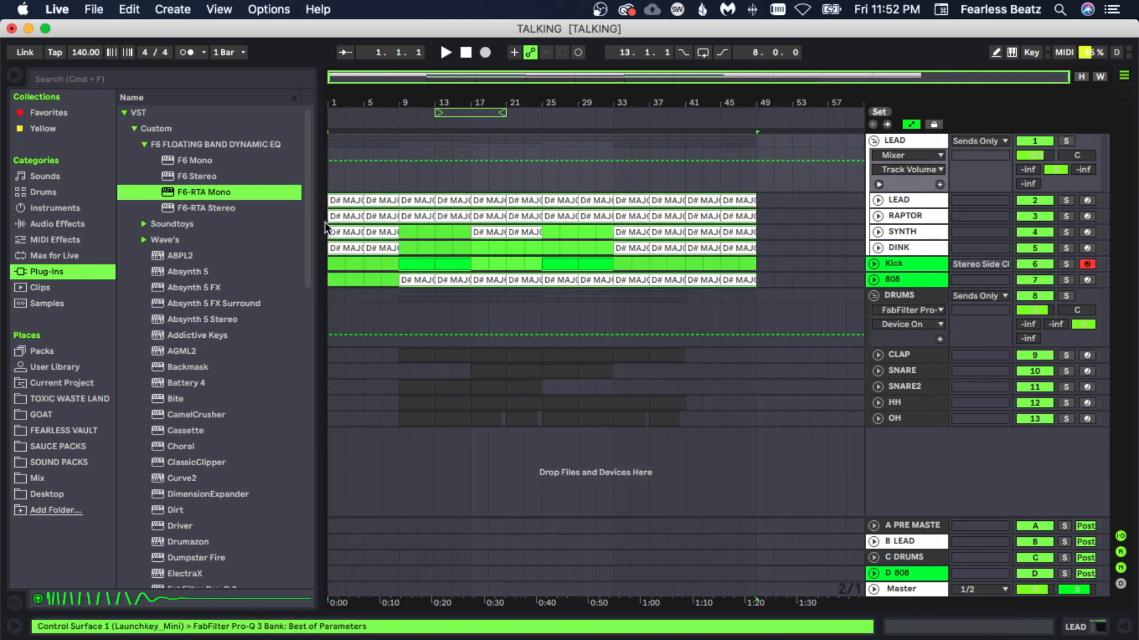
click(382, 265)
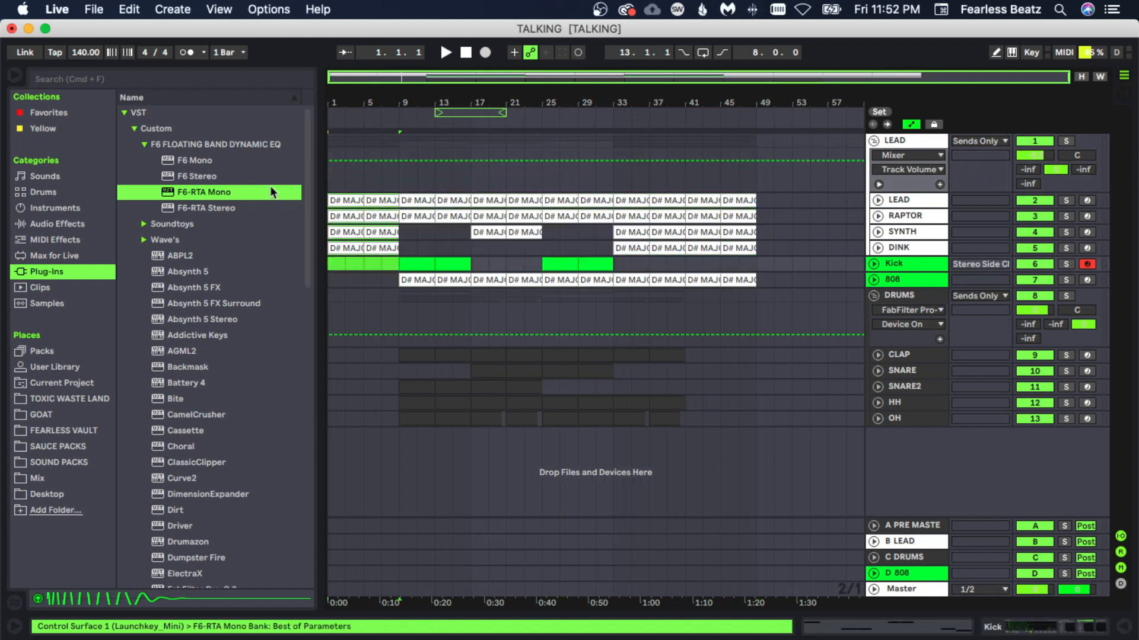
mouse_move(403, 181)
mouse_down()
mouse_move(679, 333)
mouse_move(685, 424)
mouse_up()
drag(757, 281, 687, 195)
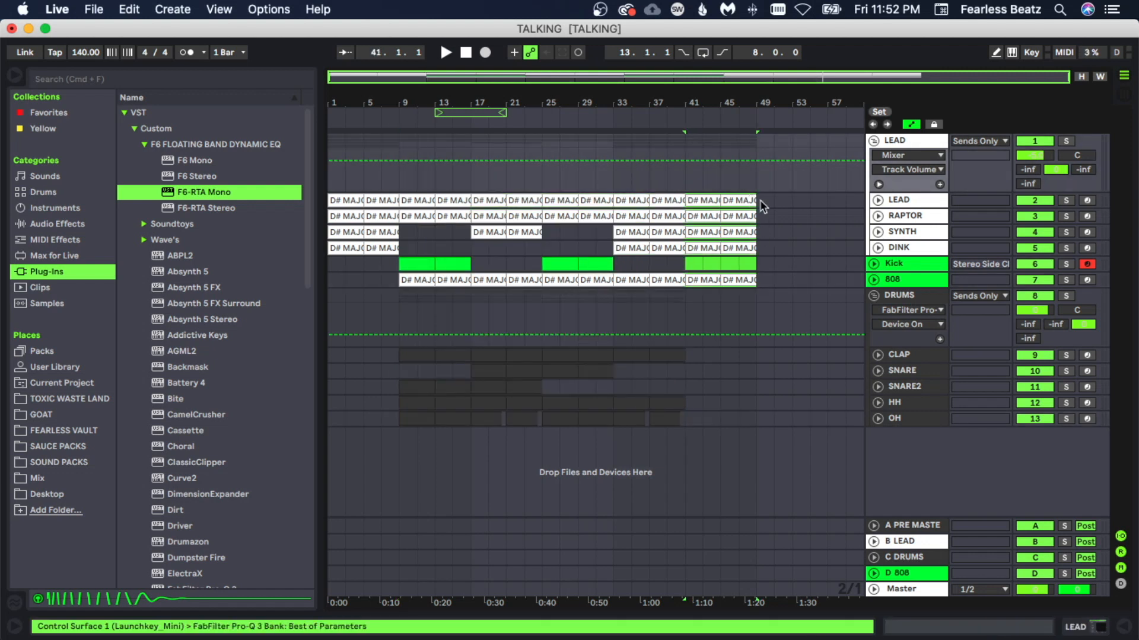
drag(760, 201, 826, 281)
click(705, 260)
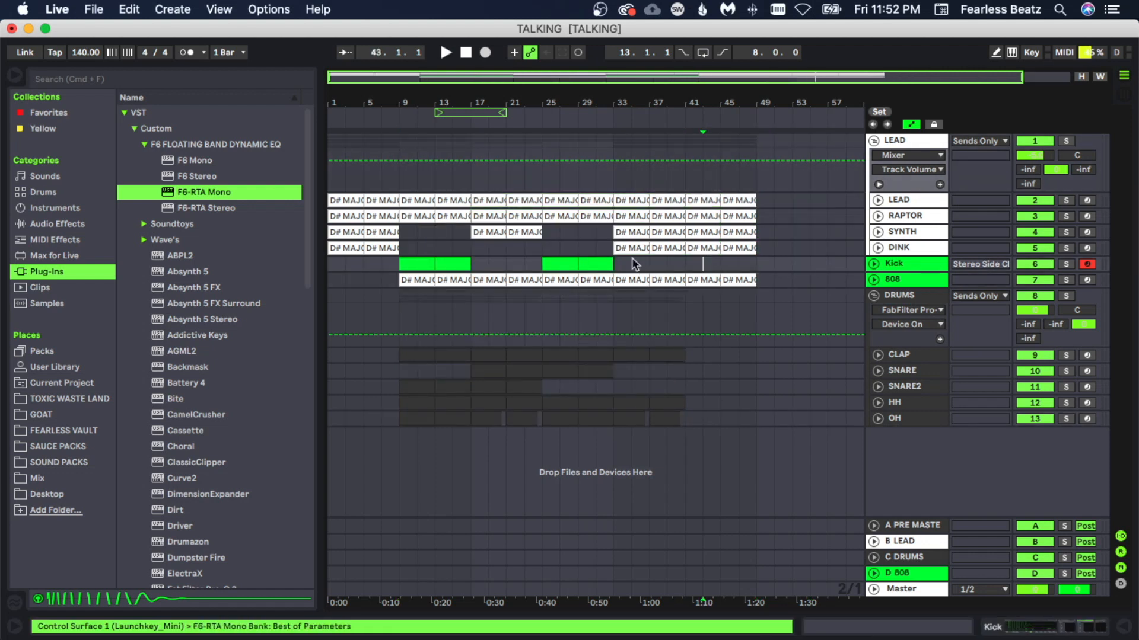
drag(615, 199, 663, 270)
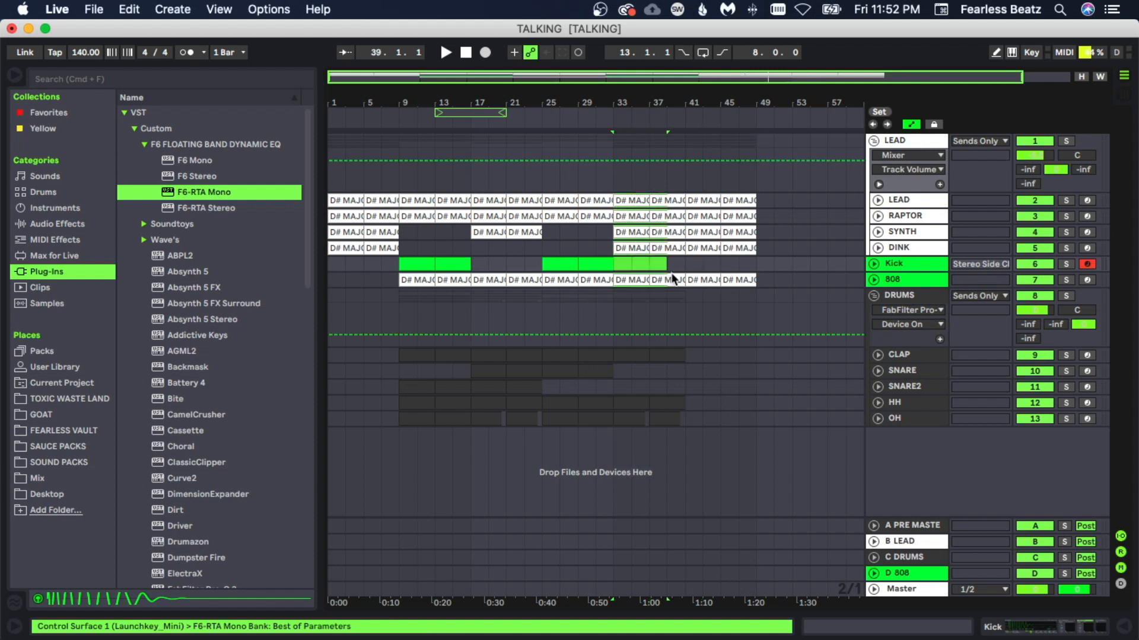
click(677, 280)
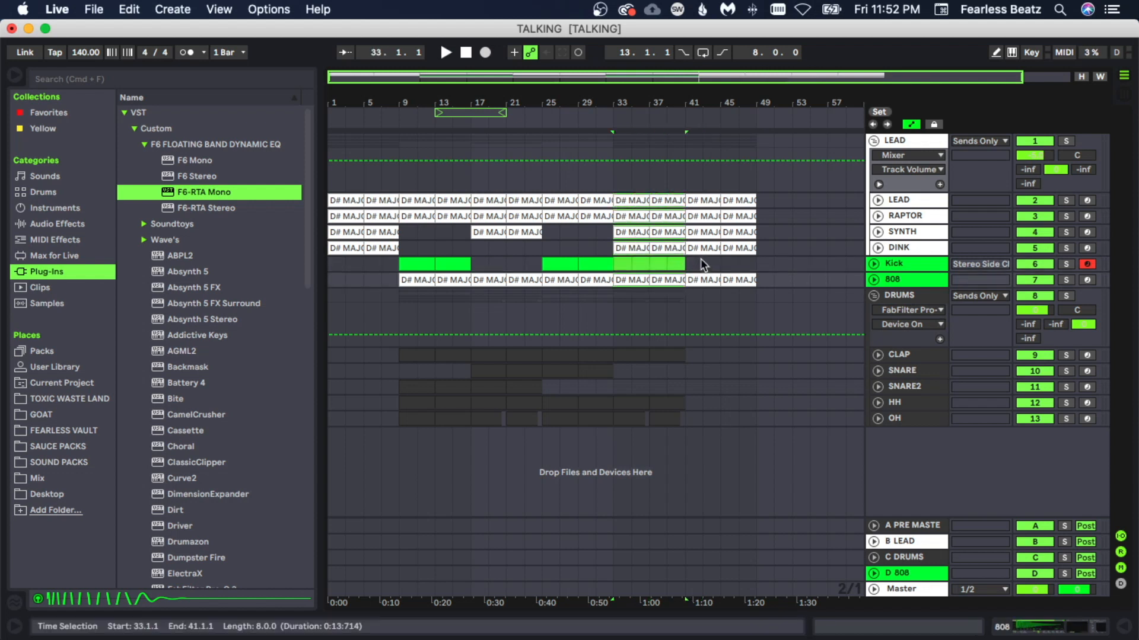
click(701, 279)
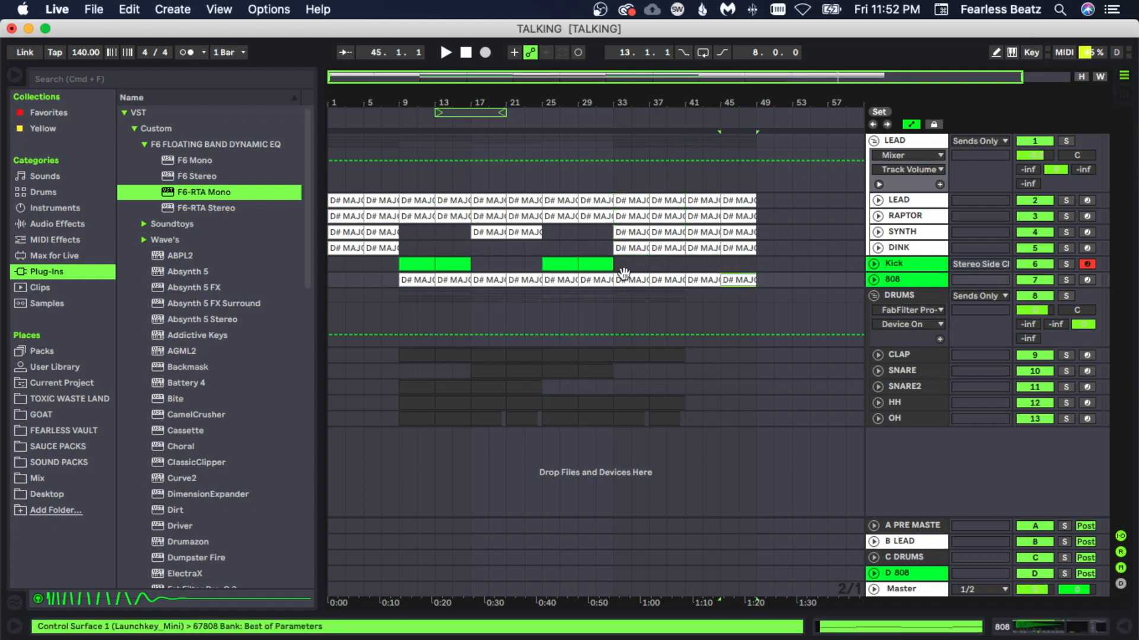